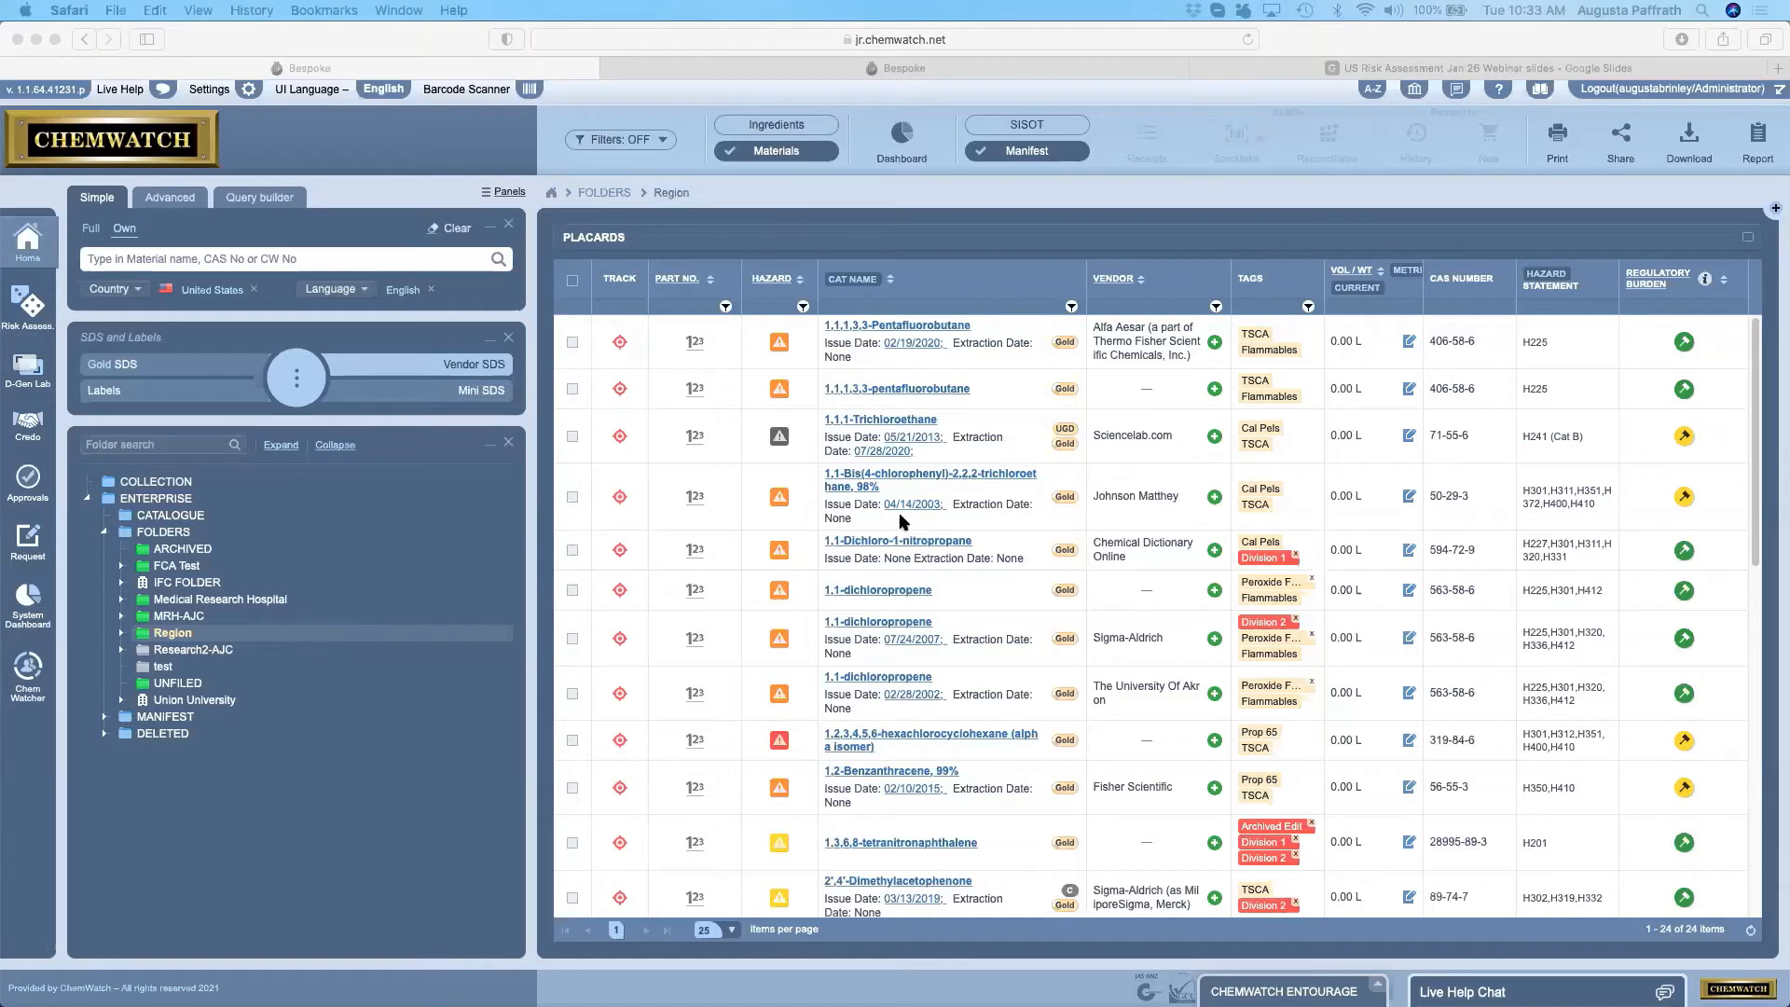
Open the risk assessments of the Region folder and switch to the ILO mode list.
{"action": "left_click", "coordinate": [21, 303]}
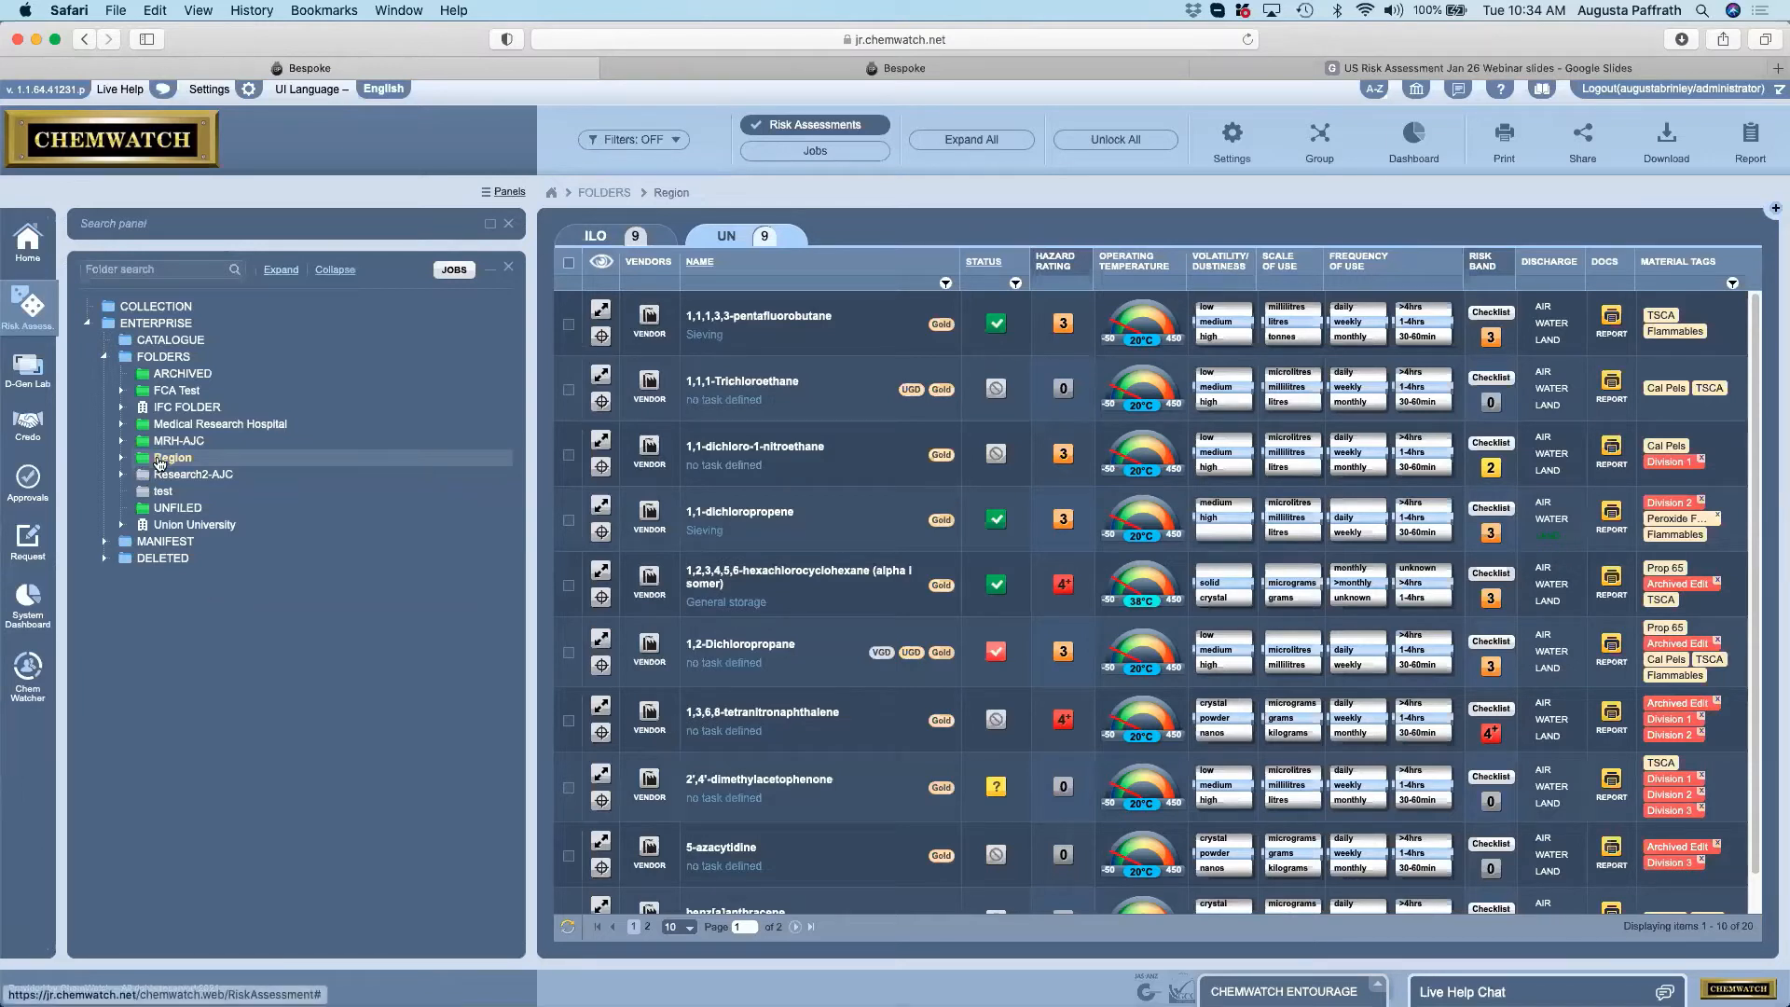
{"action": "left_click_drag", "start_coordinate": [158, 463], "coordinate": [878, 483]}
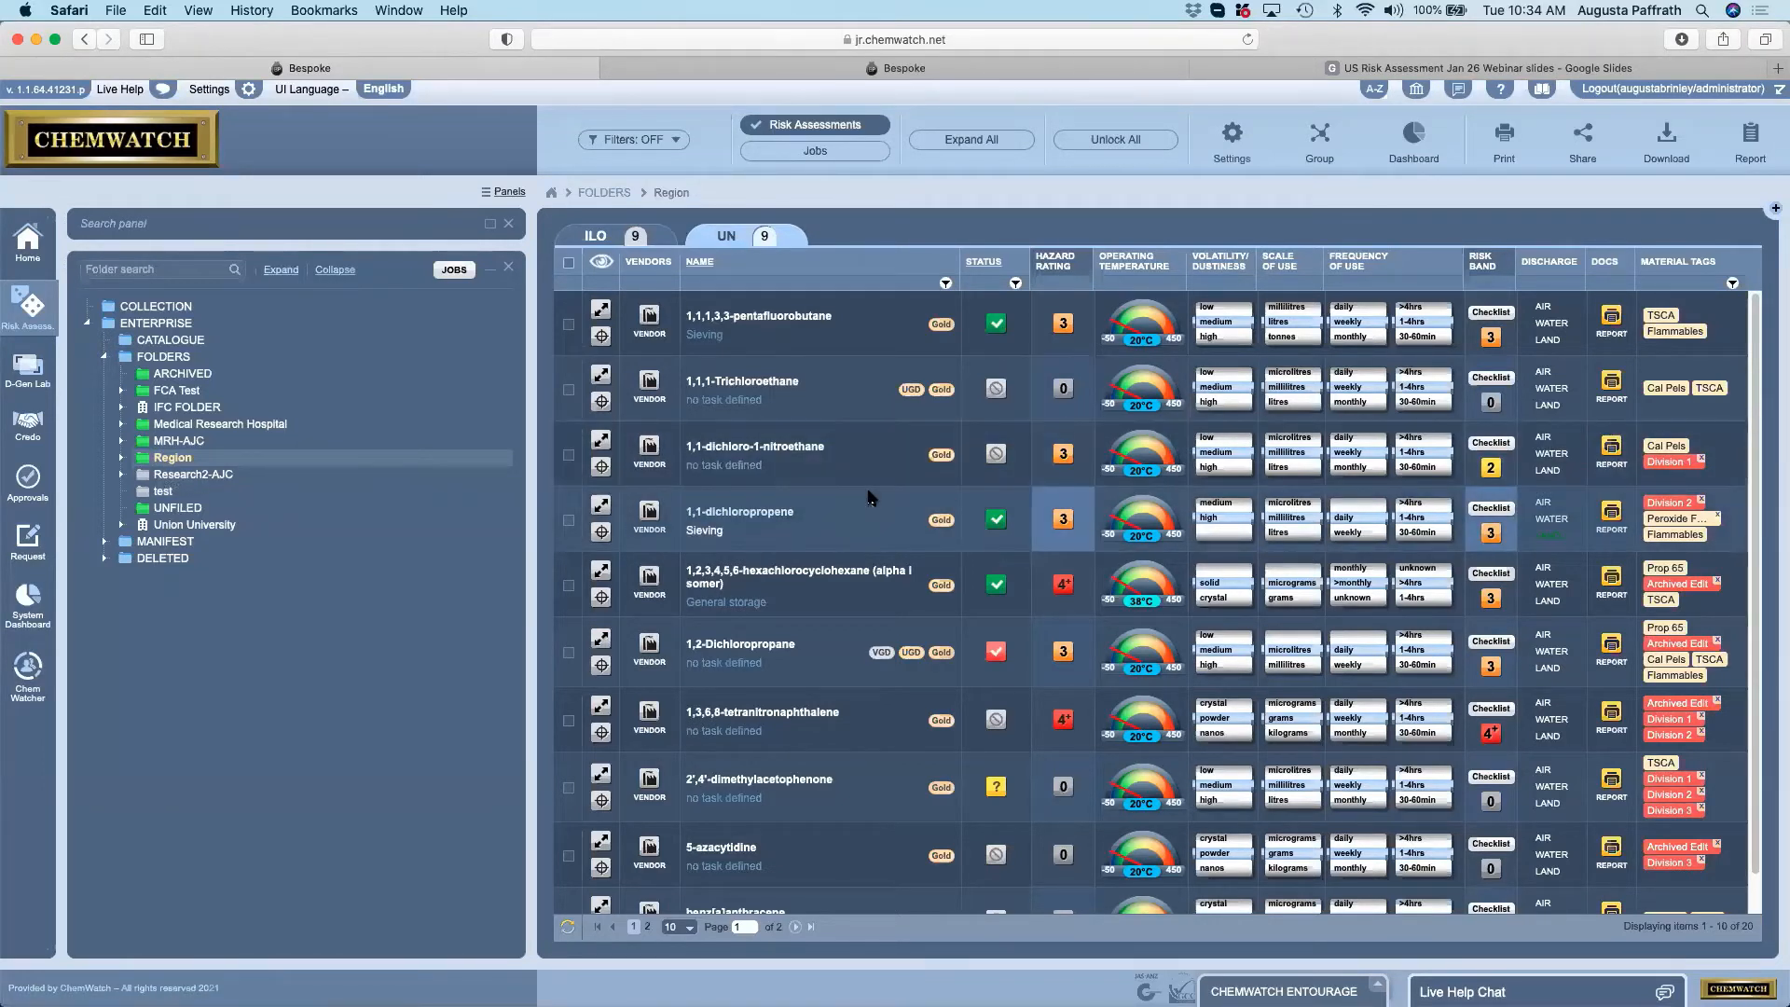
{"action": "scroll", "coordinate": [709, 354], "scroll_direction": "down", "scroll_amount": 1}
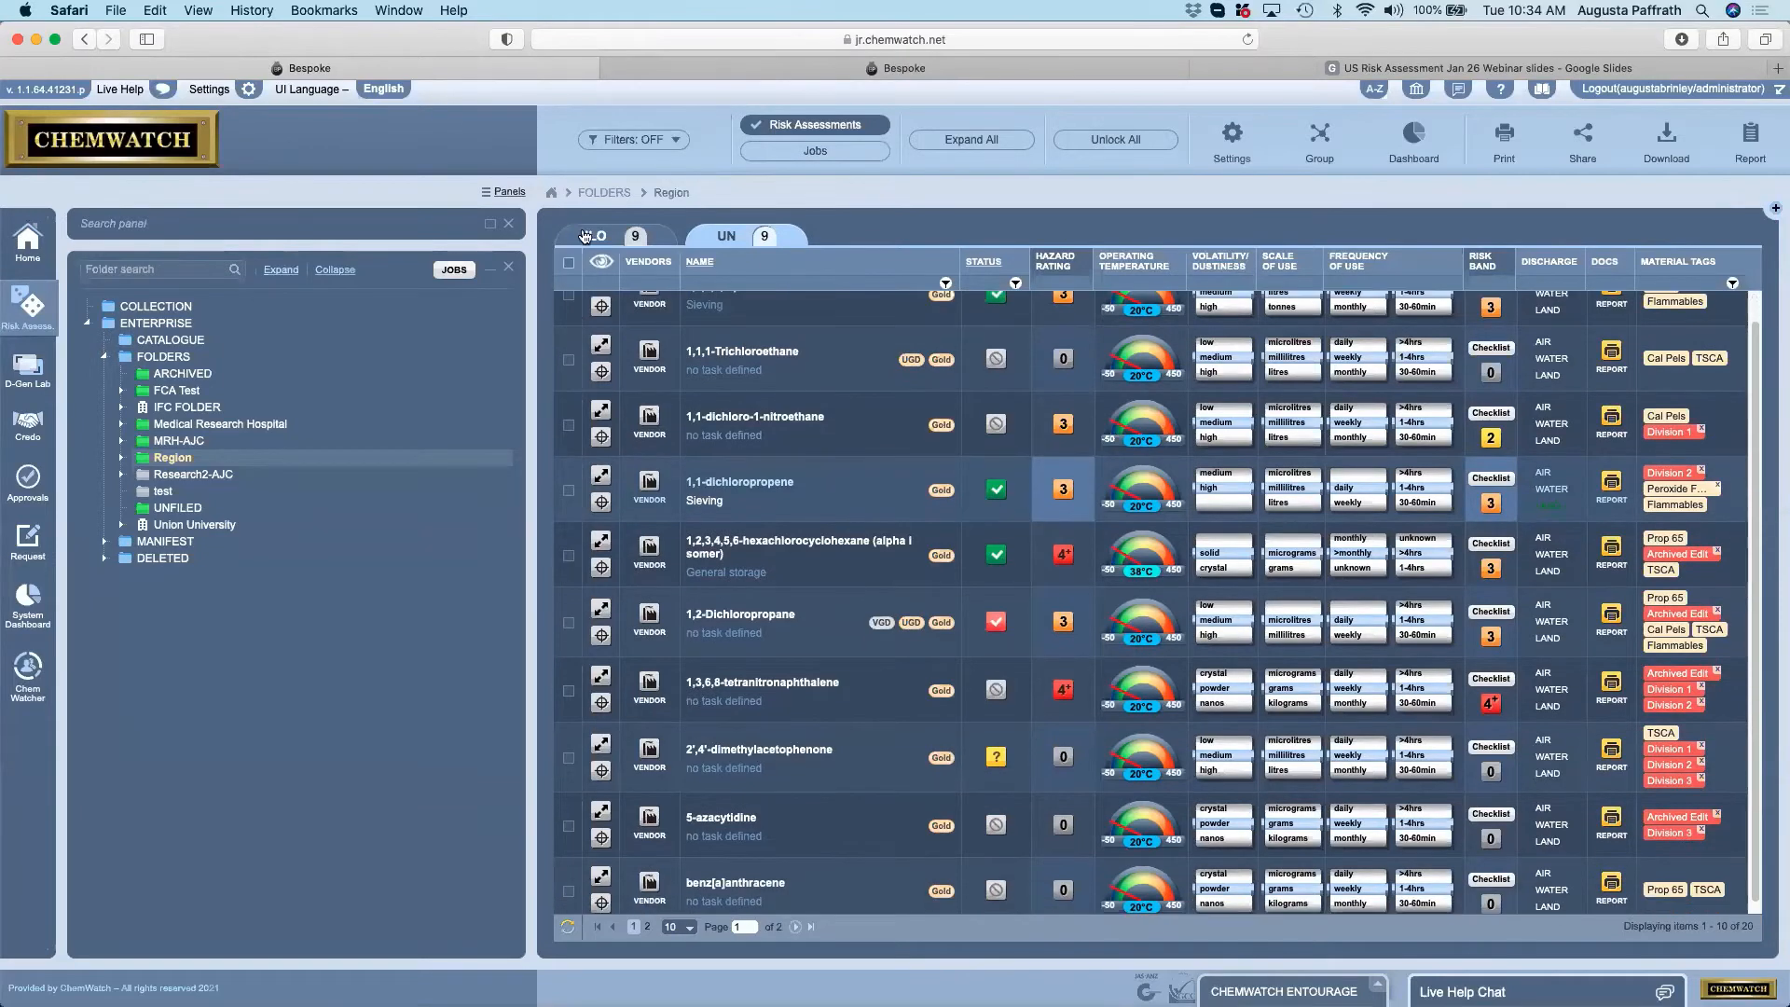
{"action": "left_click", "coordinate": [587, 237]}
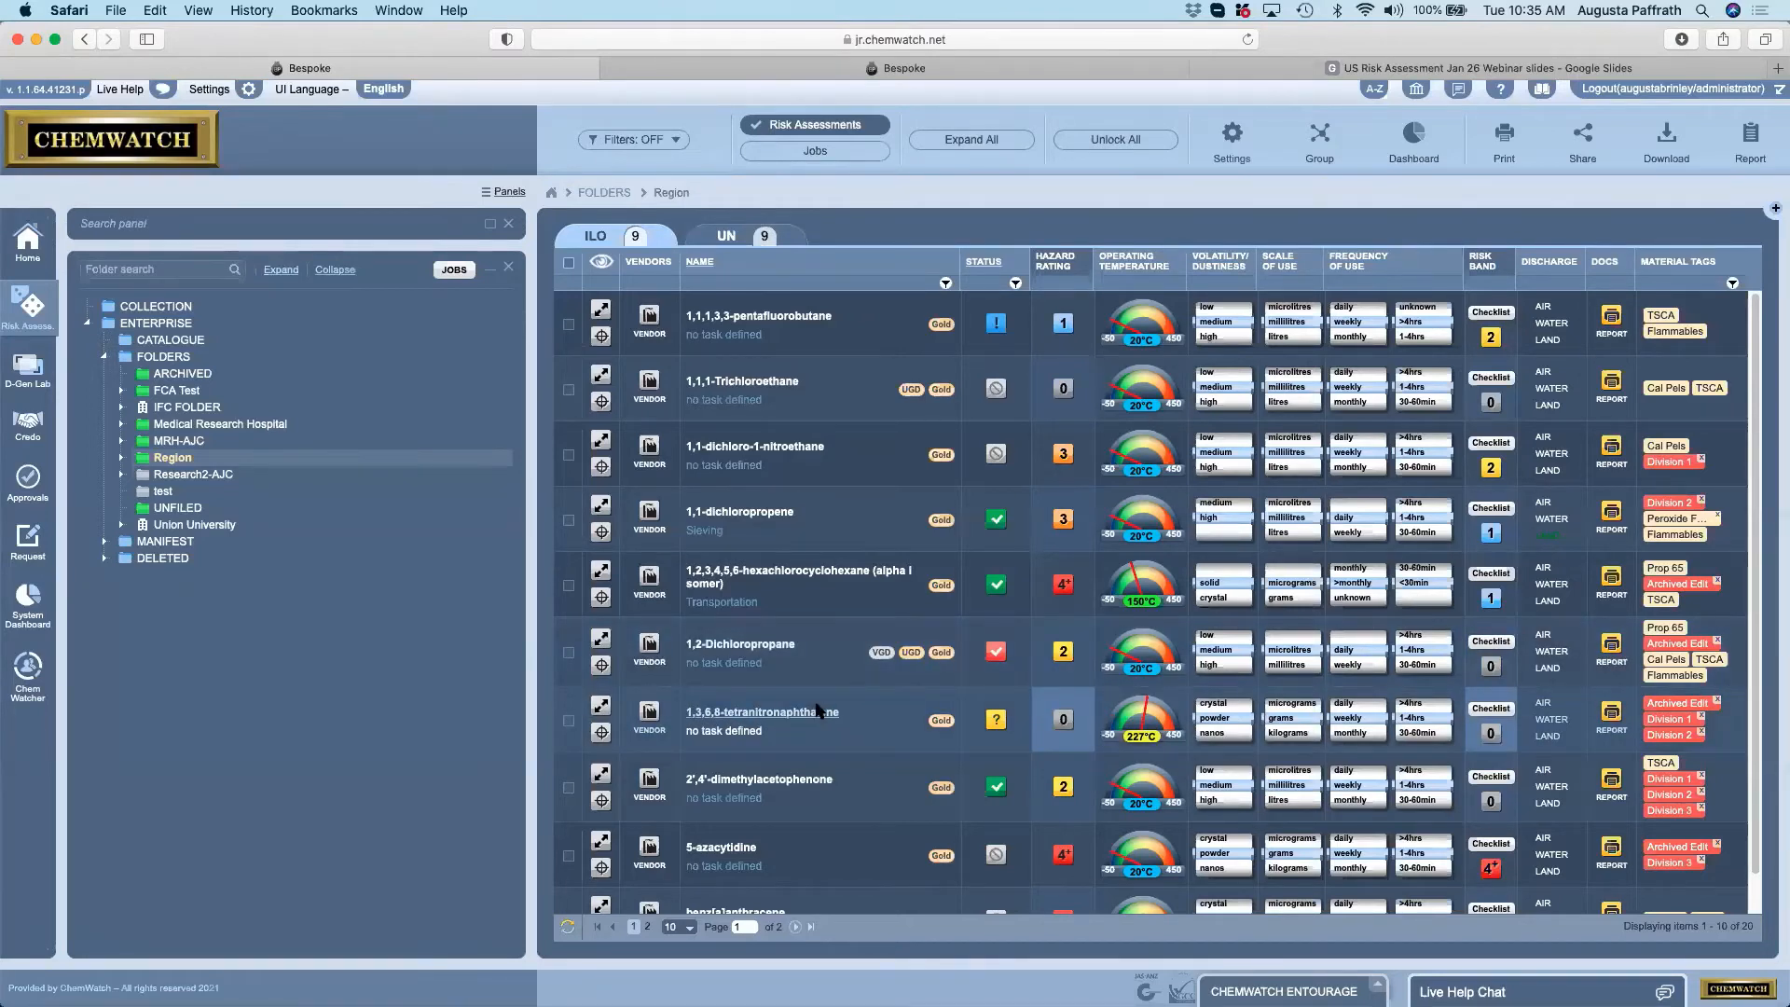
Expand the 5-azacytidine entry in the ILO risk assessment list.
{"action": "scroll", "coordinate": [811, 710], "scroll_direction": "down", "scroll_amount": 1}
{"action": "left_click", "coordinate": [601, 803]}
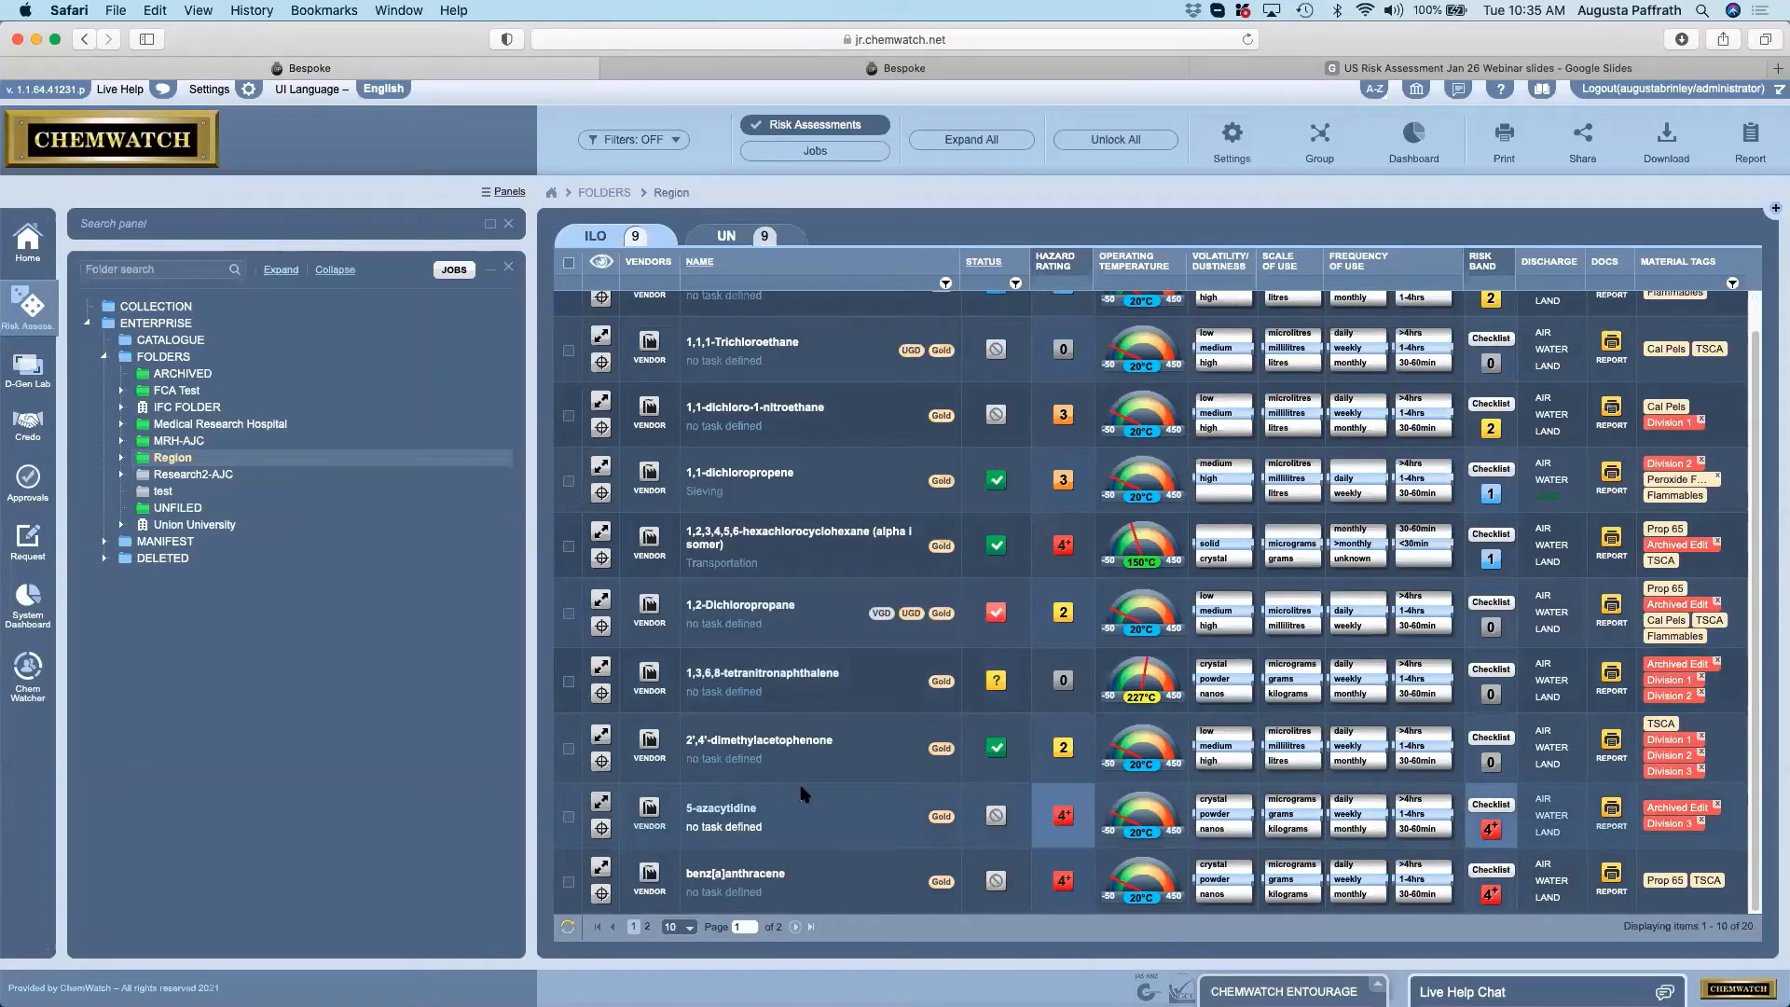
{"action": "scroll", "coordinate": [803, 792], "scroll_direction": "down", "scroll_amount": 2}
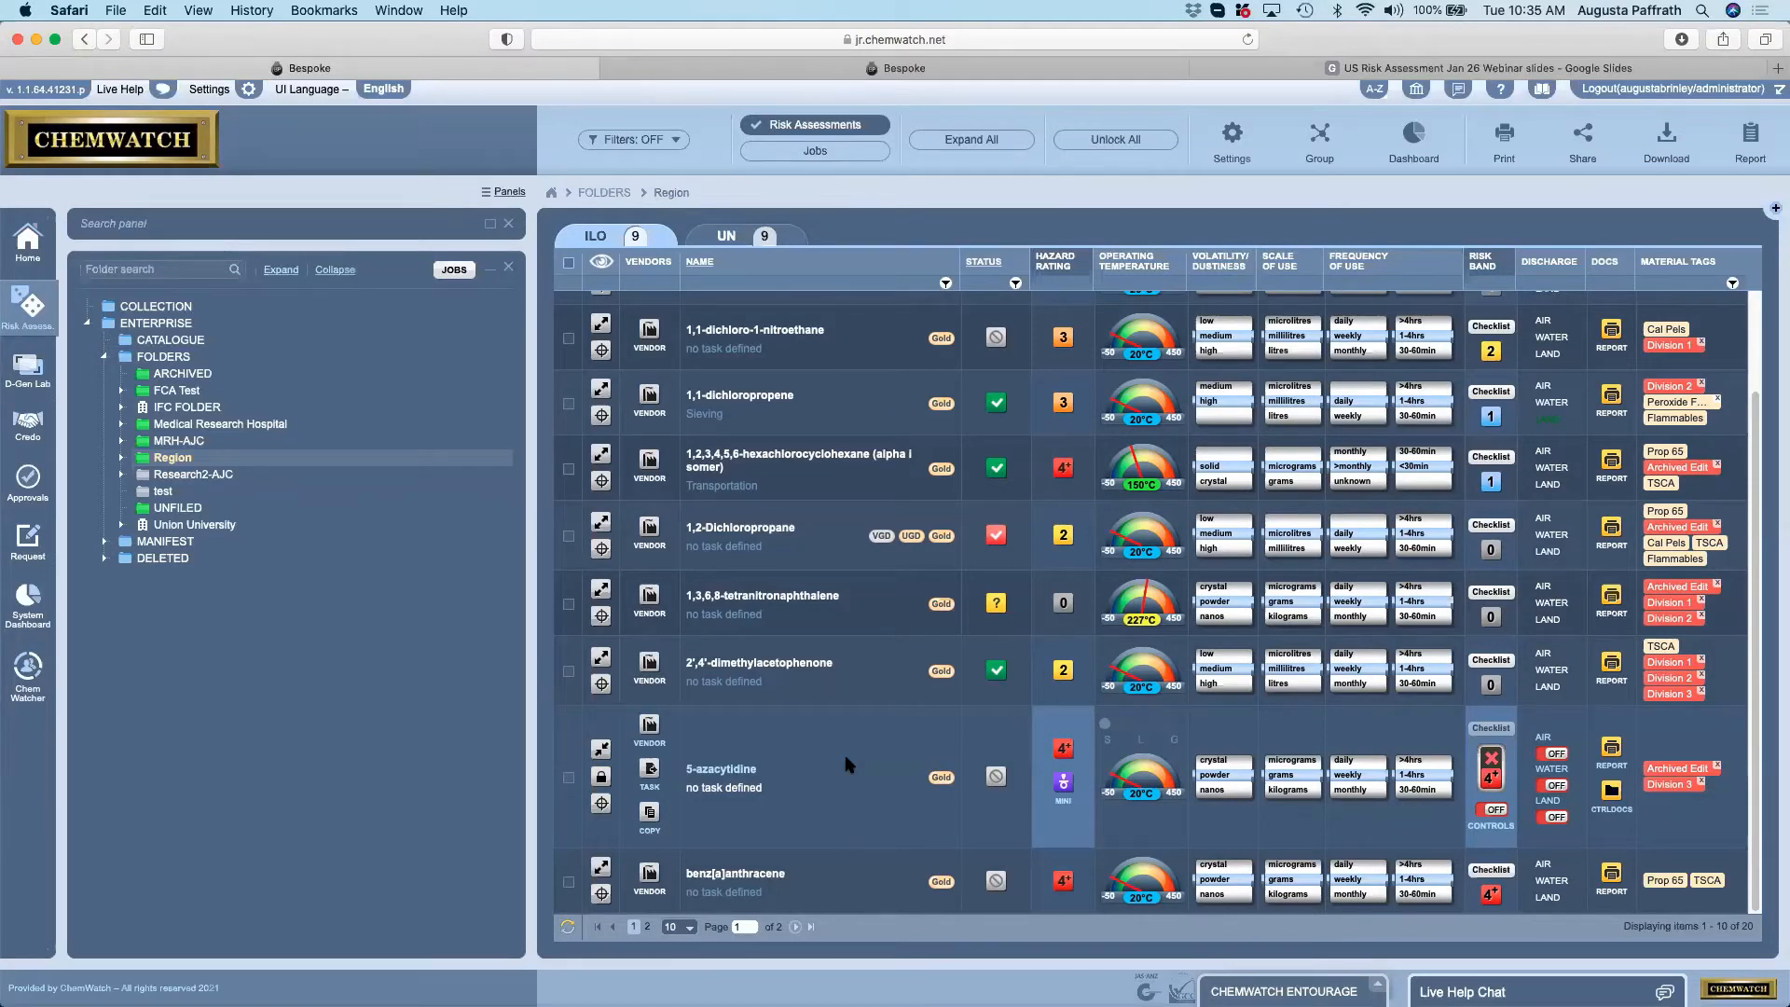
Review the R codes and H codes behind the hazard rating of 5-azacytidine, and close the details.
{"action": "left_click", "coordinate": [1063, 755]}
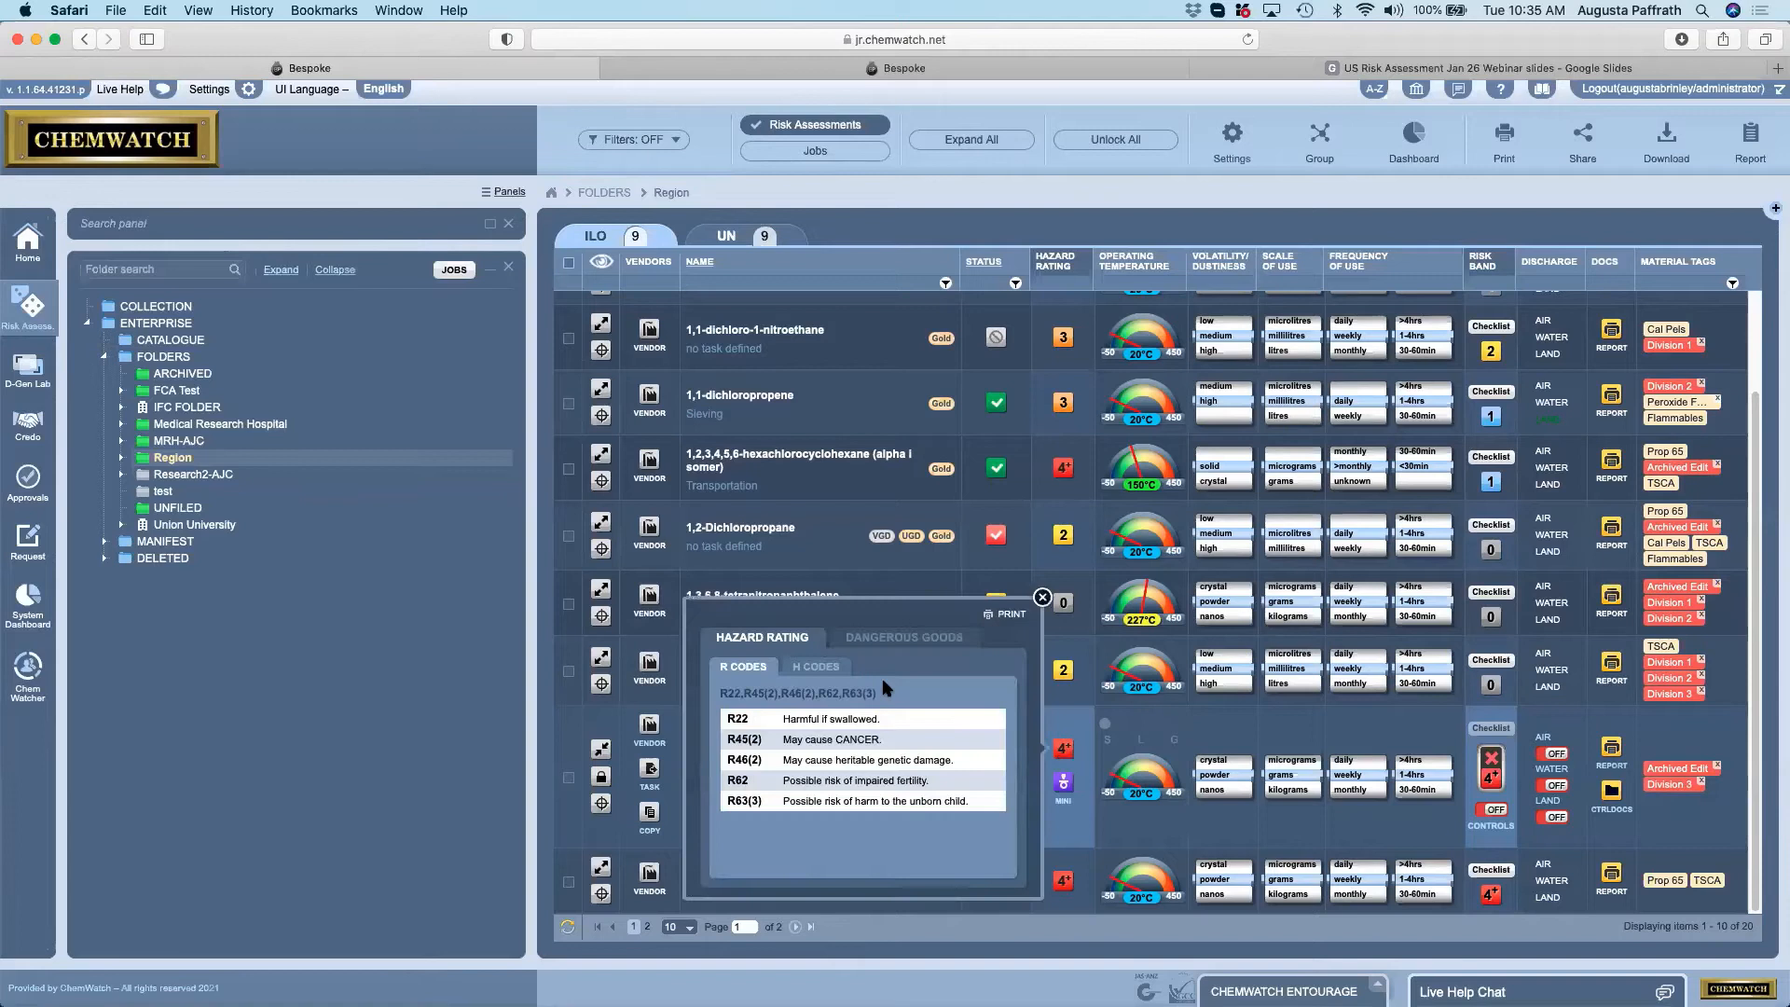
{"action": "left_click", "coordinate": [816, 666]}
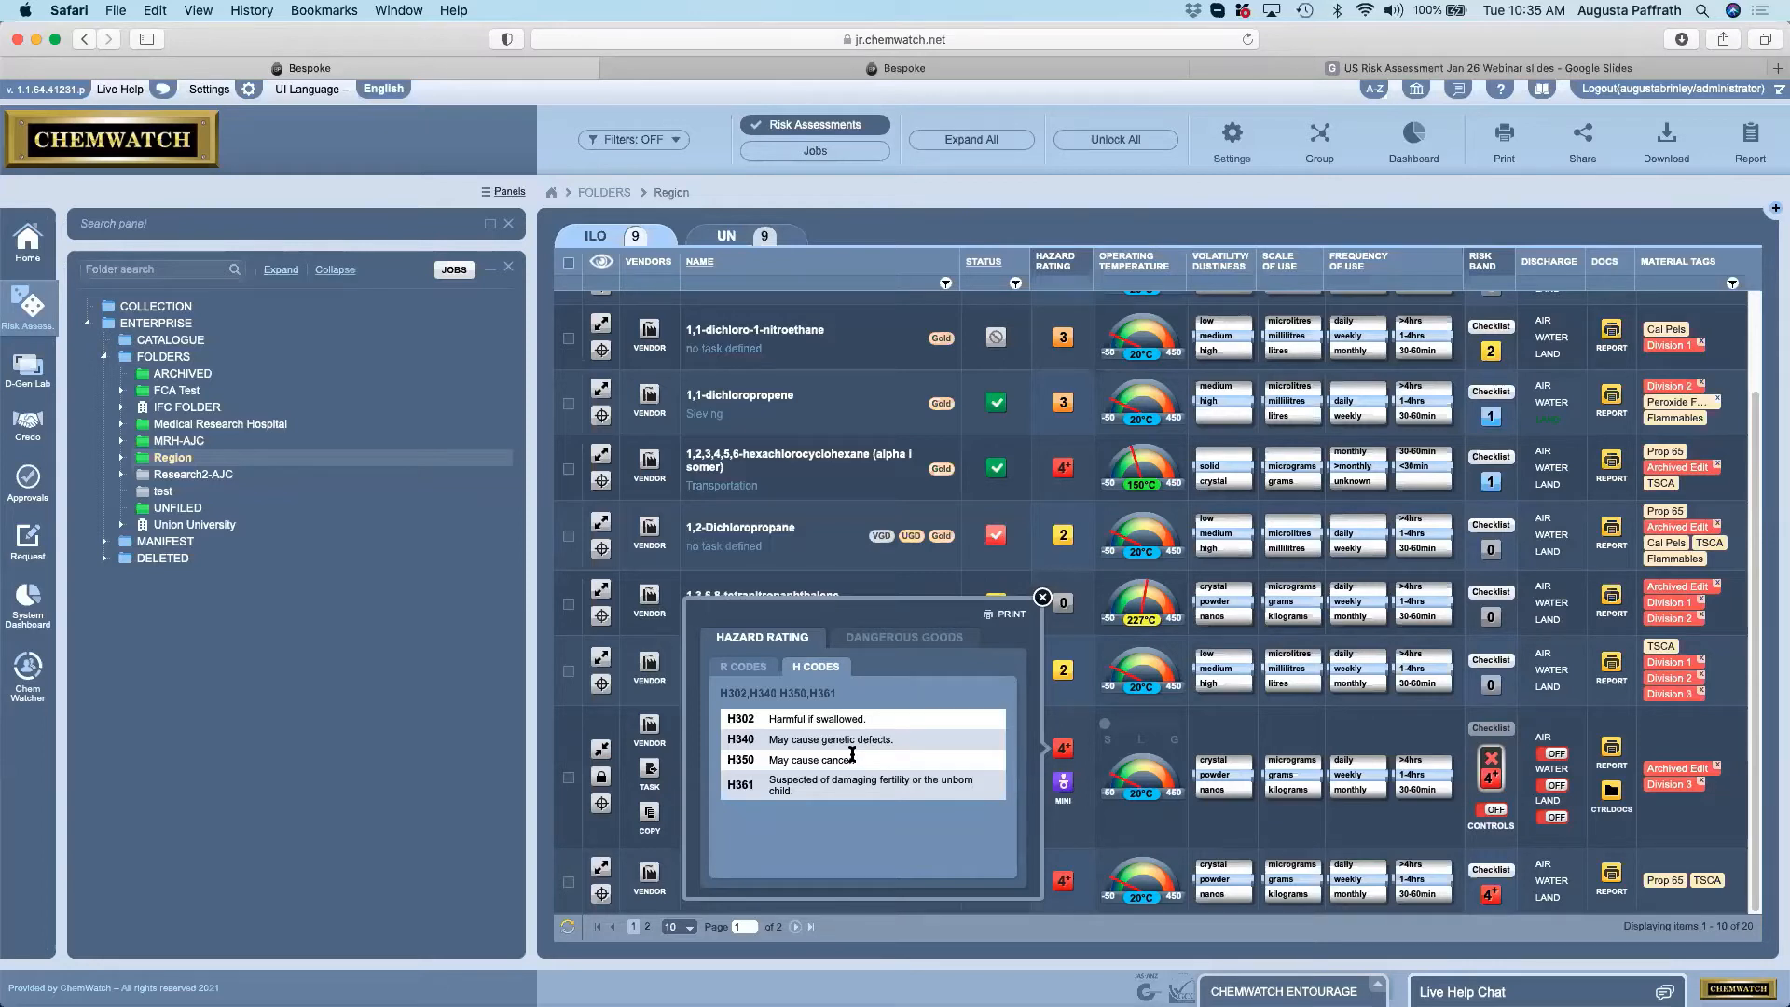
{"action": "left_click", "coordinate": [1043, 596]}
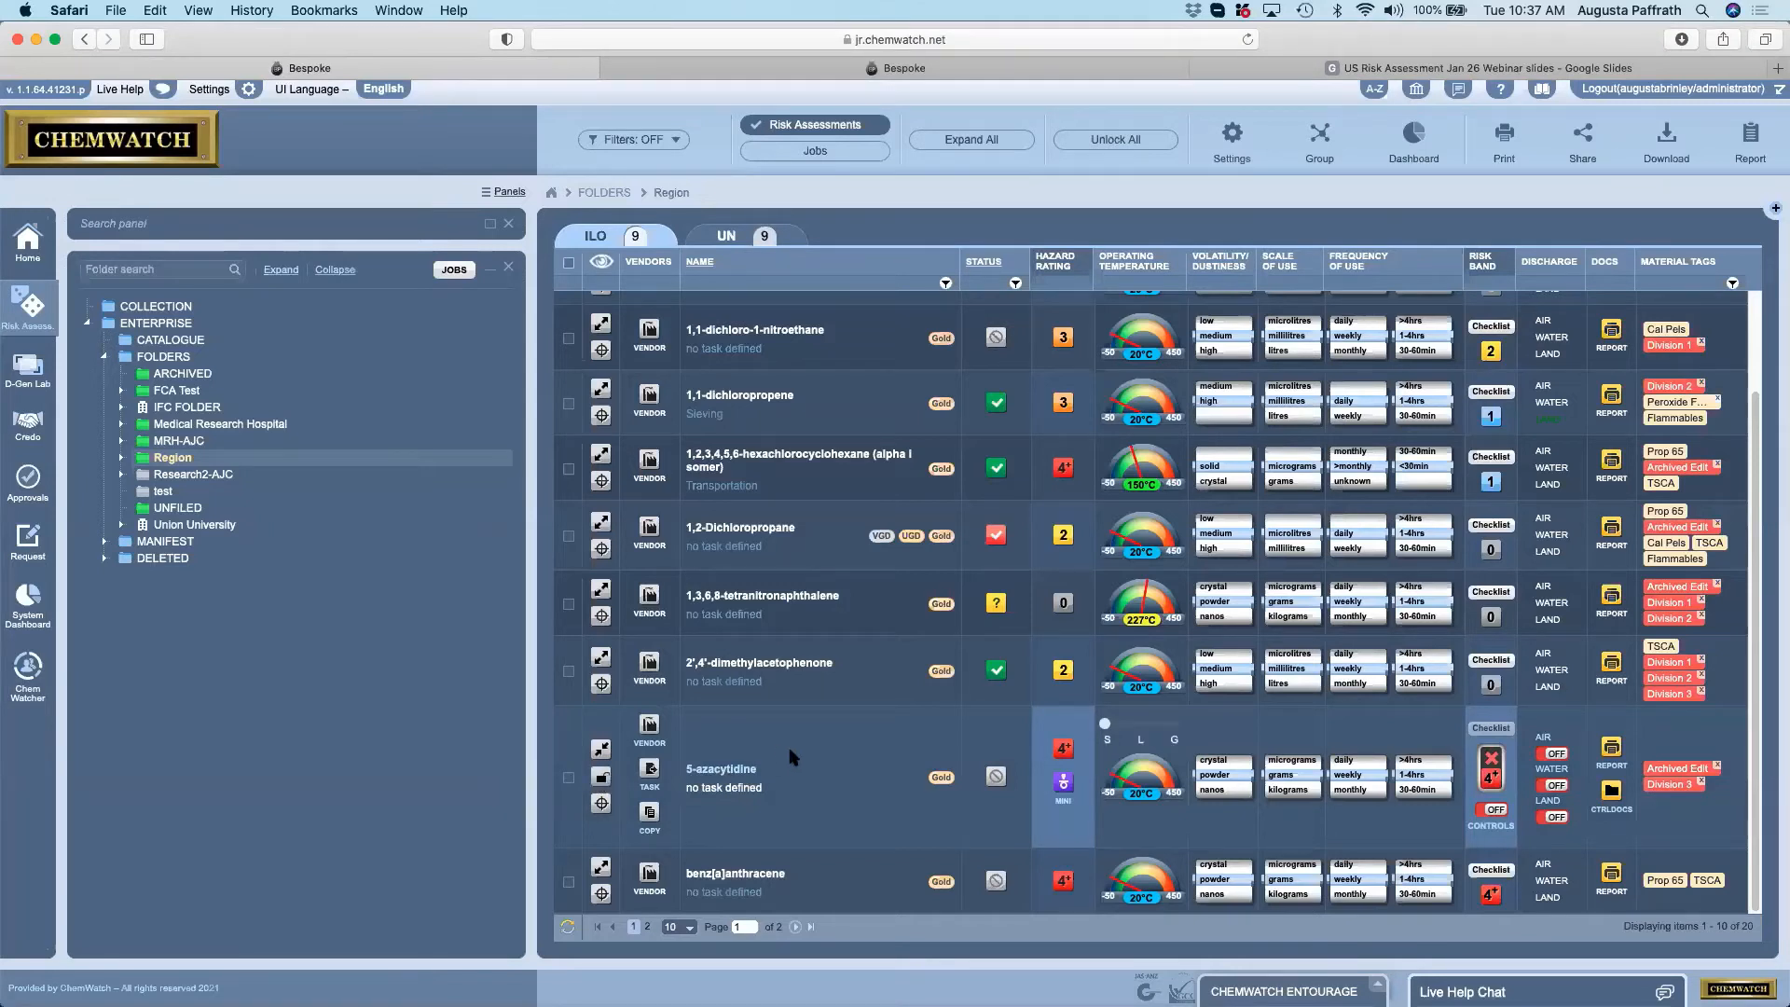
Try Conveyor transfer under Transferring as the task for 5-azacytidine, and switch it off again.
{"action": "left_click", "coordinate": [651, 773]}
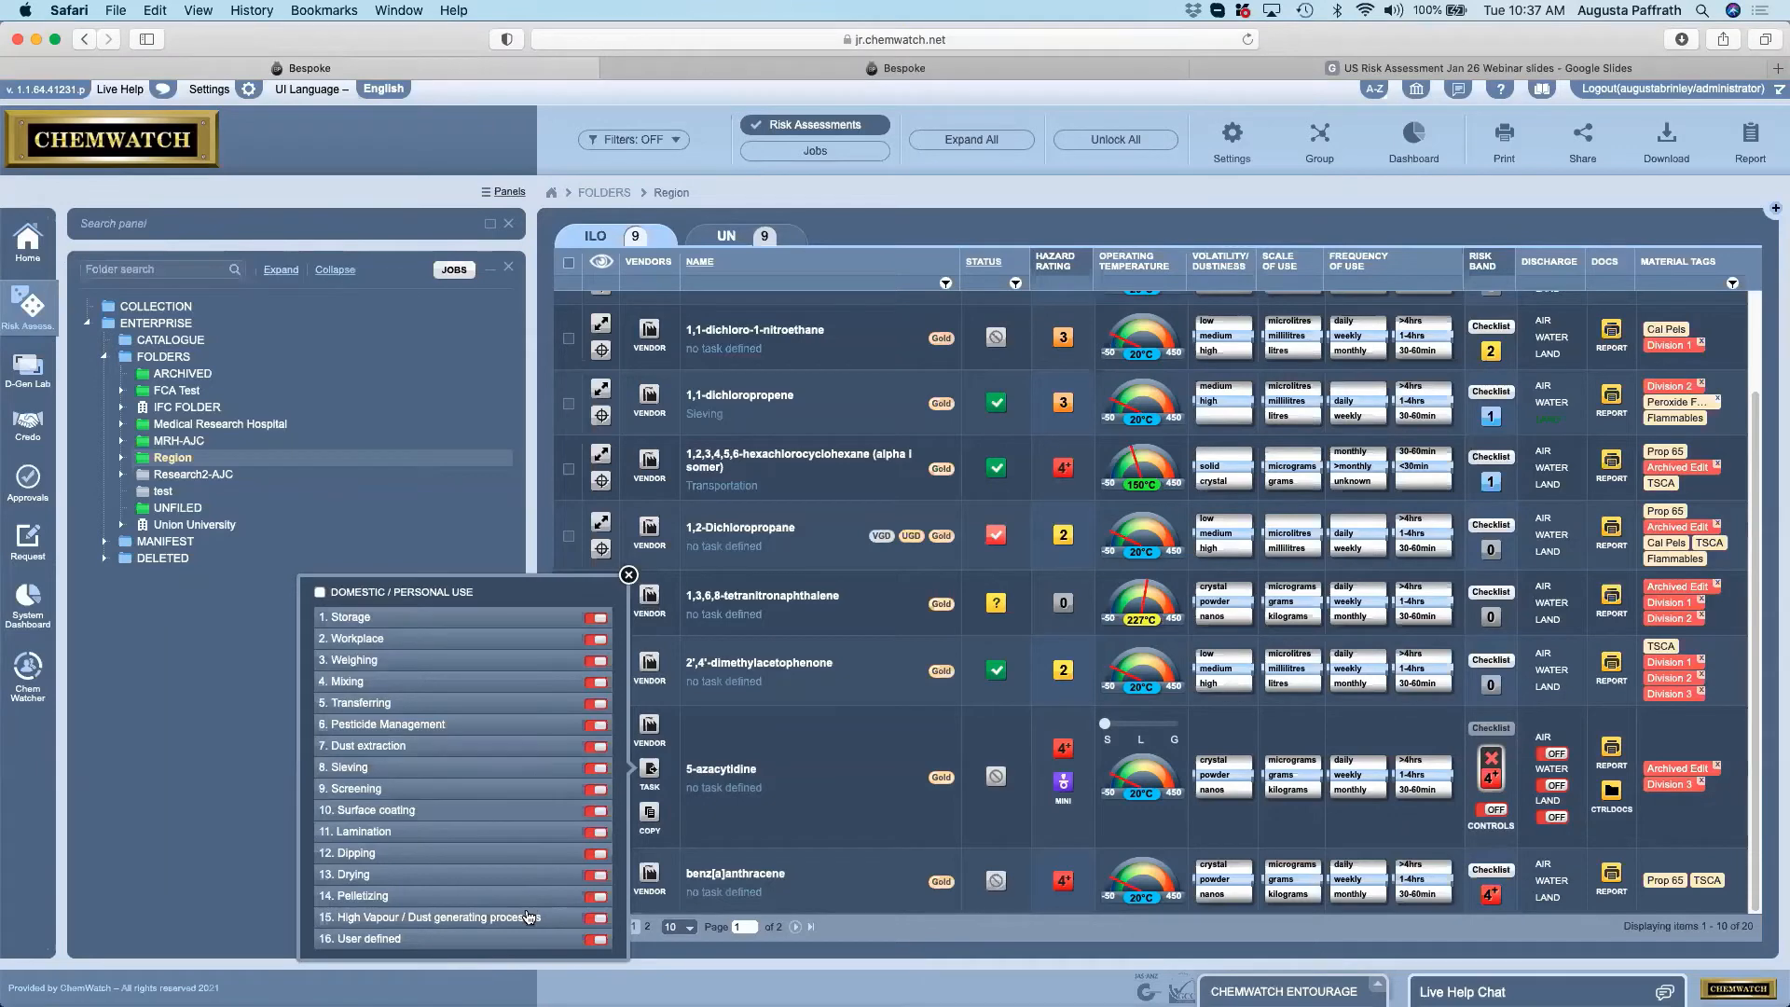
{"action": "left_click", "coordinate": [509, 619]}
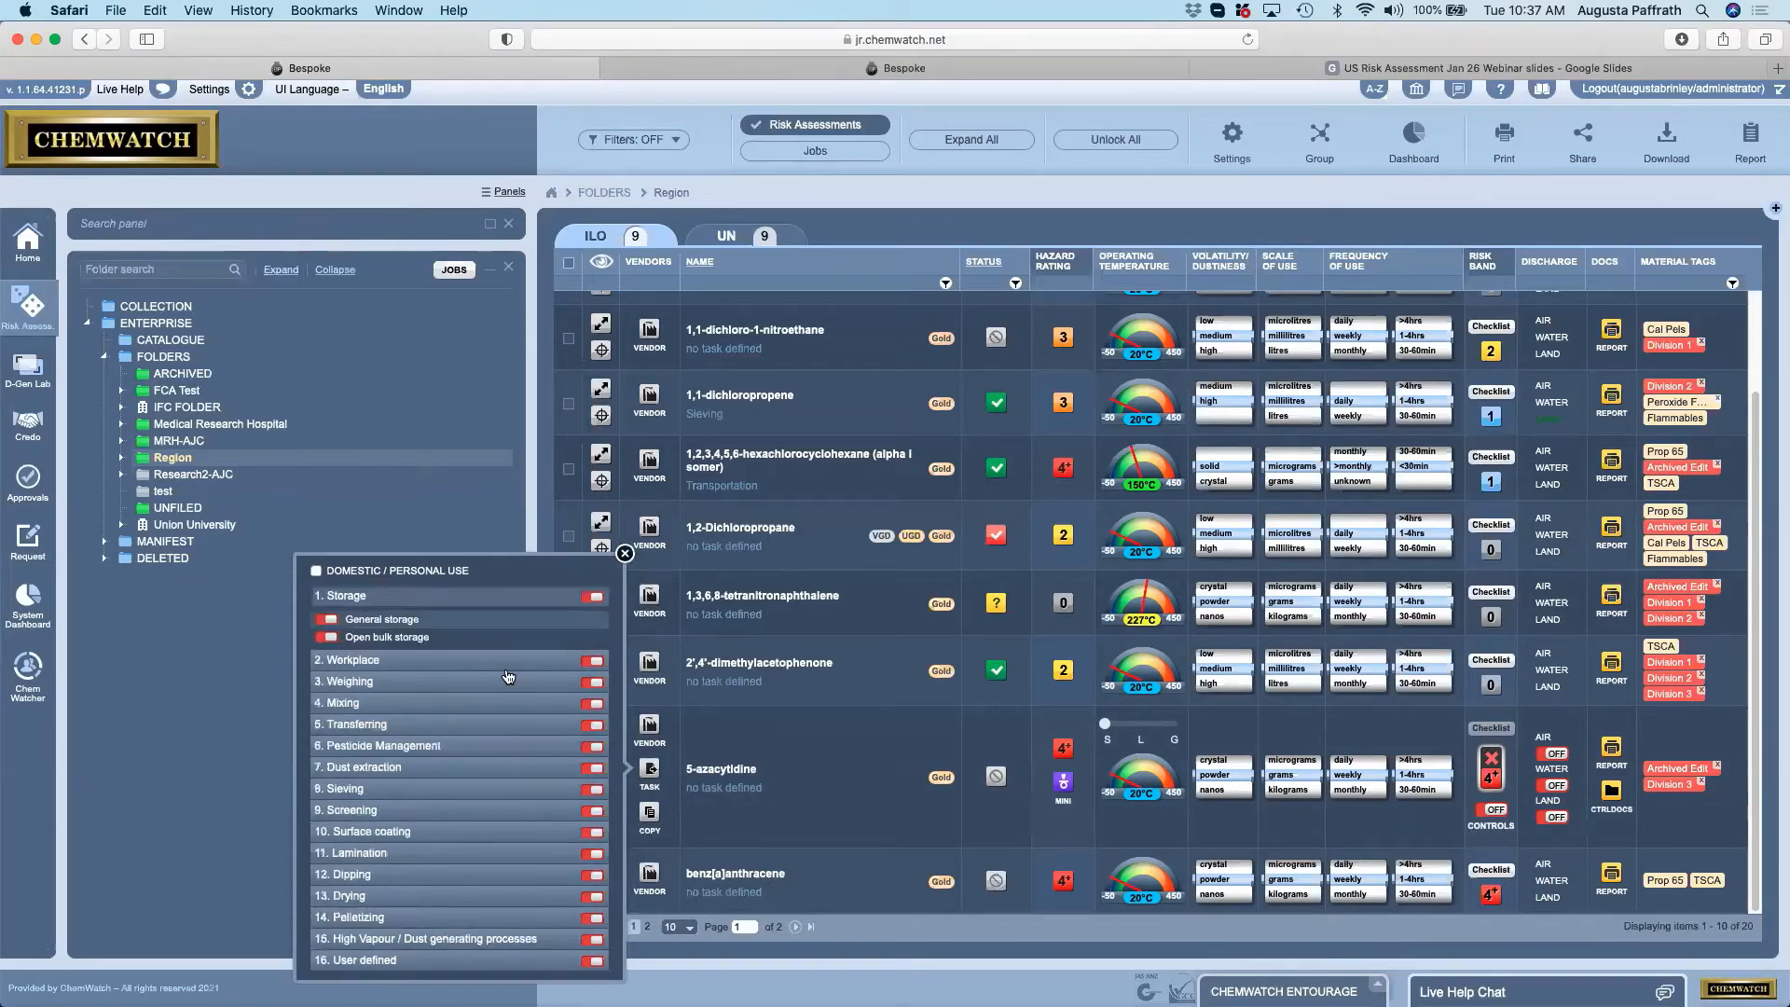
{"action": "left_click", "coordinate": [504, 723]}
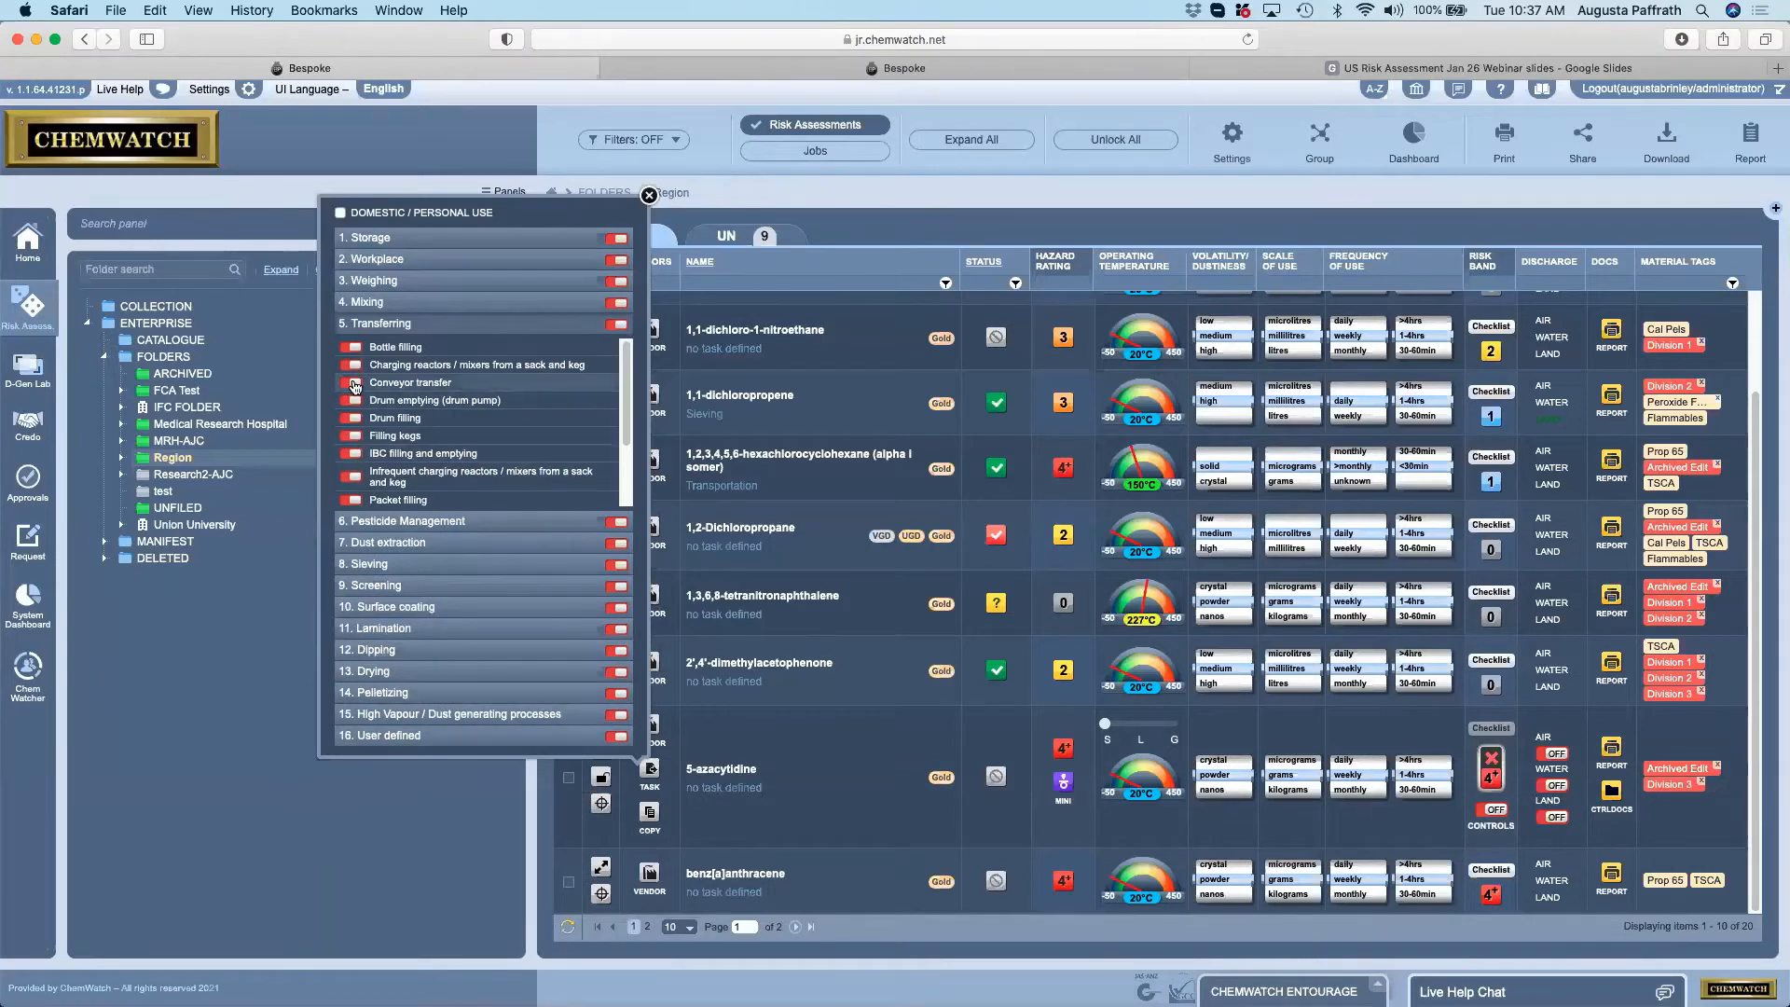
{"action": "left_click", "coordinate": [353, 384]}
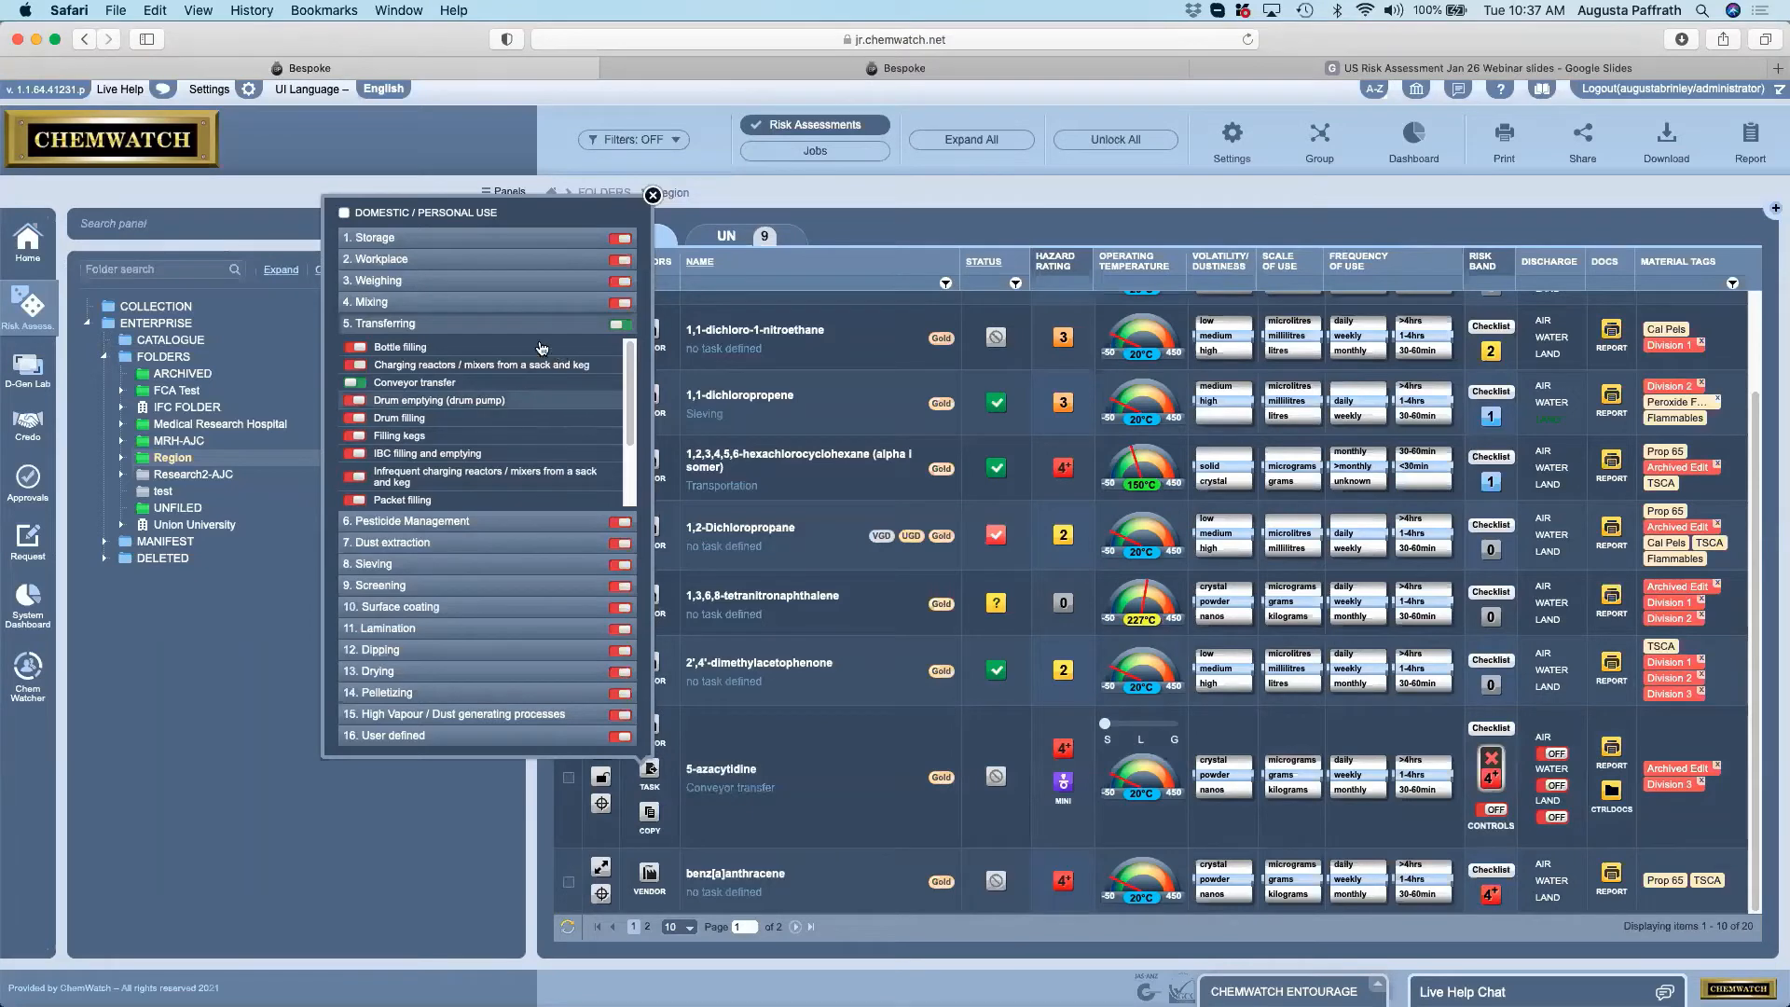
{"action": "left_click", "coordinate": [355, 382]}
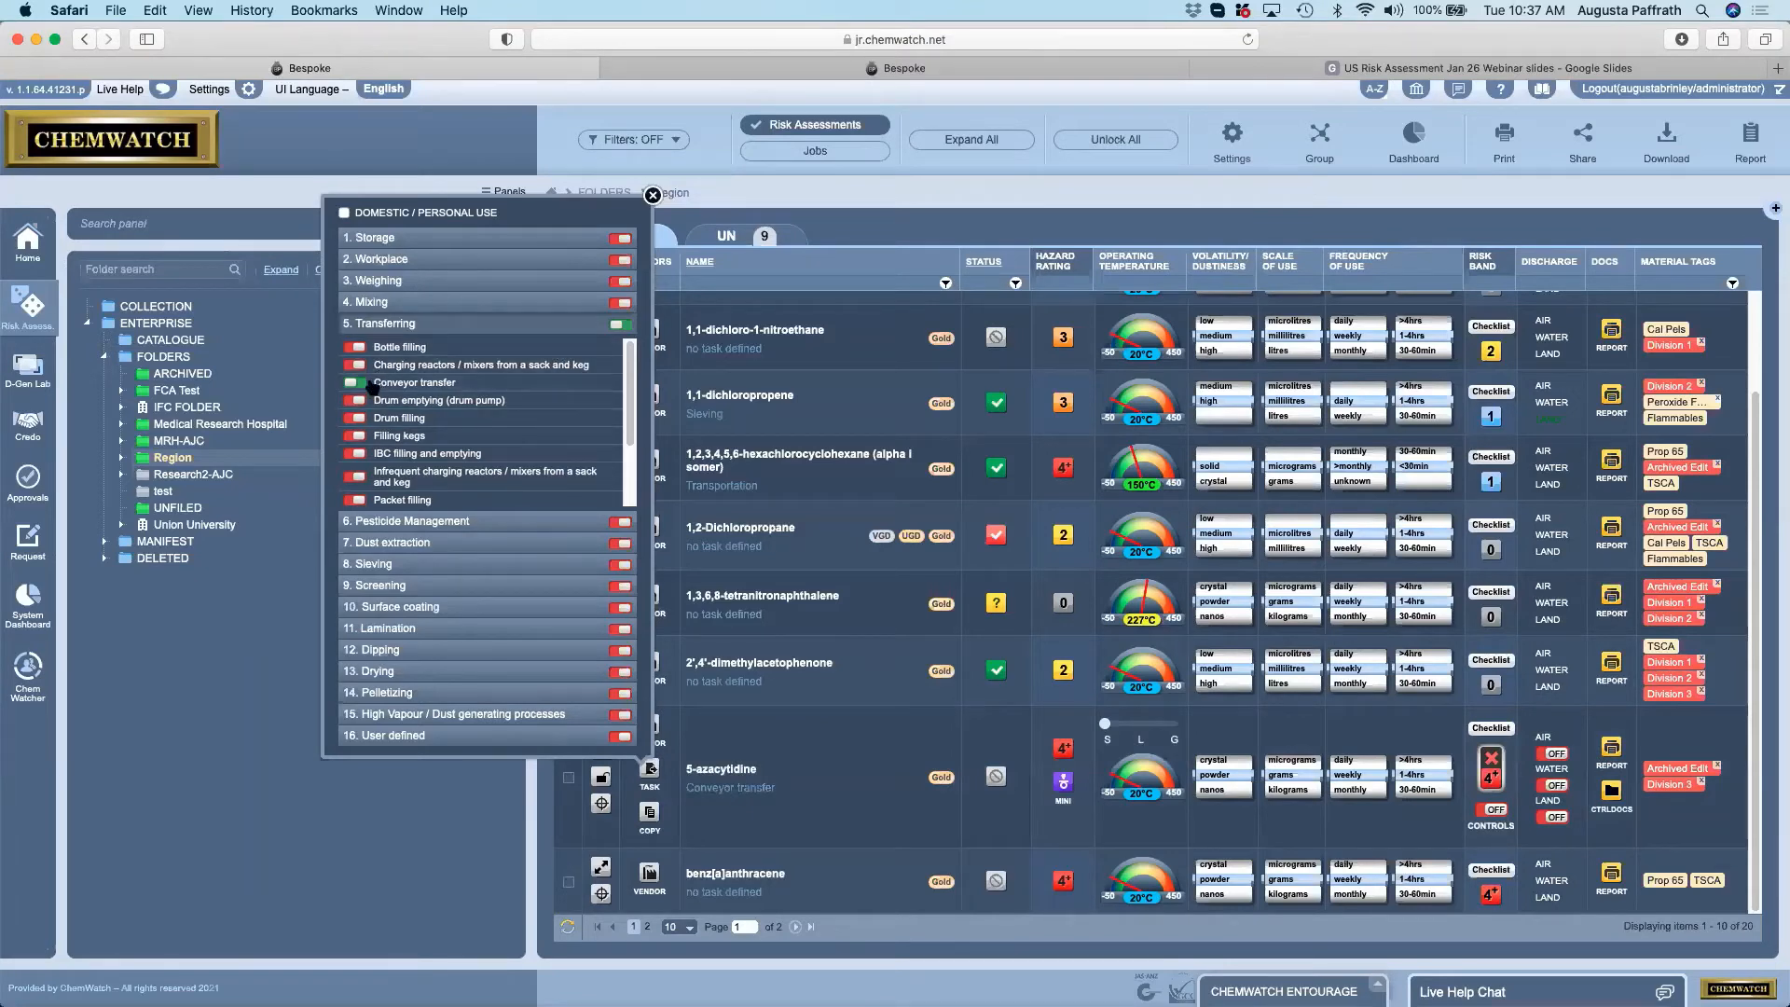
Assign the General storage task to 5-azacytidine, view the user-defined tasks, and close the task list.
{"action": "left_click", "coordinate": [475, 246]}
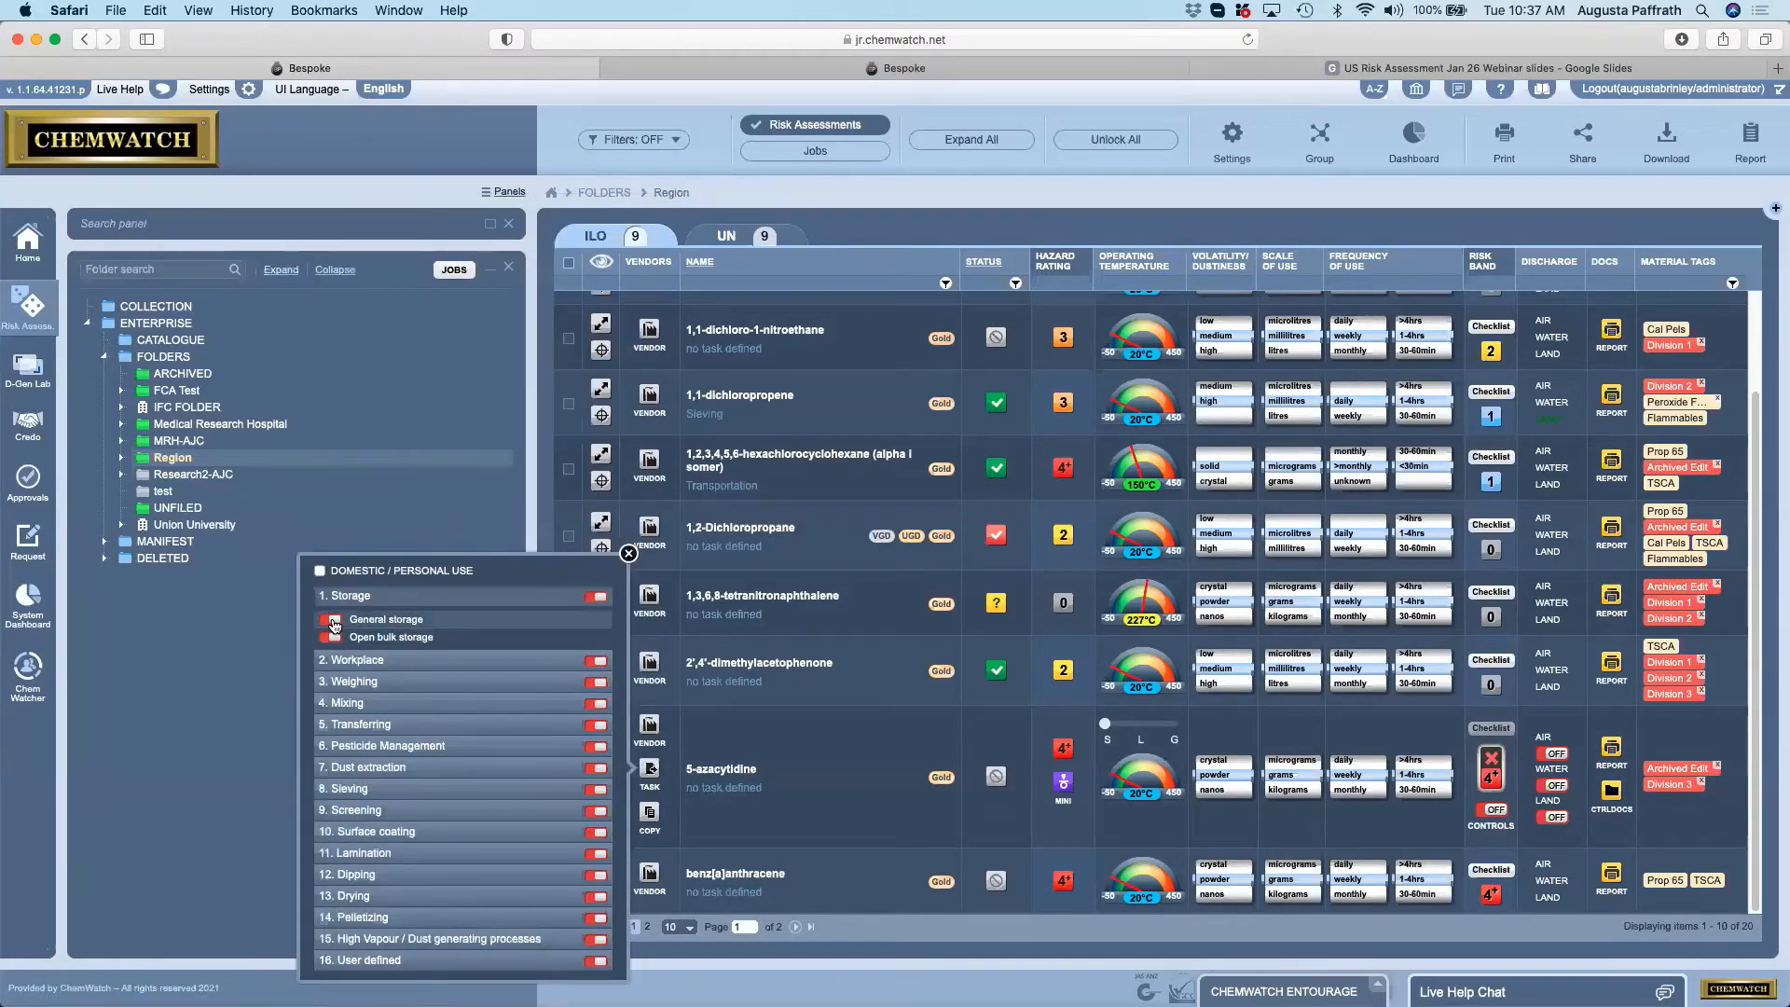
{"action": "left_click", "coordinate": [333, 622]}
{"action": "left_click", "coordinate": [387, 961]}
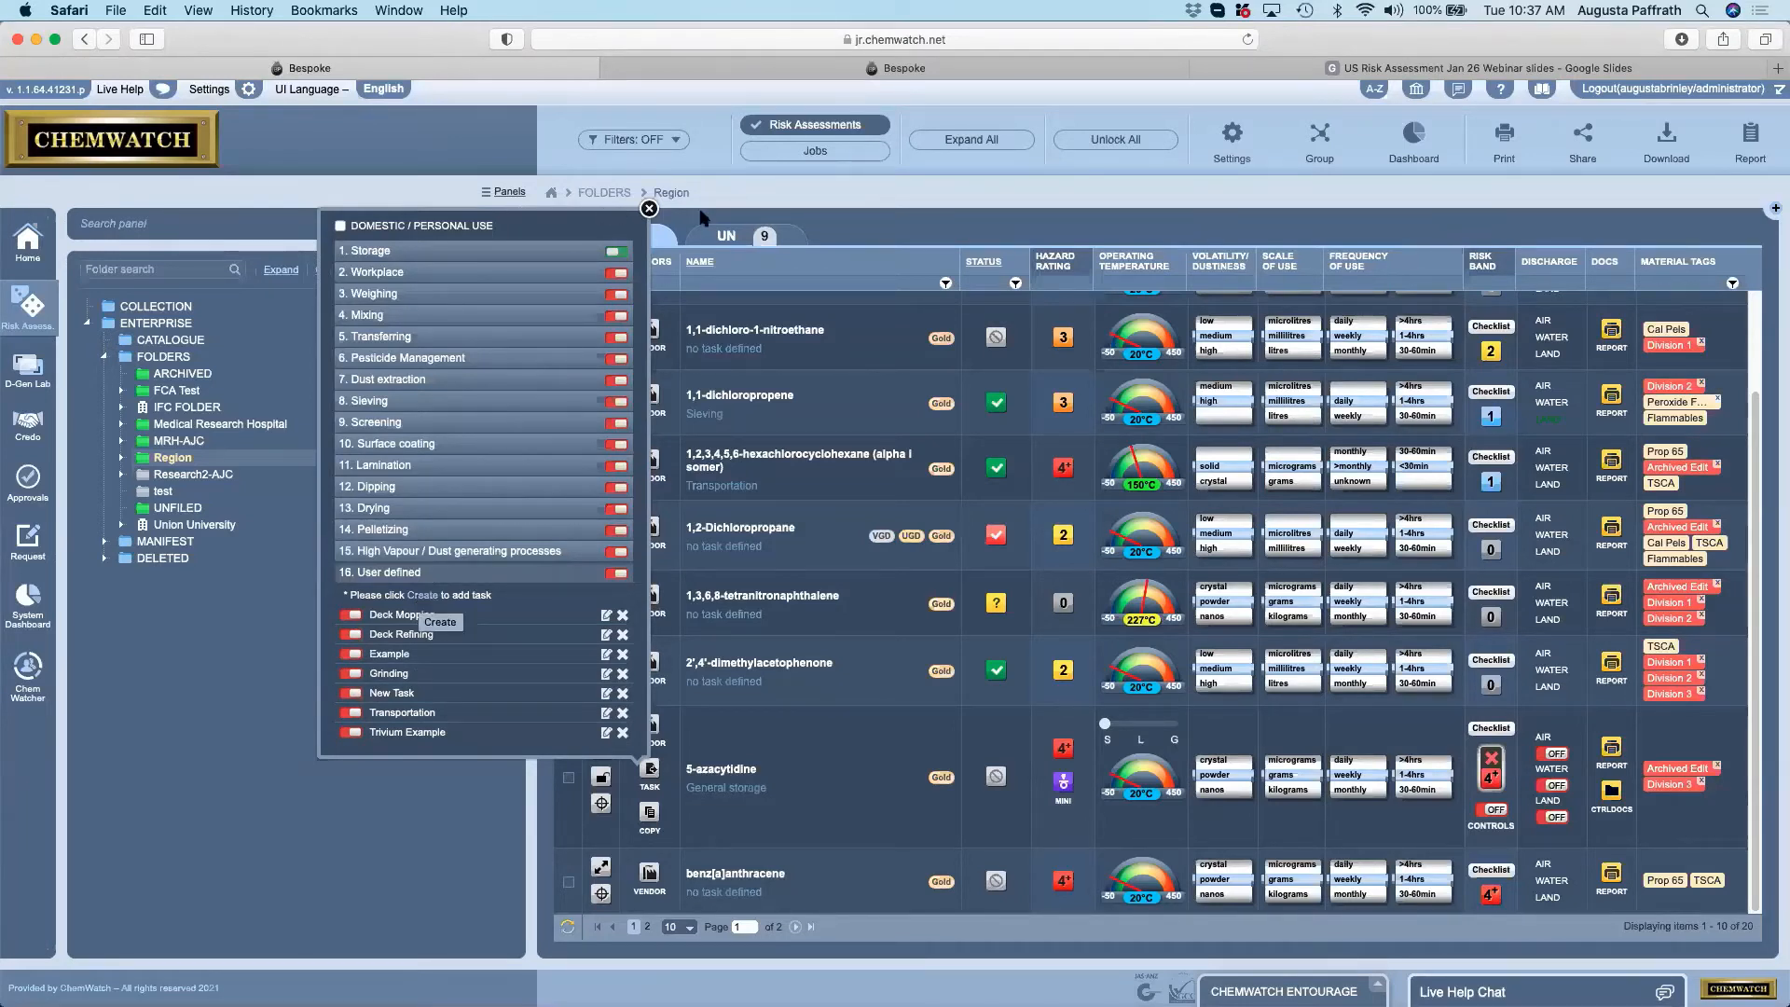
{"action": "left_click", "coordinate": [650, 211]}
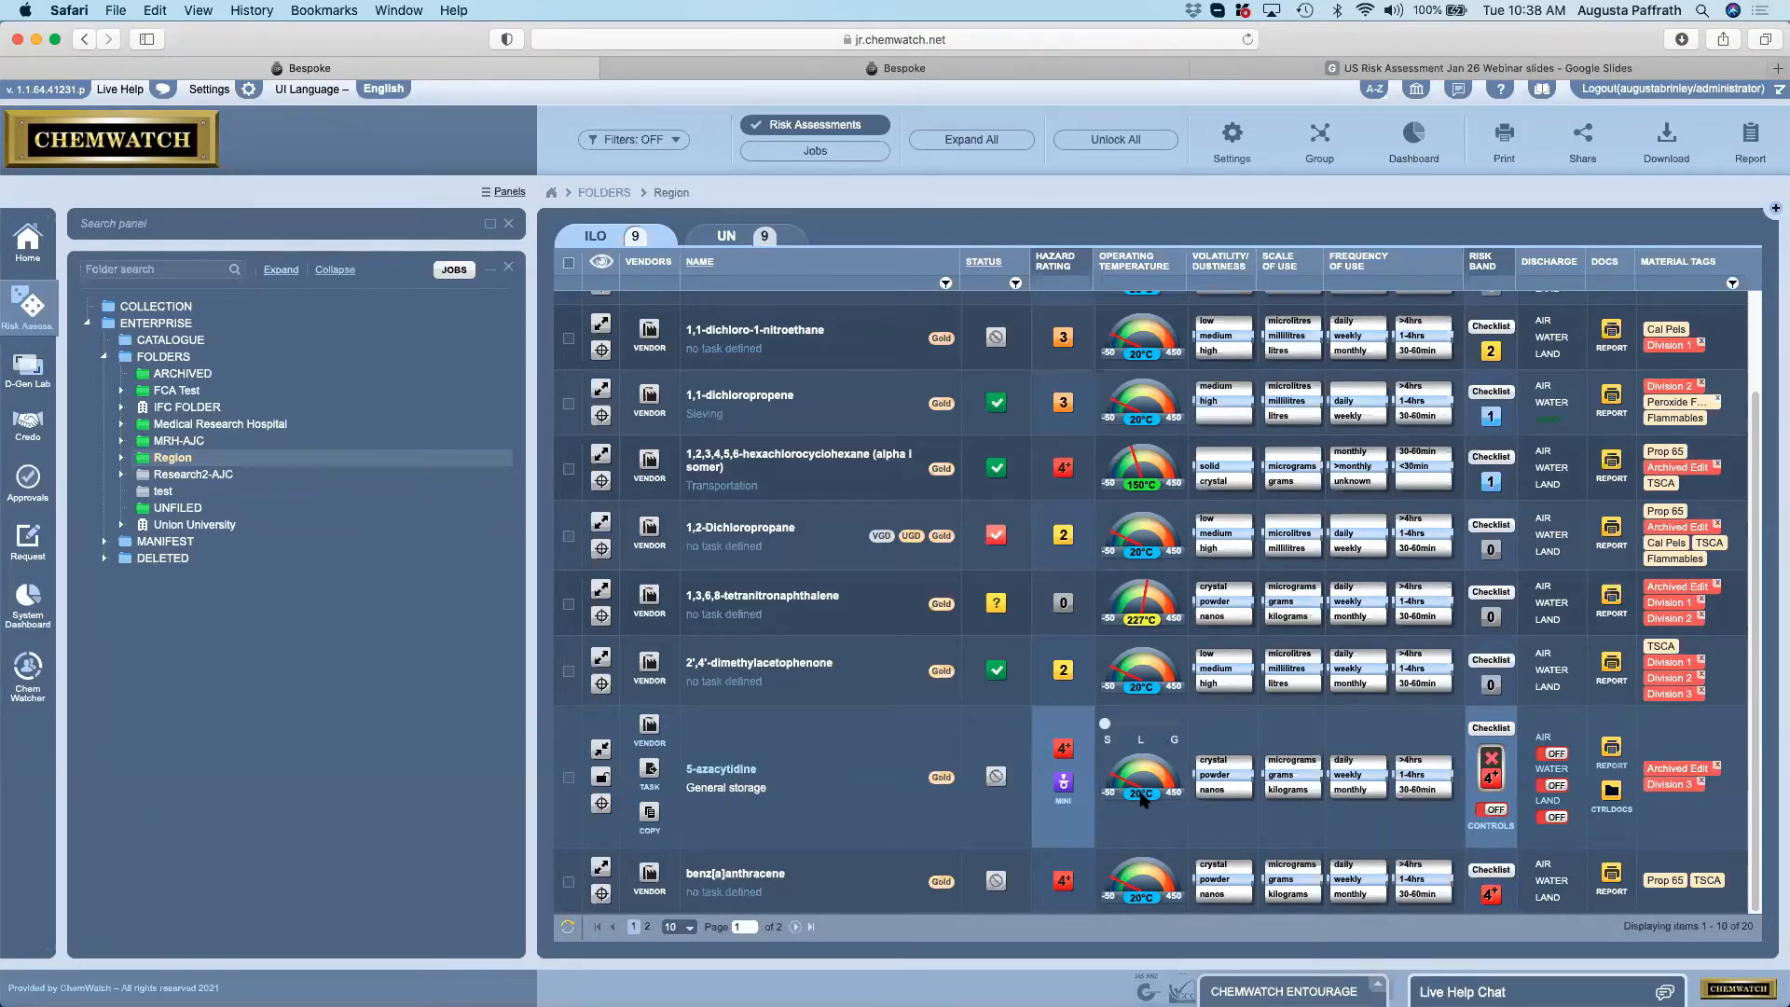
Set the 5-azacytidine operating temperature to 50°C, scale of use to micrograms and frequency of use to monthly.
{"action": "scroll", "coordinate": [1142, 799], "scroll_direction": "up", "scroll_amount": 6}
{"action": "scroll", "coordinate": [1141, 788], "scroll_direction": "up", "scroll_amount": 20}
{"action": "scroll", "coordinate": [1142, 788], "scroll_direction": "down", "scroll_amount": 16}
{"action": "scroll", "coordinate": [1216, 784], "scroll_direction": "up", "scroll_amount": 1}
{"action": "scroll", "coordinate": [1219, 786], "scroll_direction": "down", "scroll_amount": 1}
{"action": "scroll", "coordinate": [1292, 781], "scroll_direction": "up", "scroll_amount": 1}
{"action": "scroll", "coordinate": [1348, 787], "scroll_direction": "down", "scroll_amount": 1}
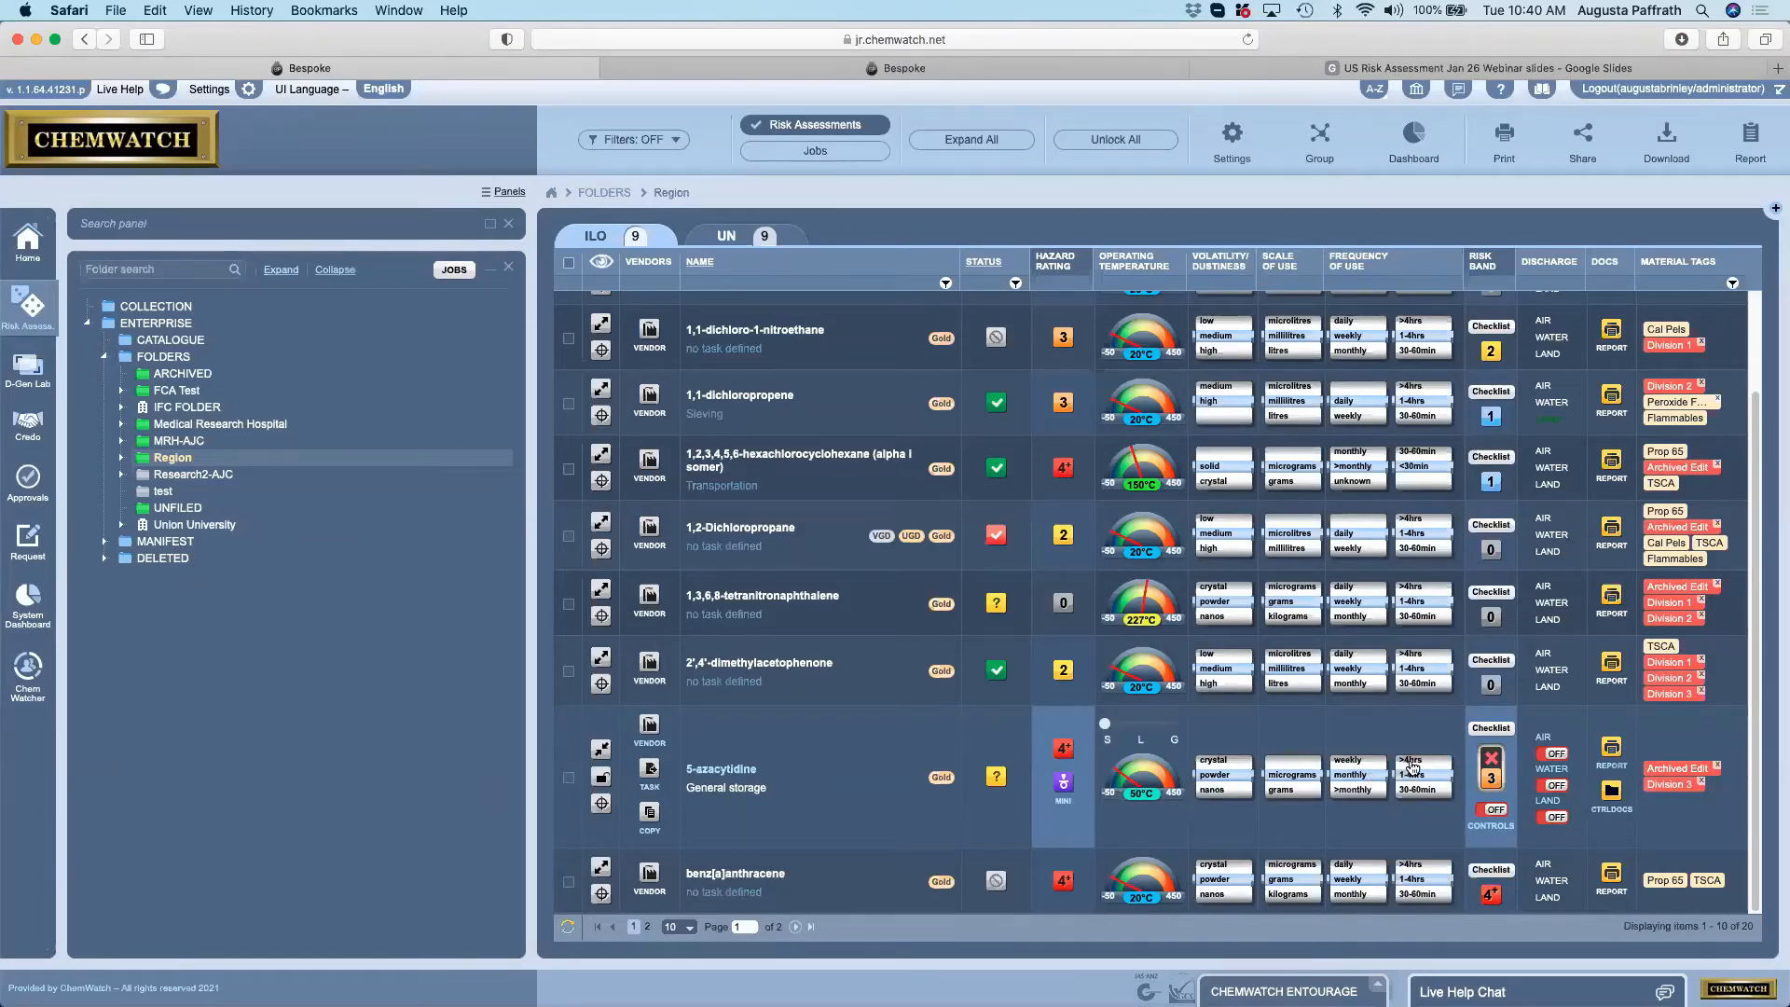
Open the controls for 5-azacytidine and apply the recommended Local Exhaust / Fume Hood control.
{"action": "left_click", "coordinate": [1495, 810]}
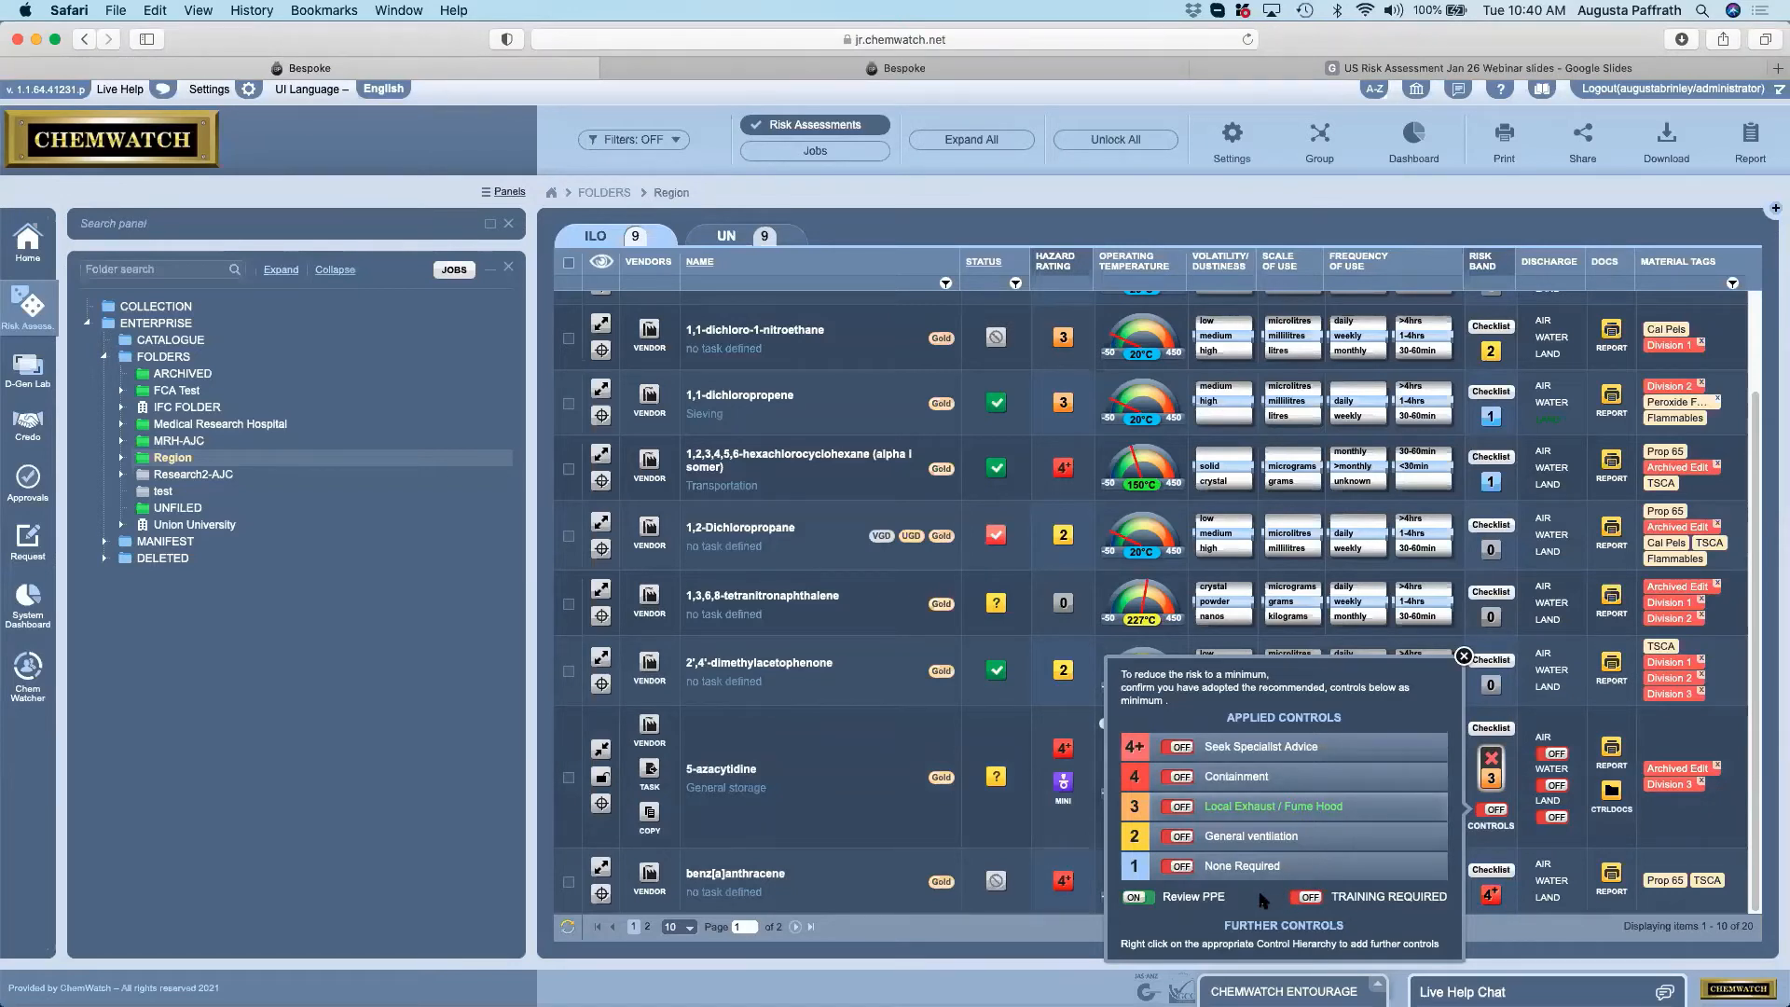
{"action": "left_click", "coordinate": [1182, 808]}
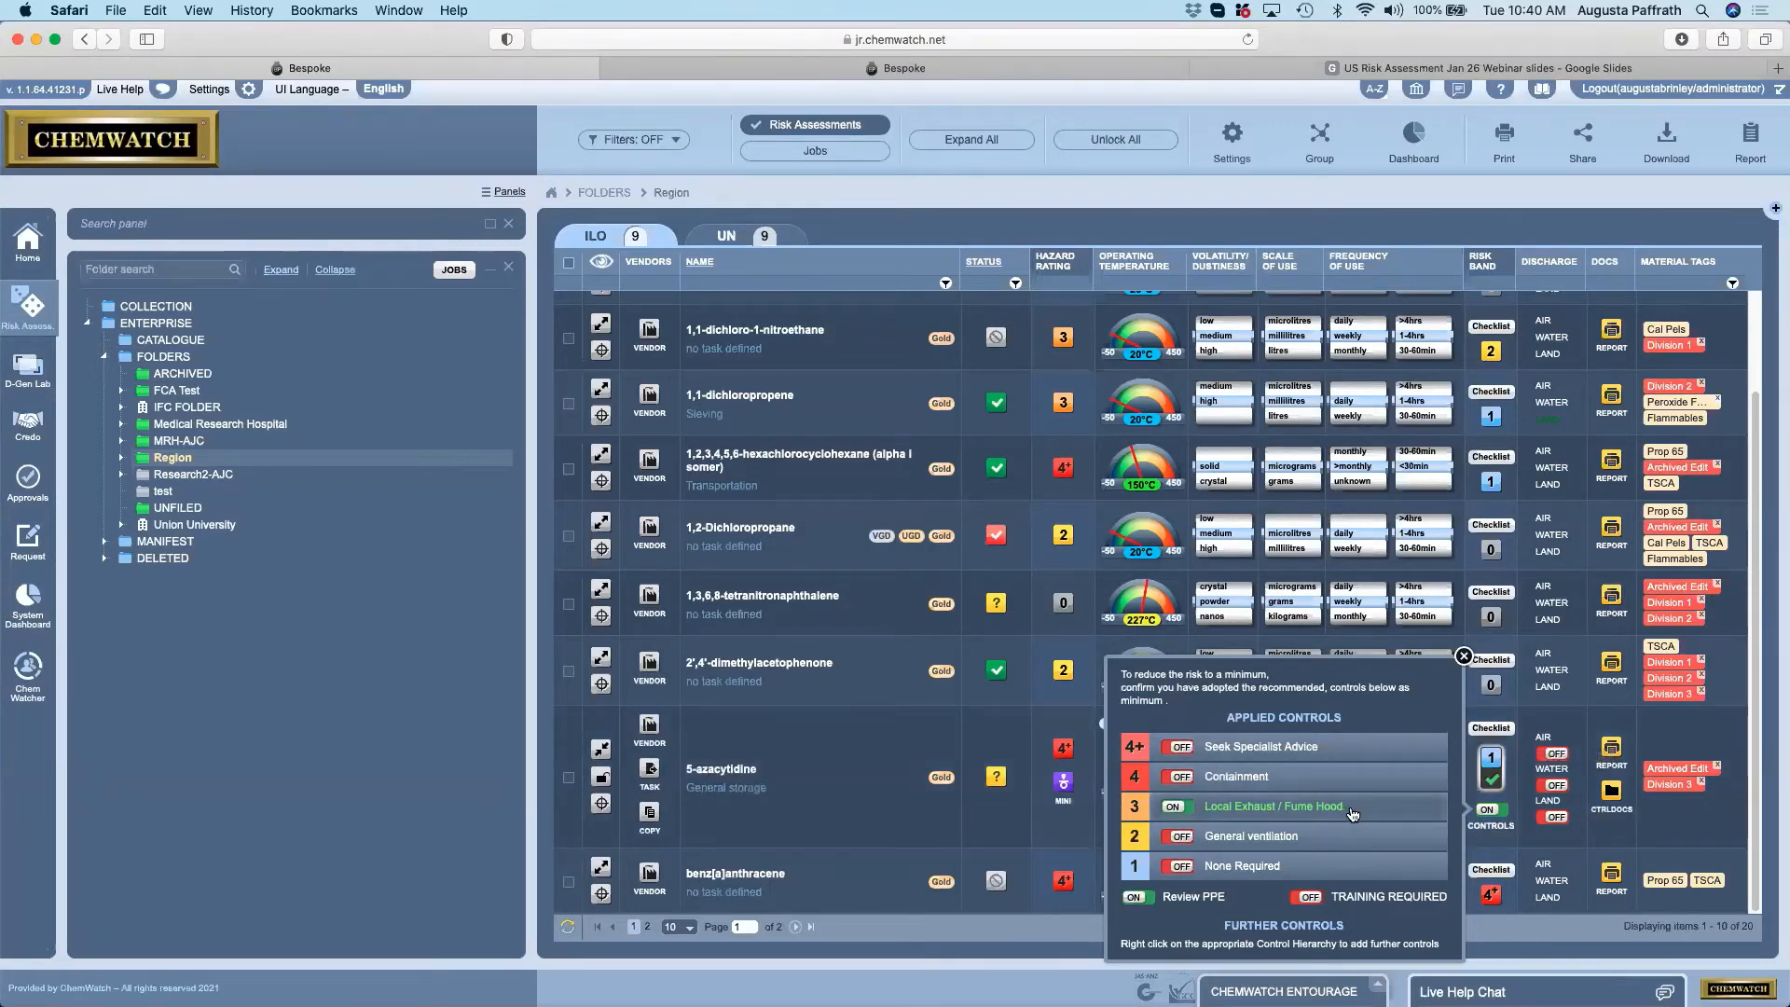
Try Containment and General ventilation as the applied control, and return to Local Exhaust / Fume Hood.
{"action": "left_click", "coordinate": [1177, 808]}
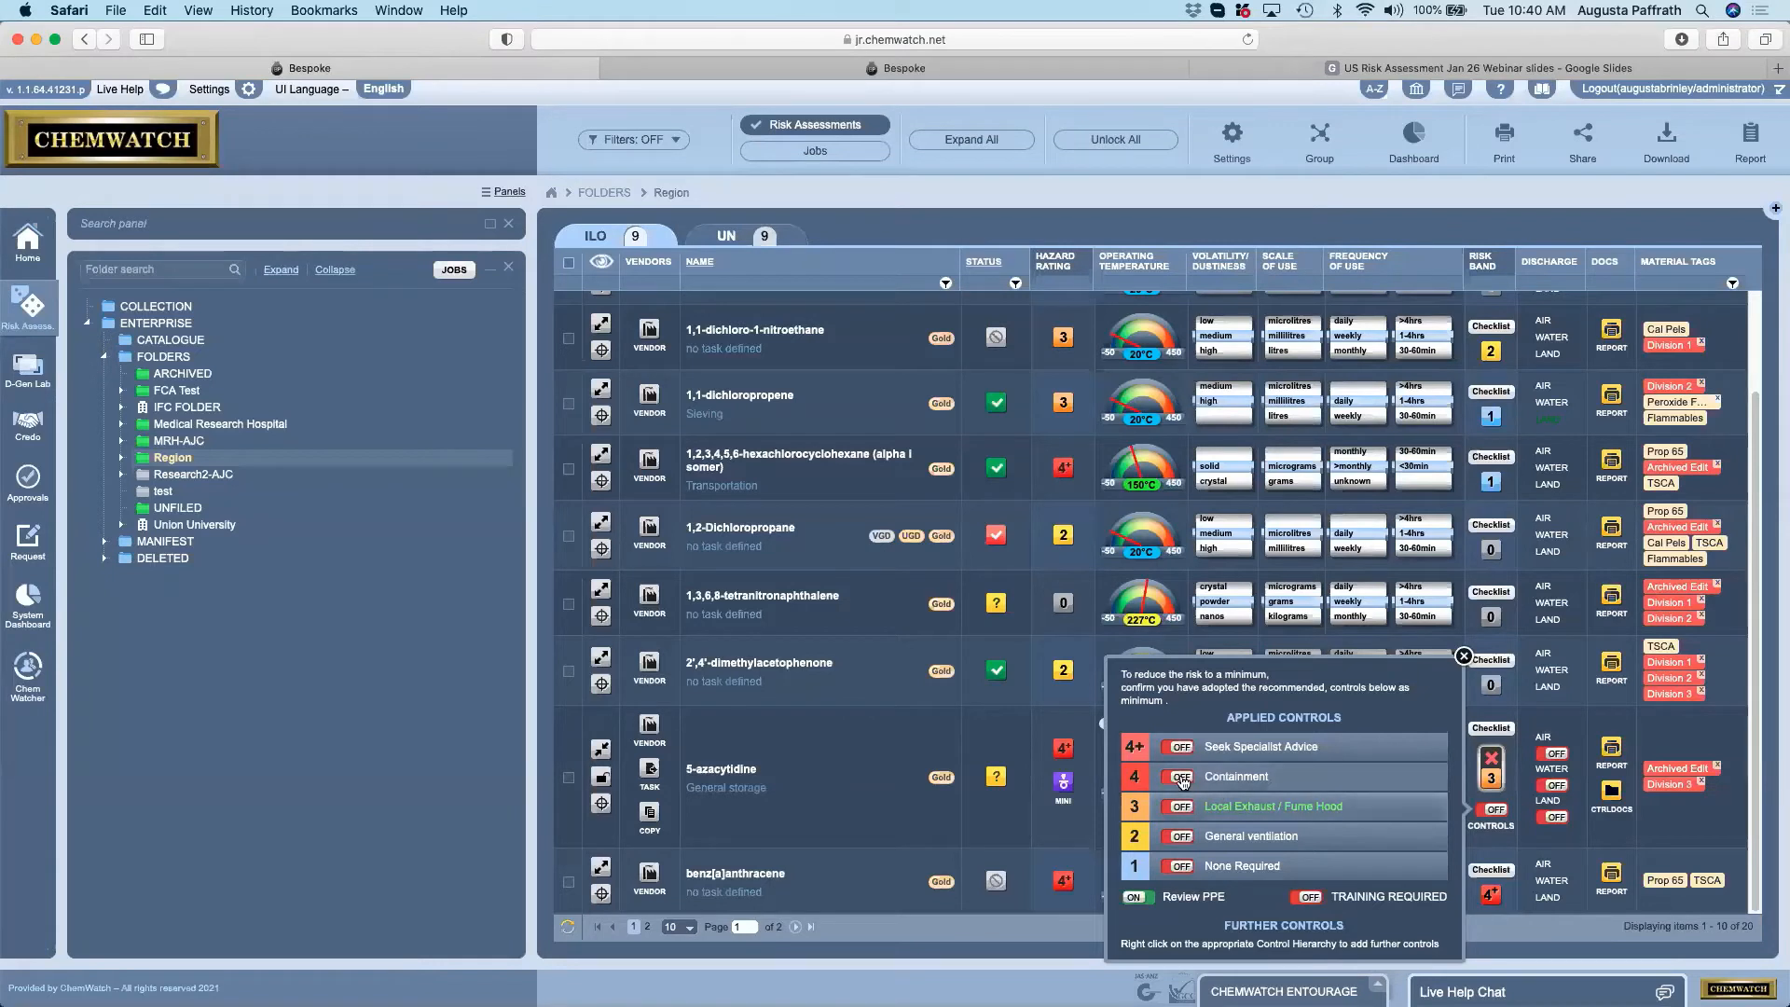
{"action": "left_click", "coordinate": [1181, 777]}
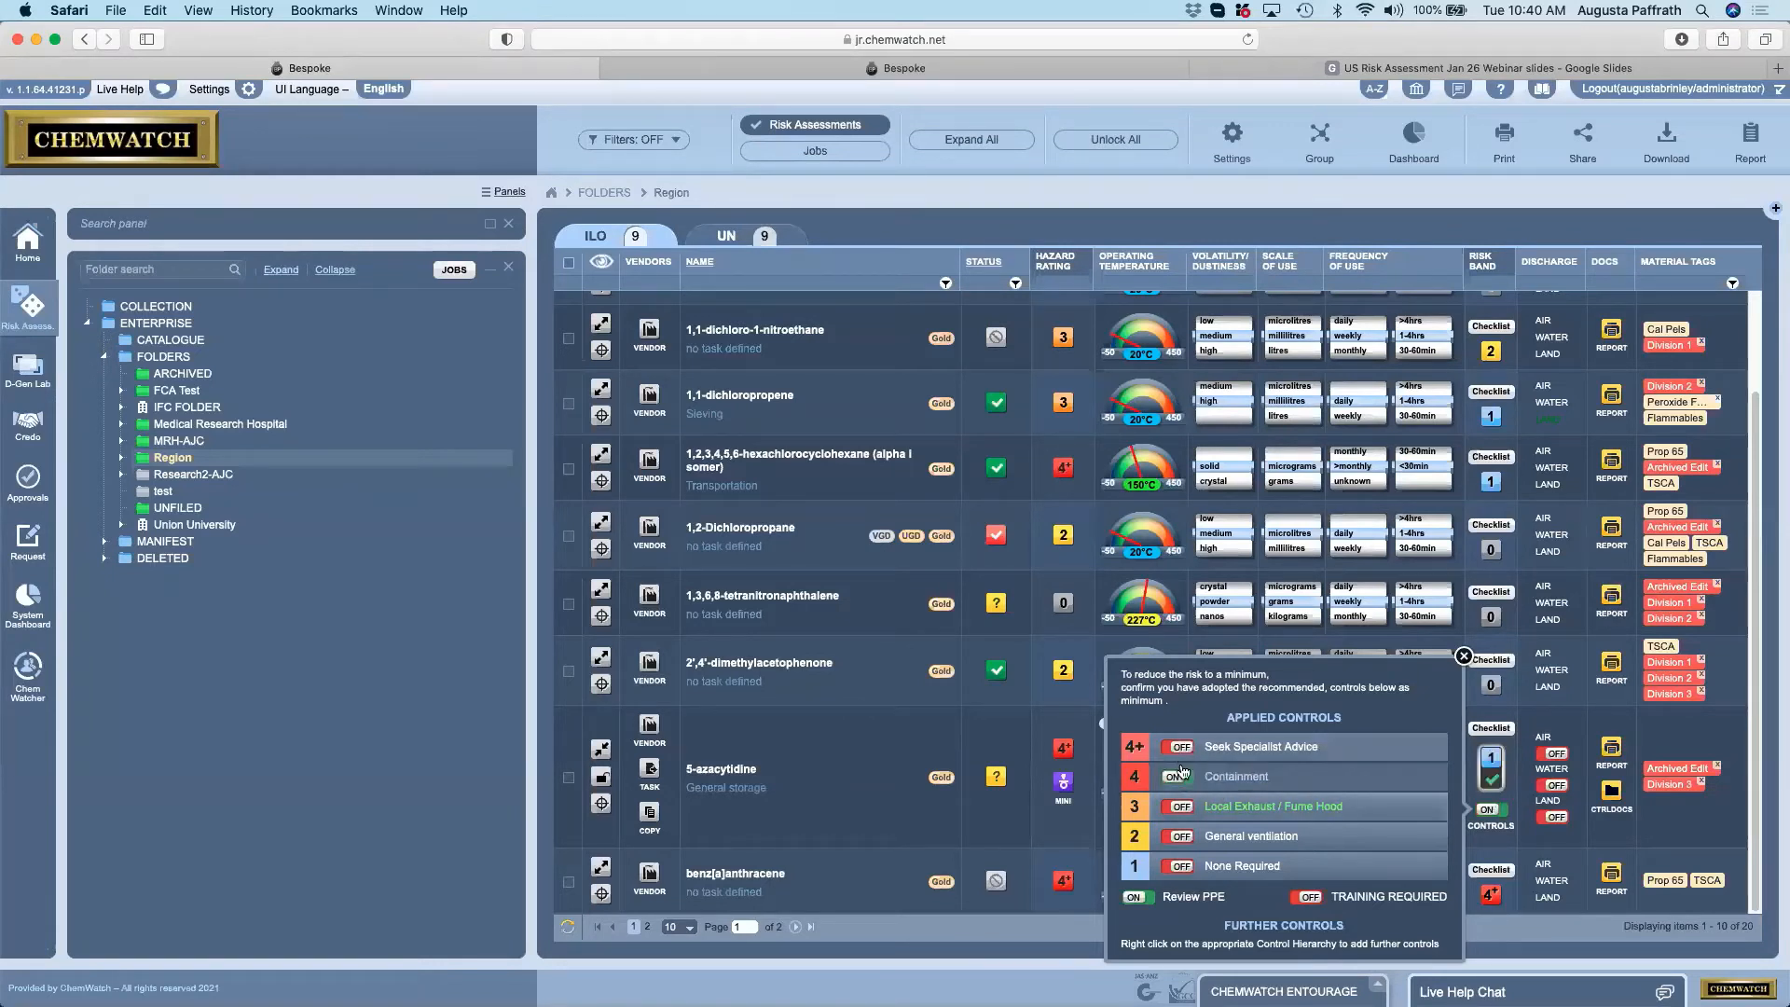
{"action": "left_click", "coordinate": [1182, 838]}
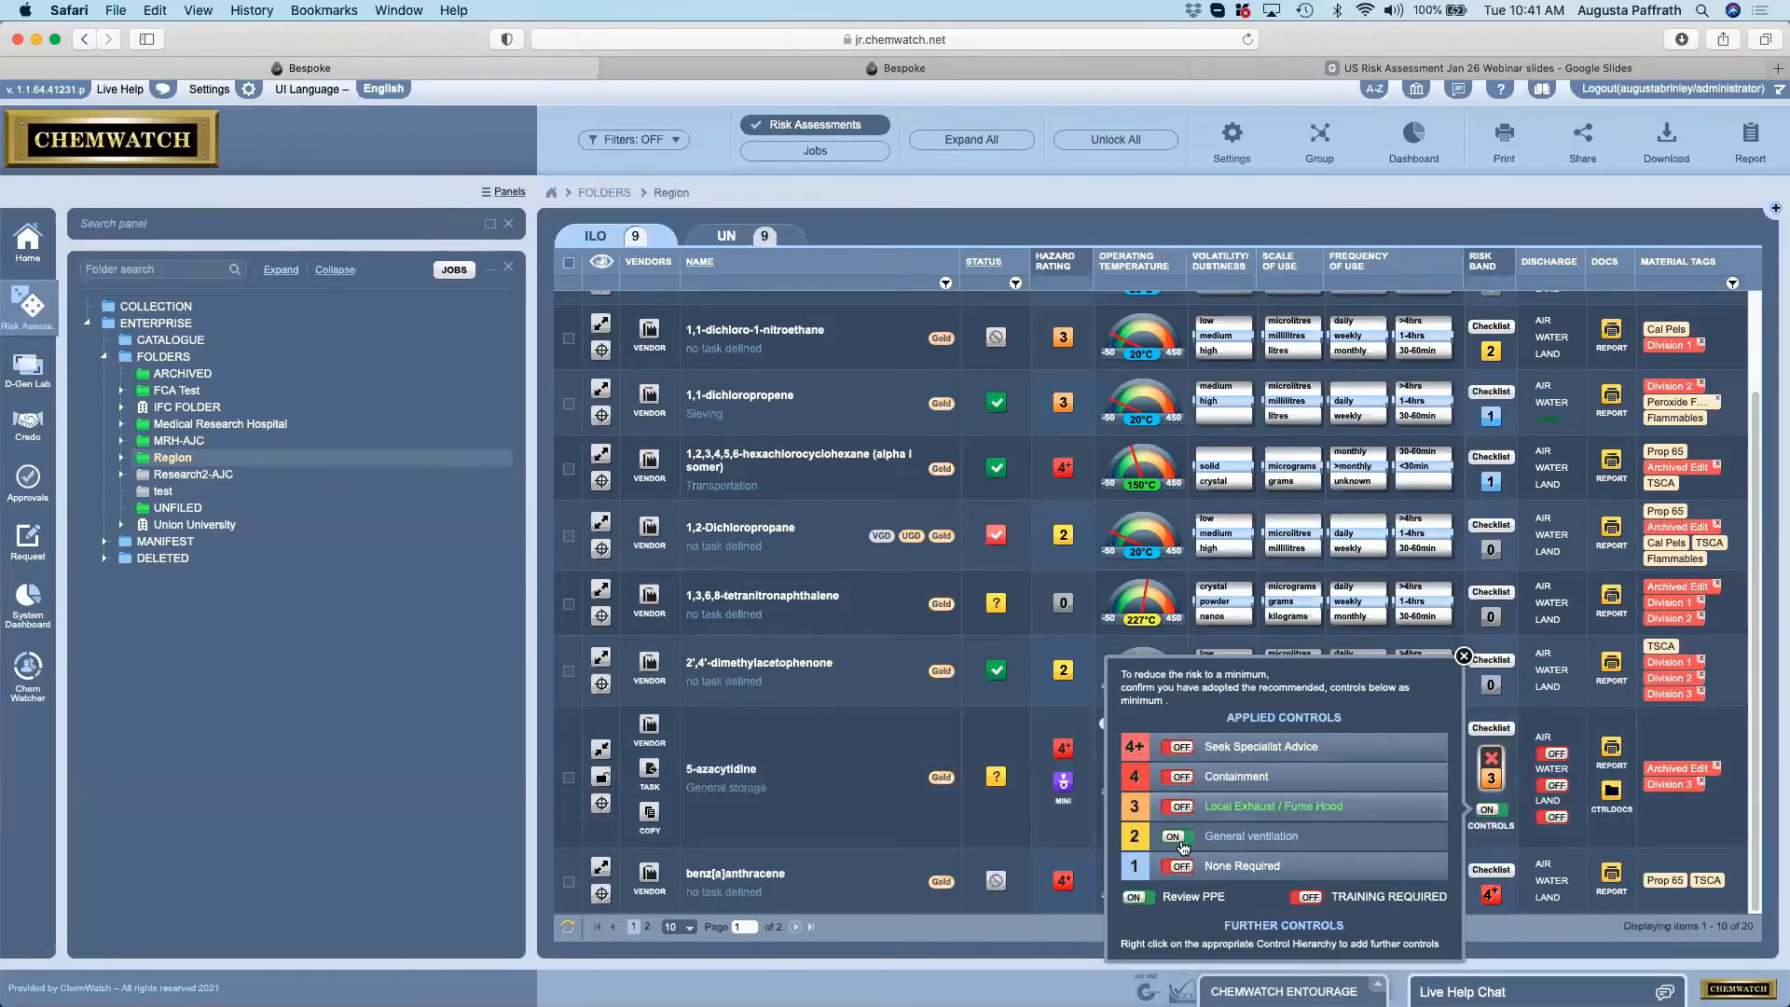
{"action": "left_click", "coordinate": [1174, 807]}
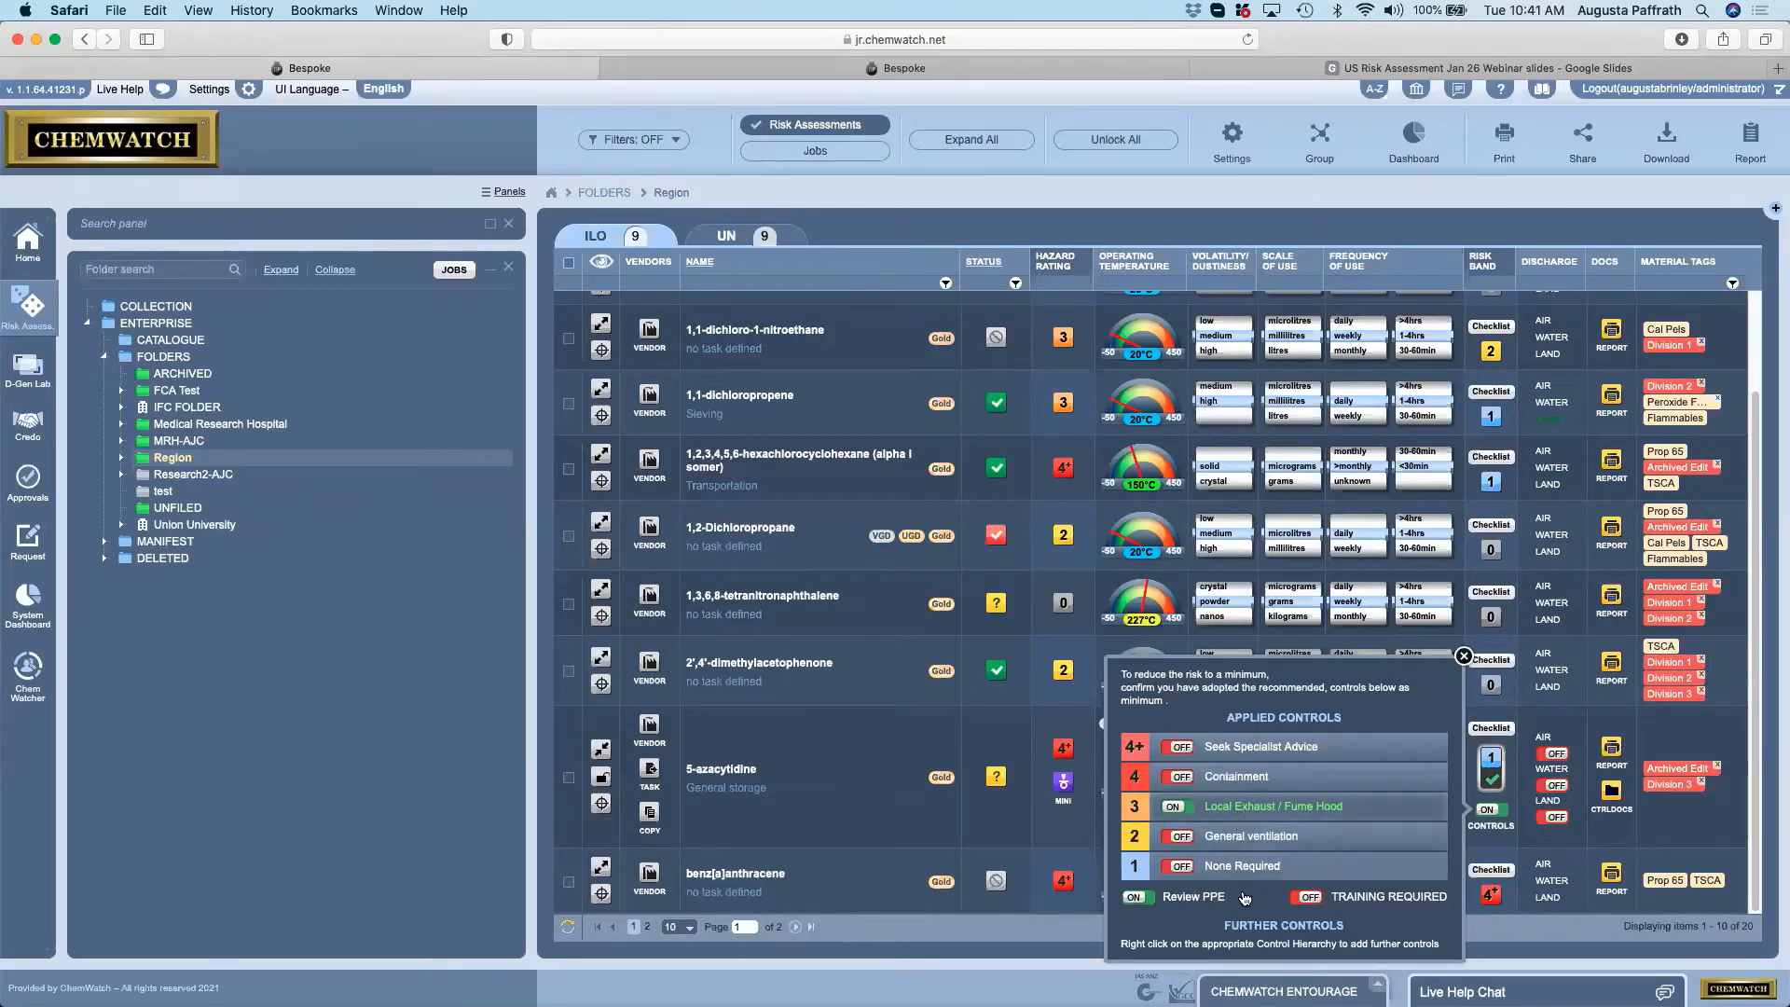
Mark training as required, submit the PPE review with the full-body suit switched off, and close the controls.
{"action": "left_click", "coordinate": [1309, 899]}
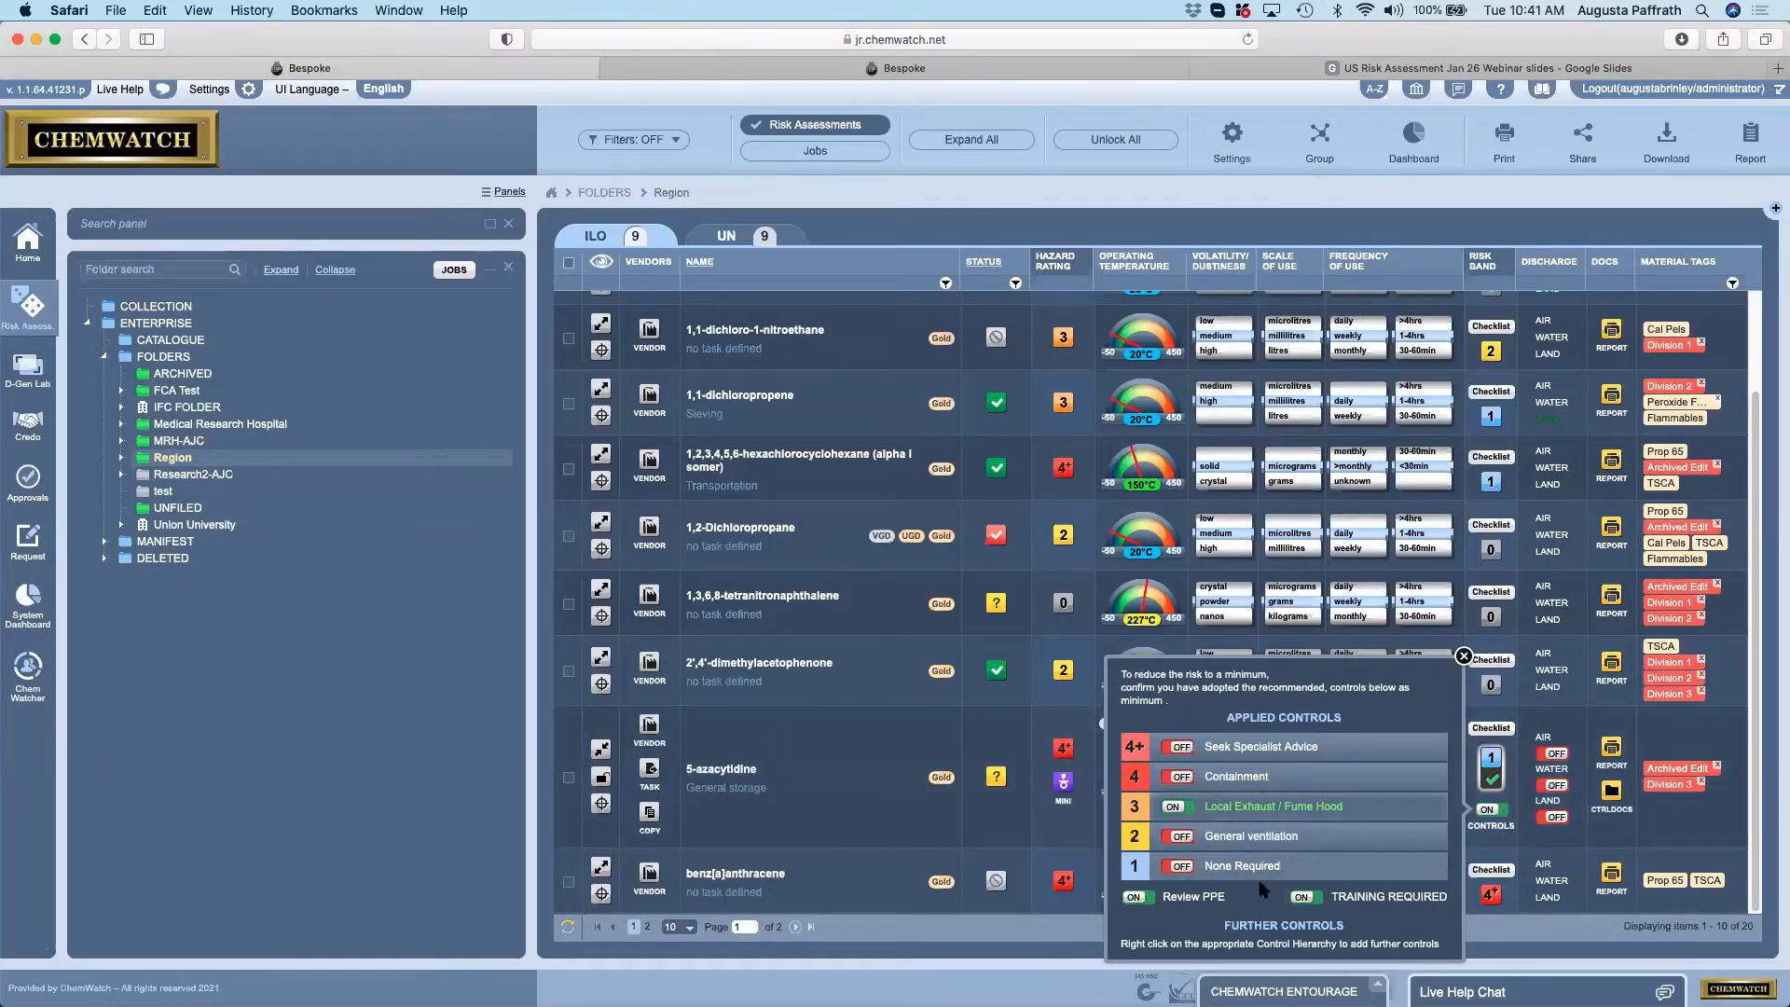
{"action": "left_click", "coordinate": [1135, 899]}
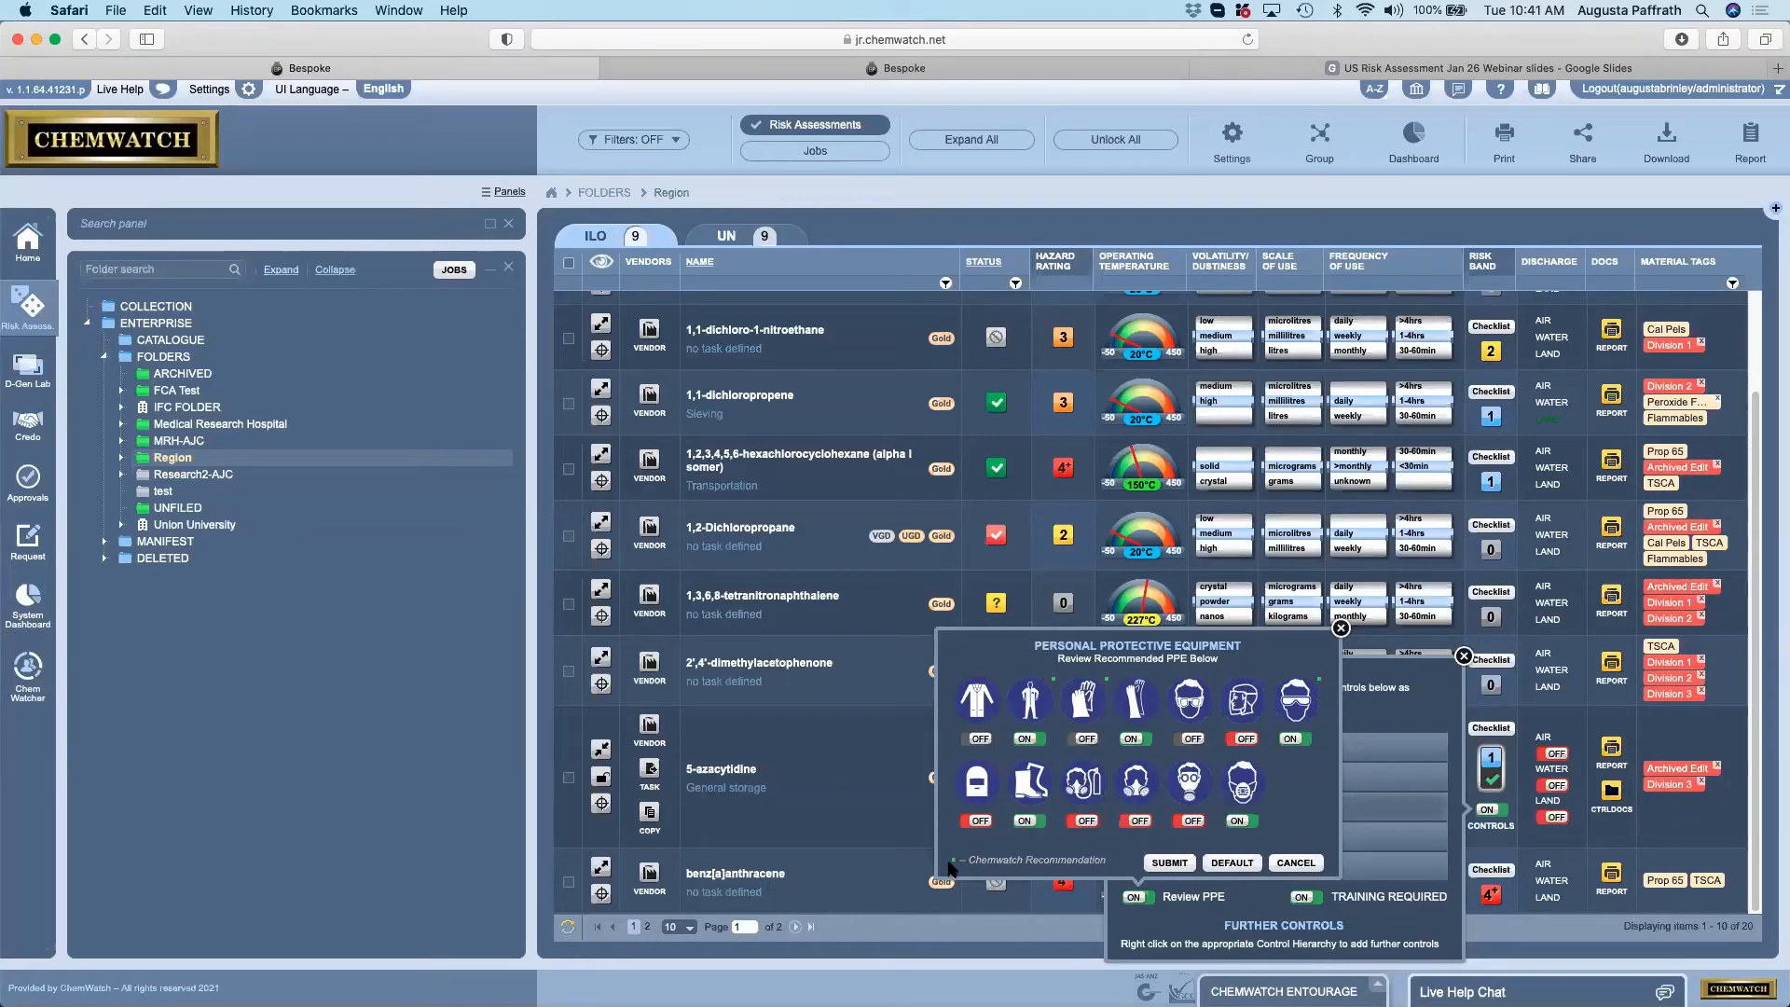
{"action": "left_click", "coordinate": [1041, 743]}
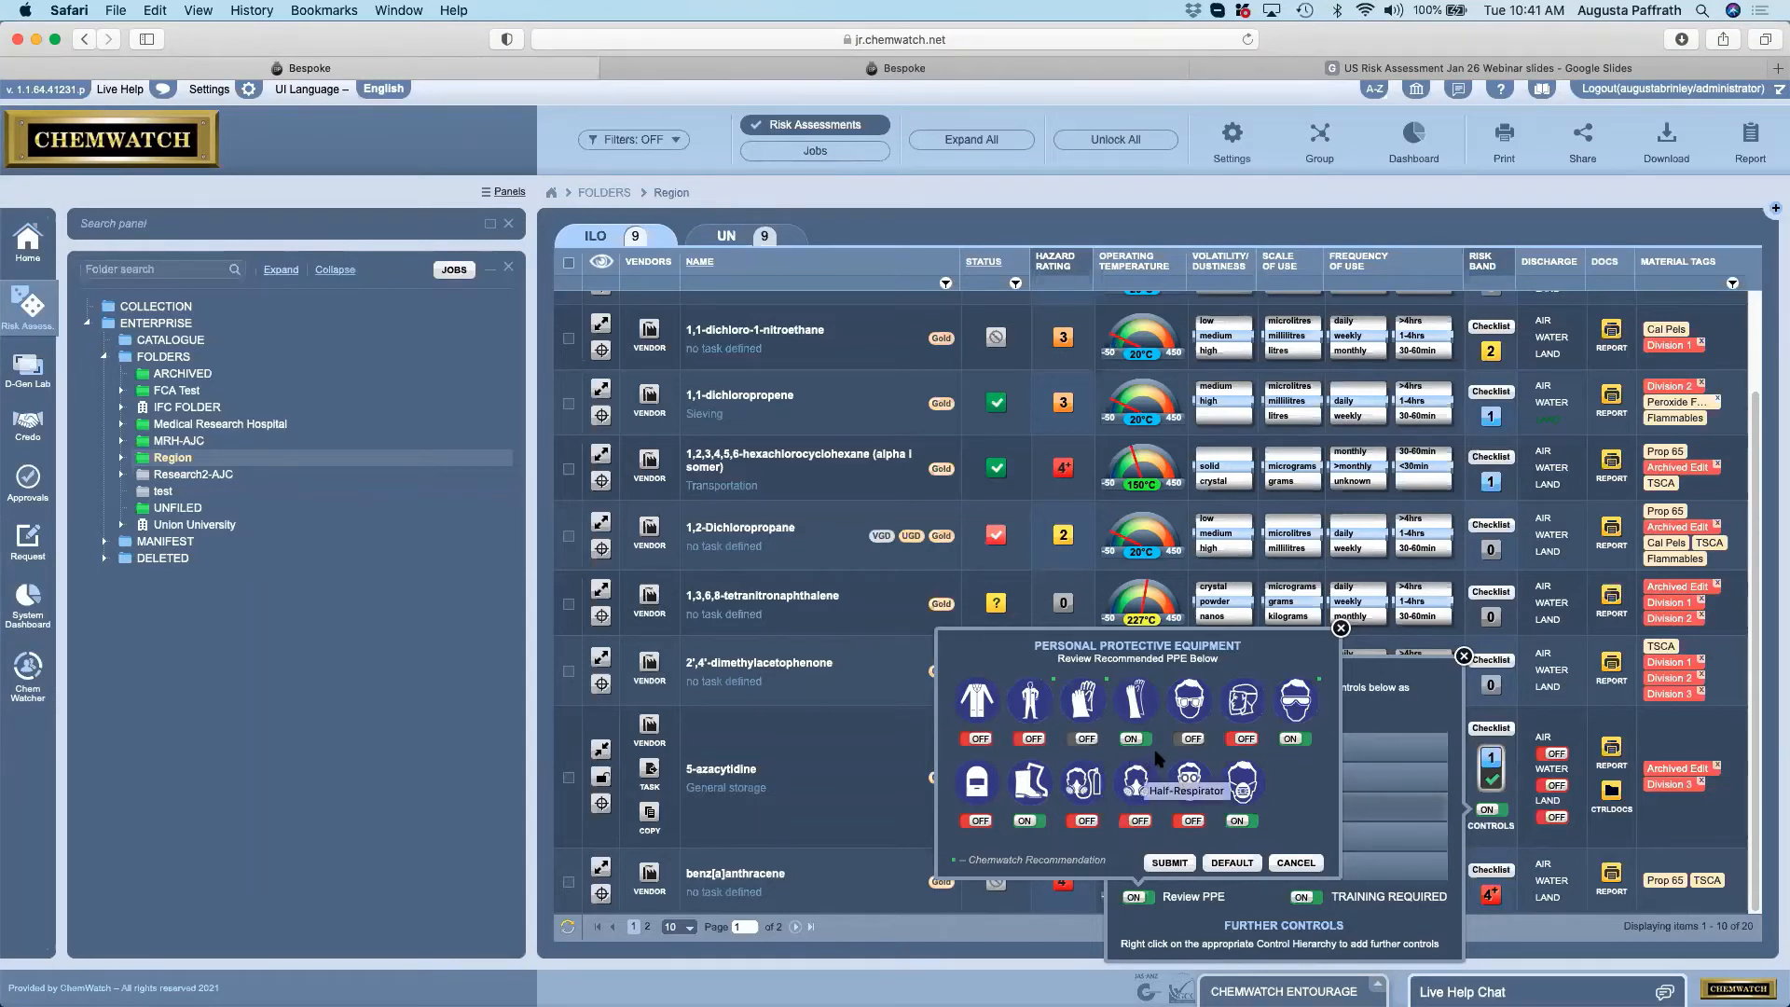
{"action": "left_click", "coordinate": [1172, 864]}
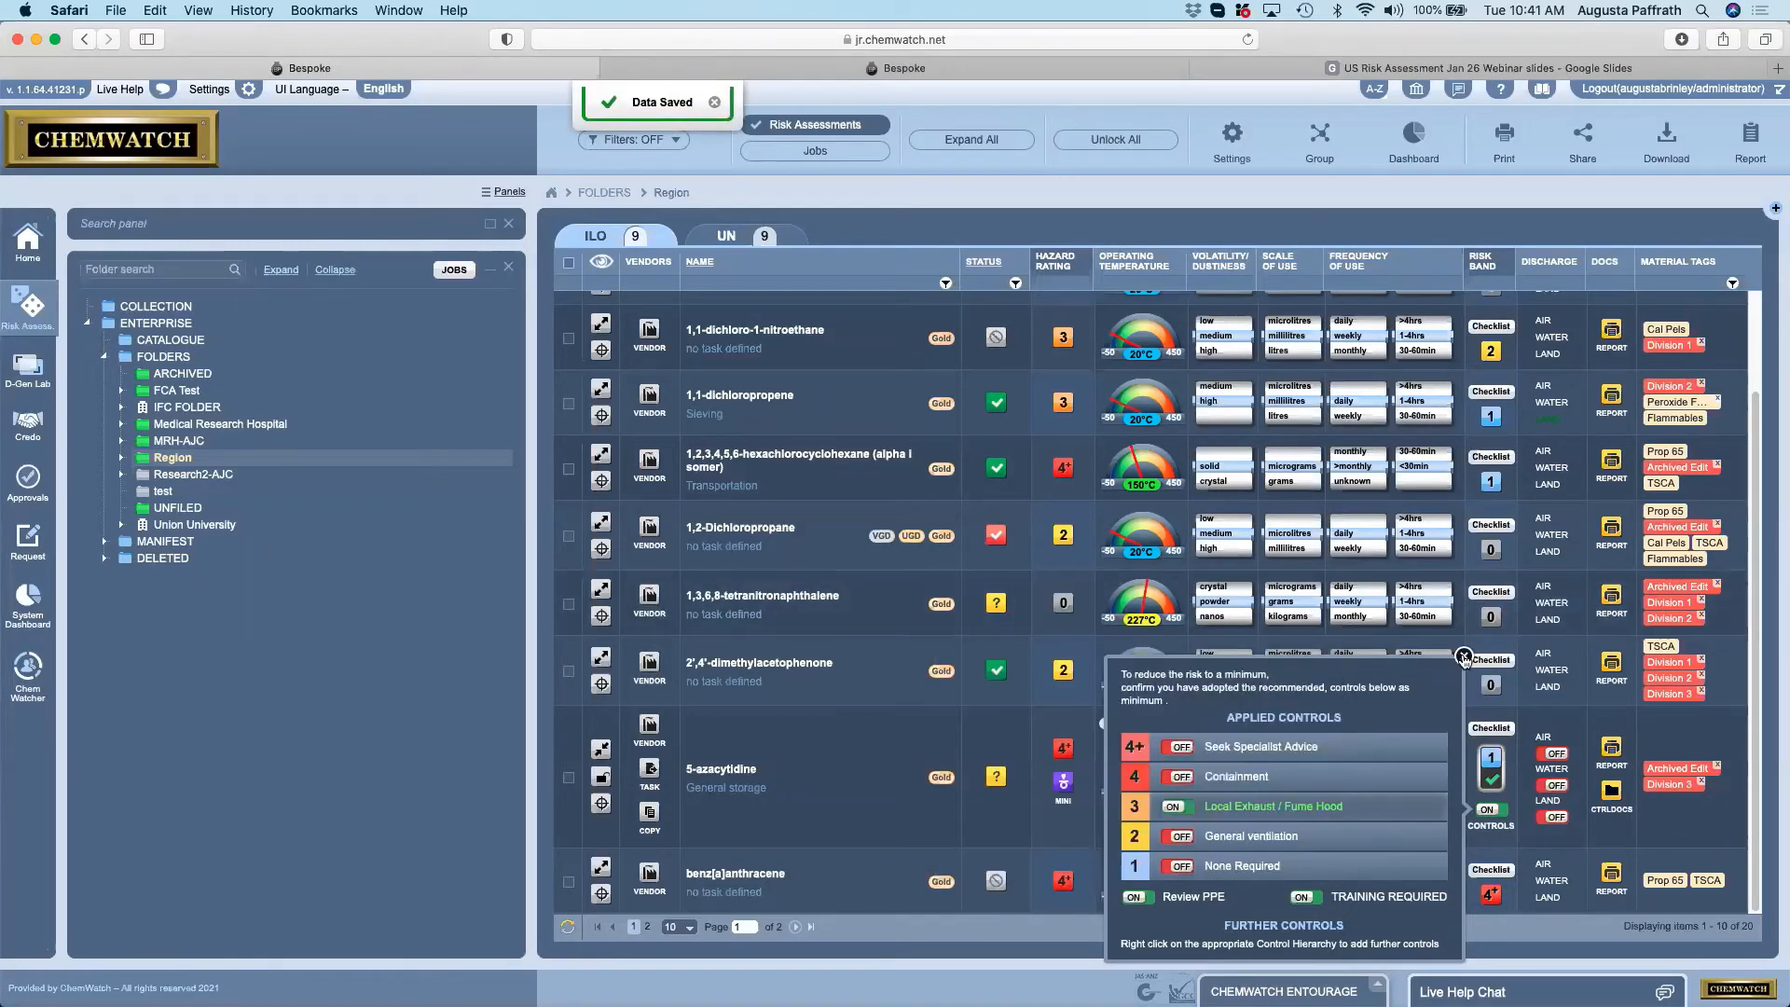
{"action": "left_click", "coordinate": [1463, 837]}
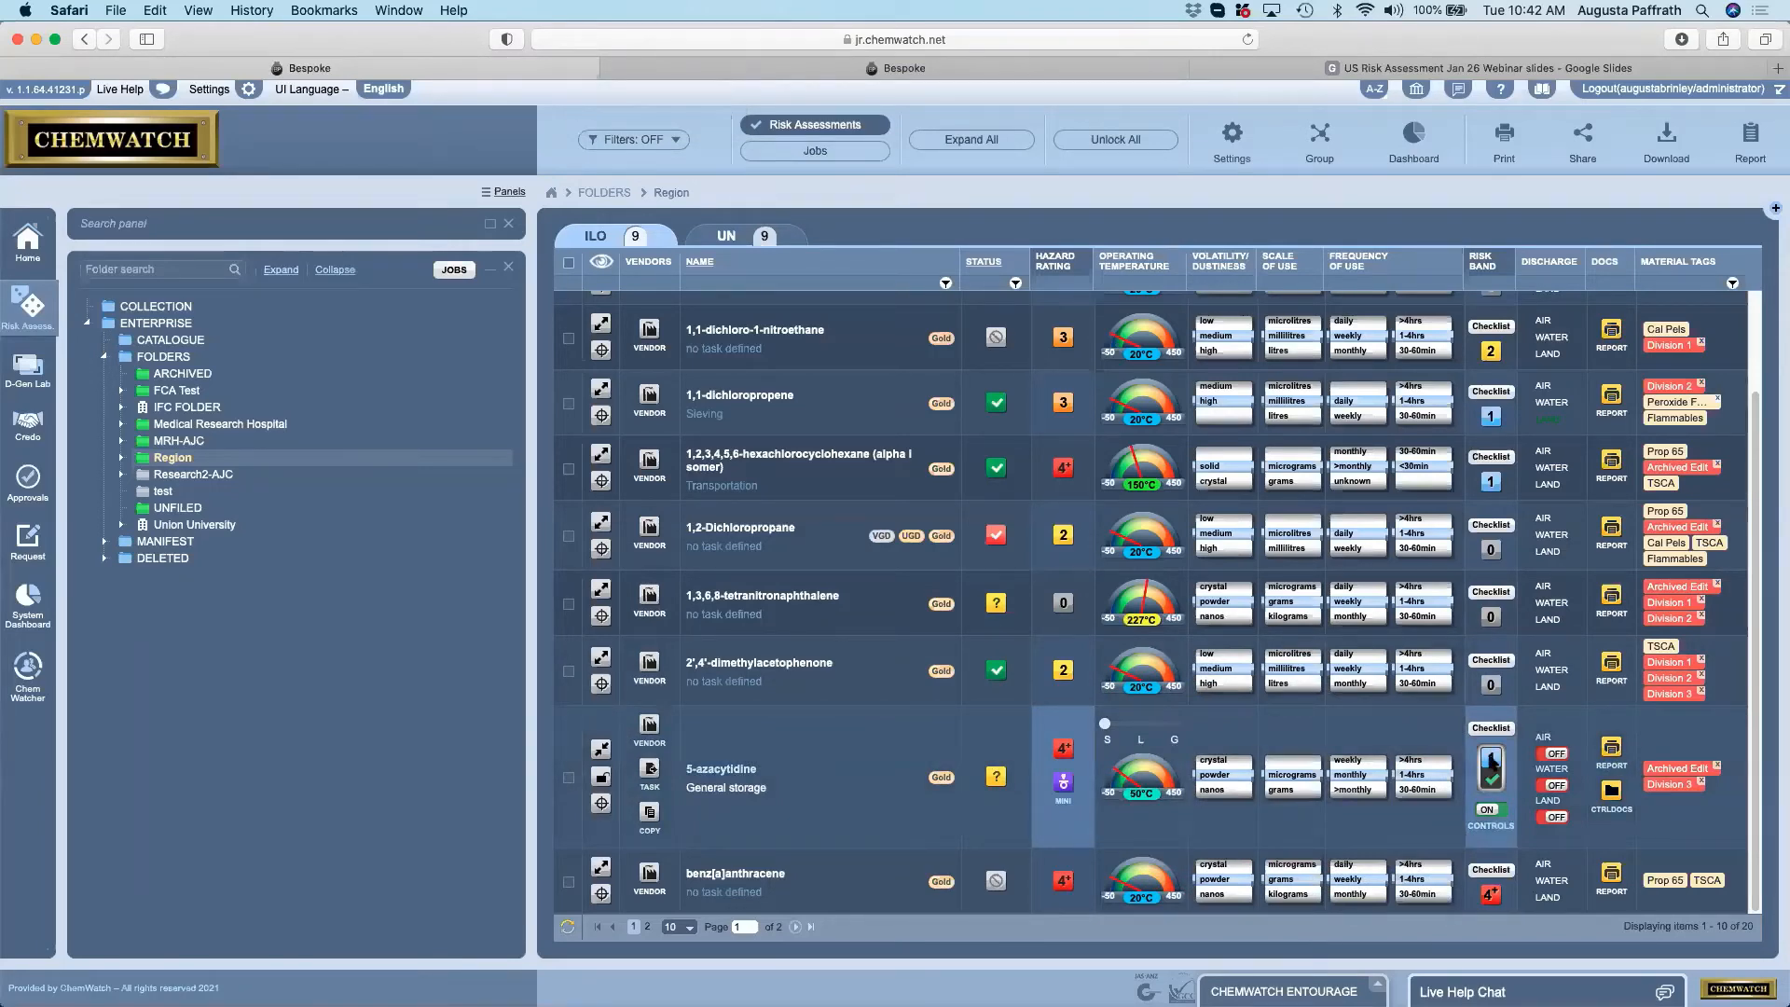
Tick the checklist item on signs of equipment damage and wear, and save the 5-azacytidine assessment with its data copied to other modes.
{"action": "left_click", "coordinate": [1491, 729]}
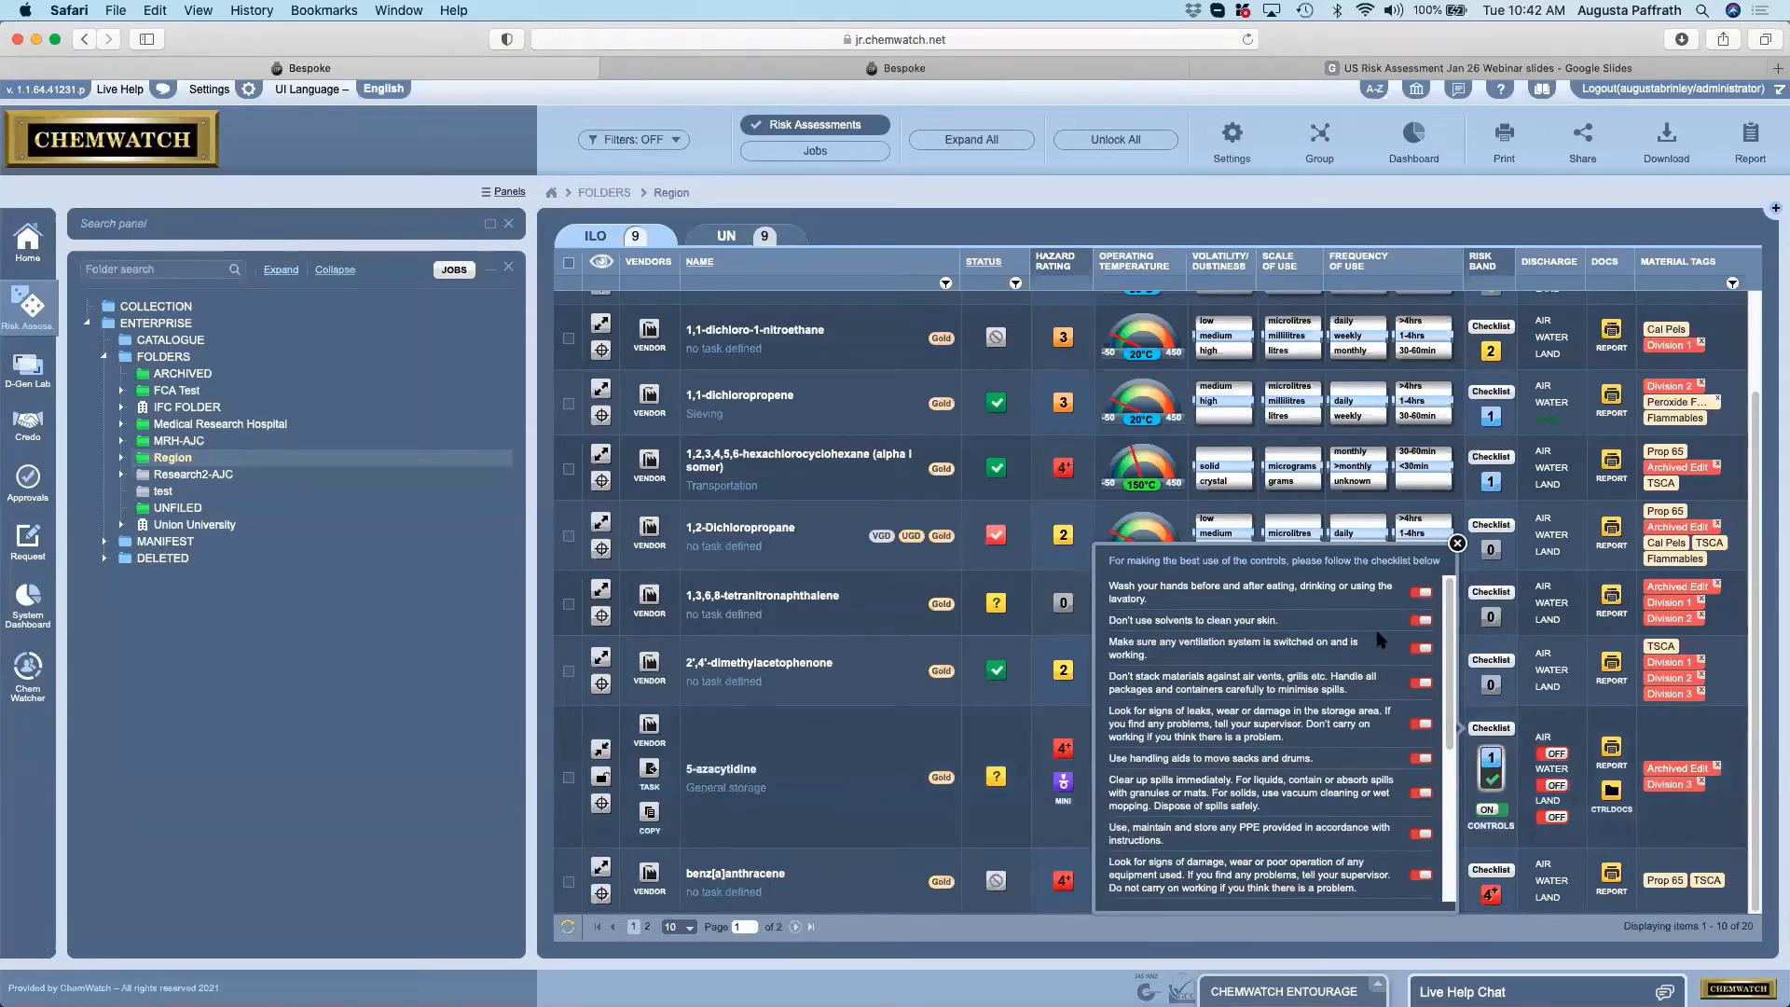
{"action": "scroll", "coordinate": [1381, 639], "scroll_direction": "down", "scroll_amount": 5}
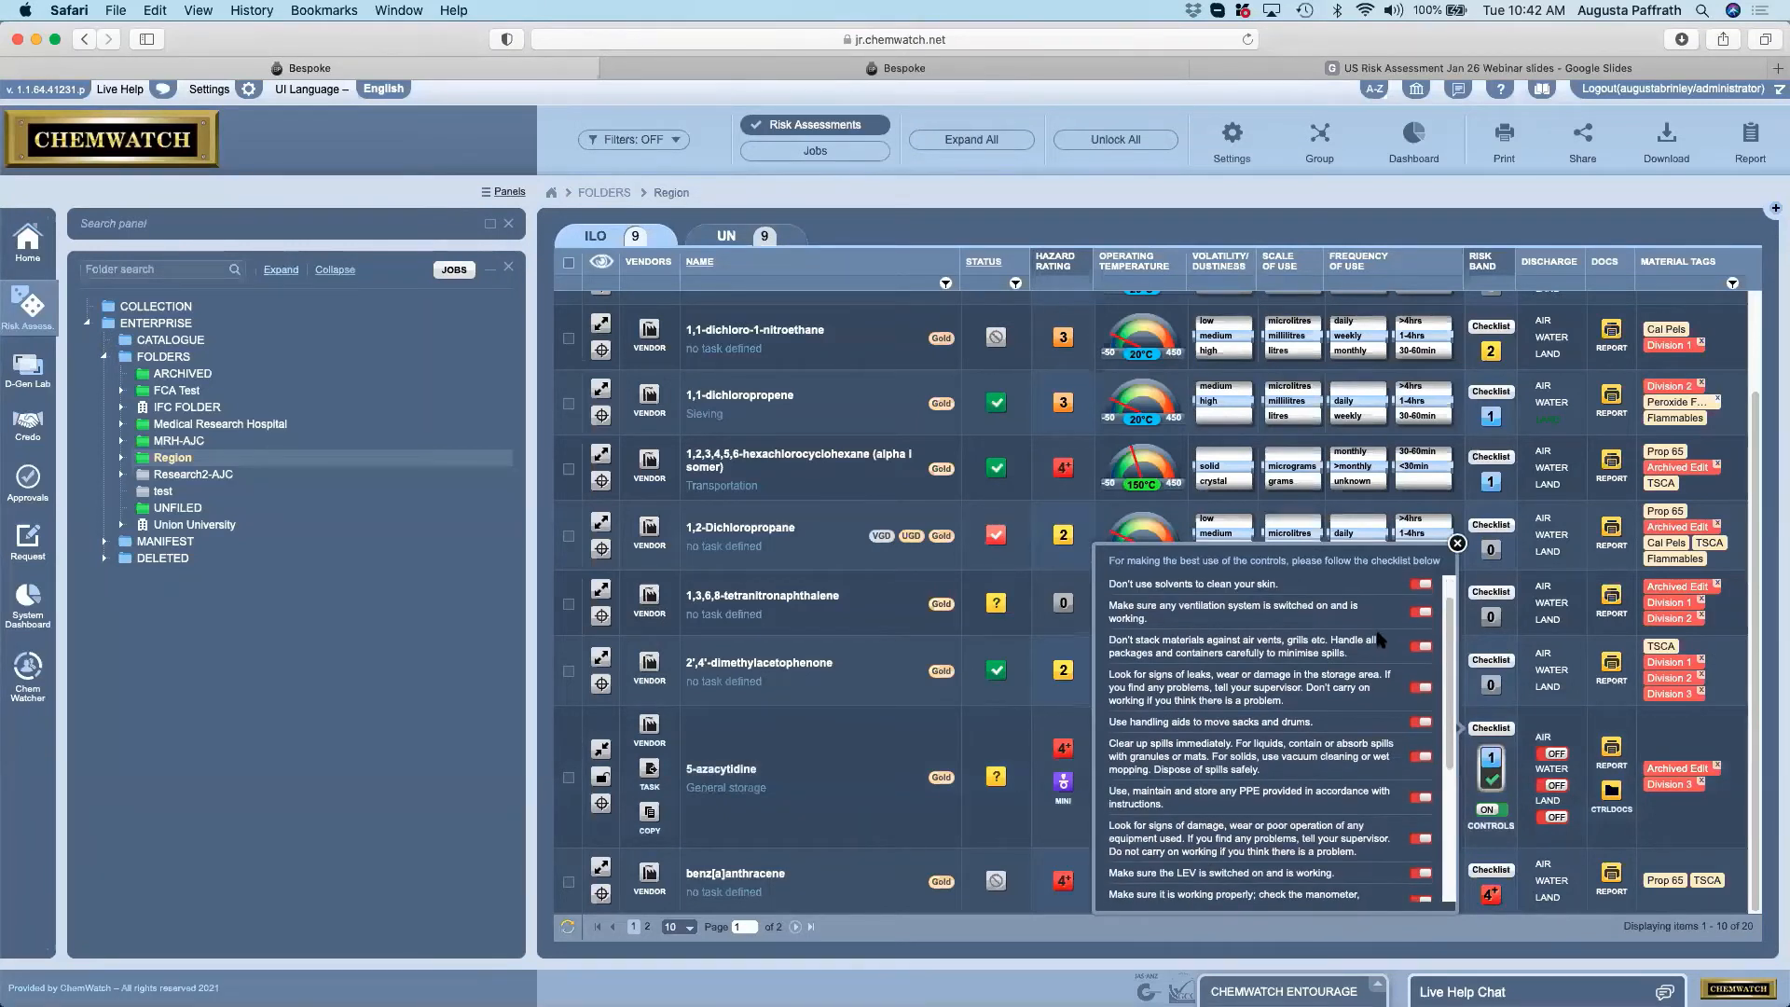
{"action": "scroll", "coordinate": [1378, 635], "scroll_direction": "down", "scroll_amount": 2}
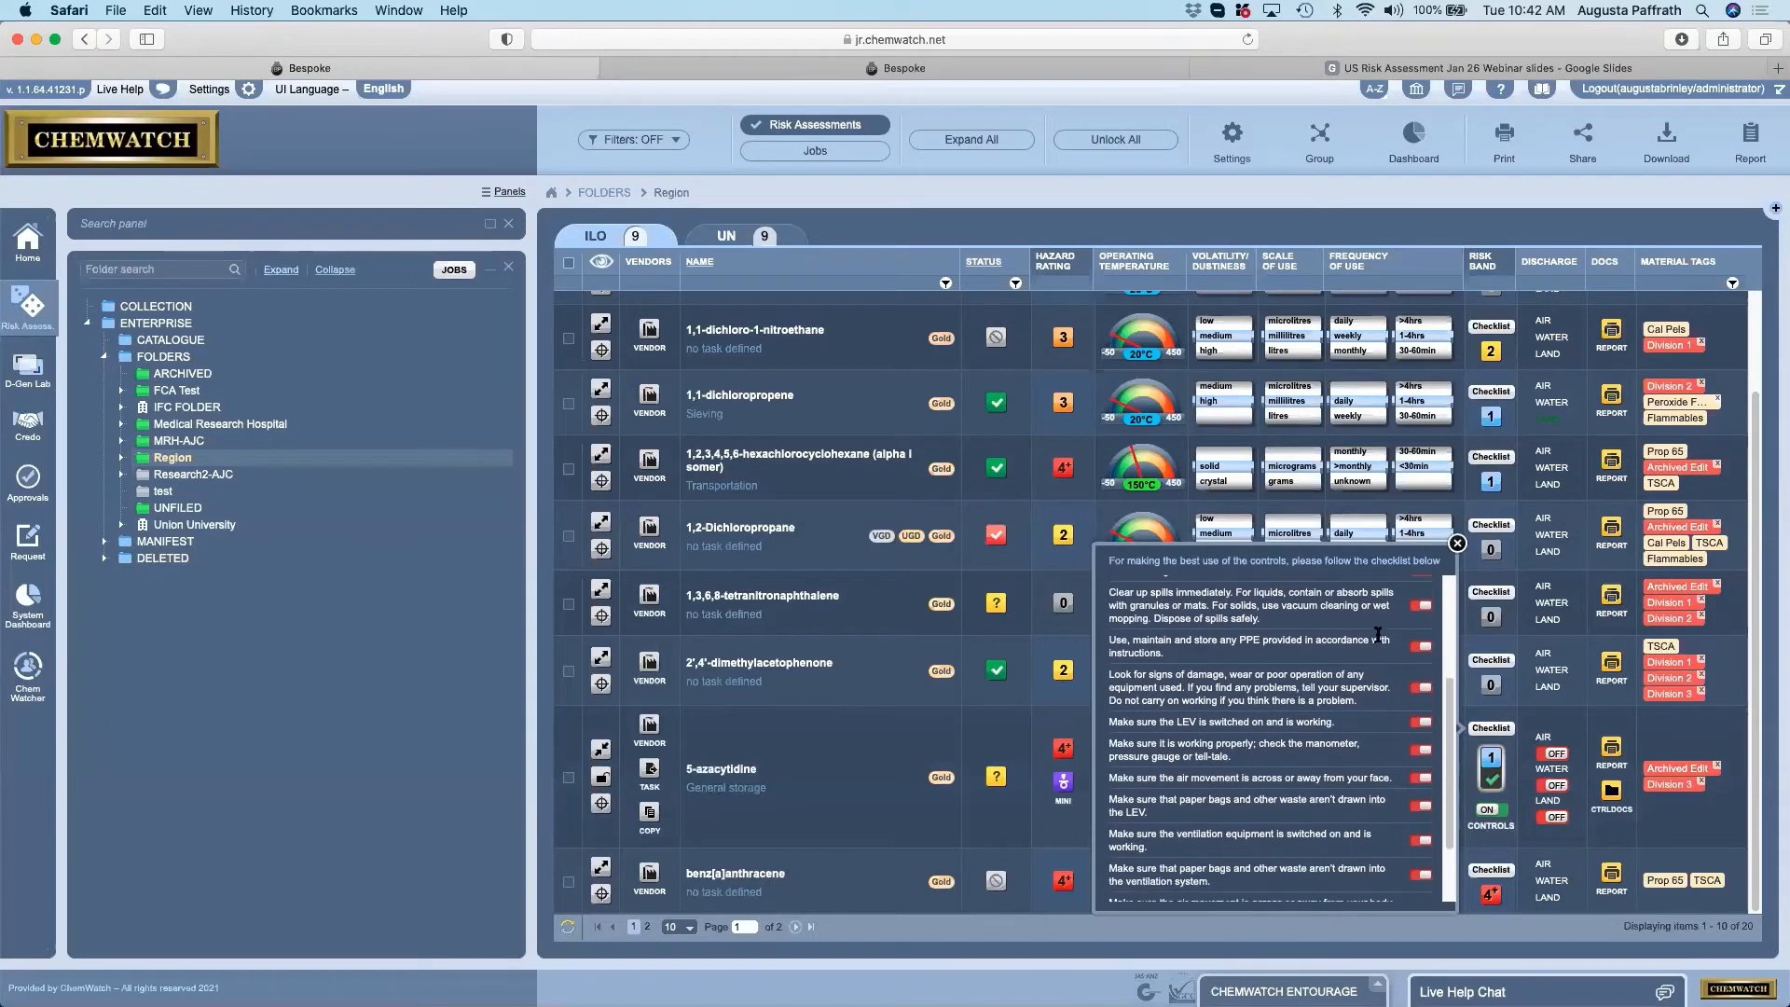
{"action": "left_click", "coordinate": [1423, 689]}
{"action": "scroll", "coordinate": [1270, 741], "scroll_direction": "down", "scroll_amount": 4}
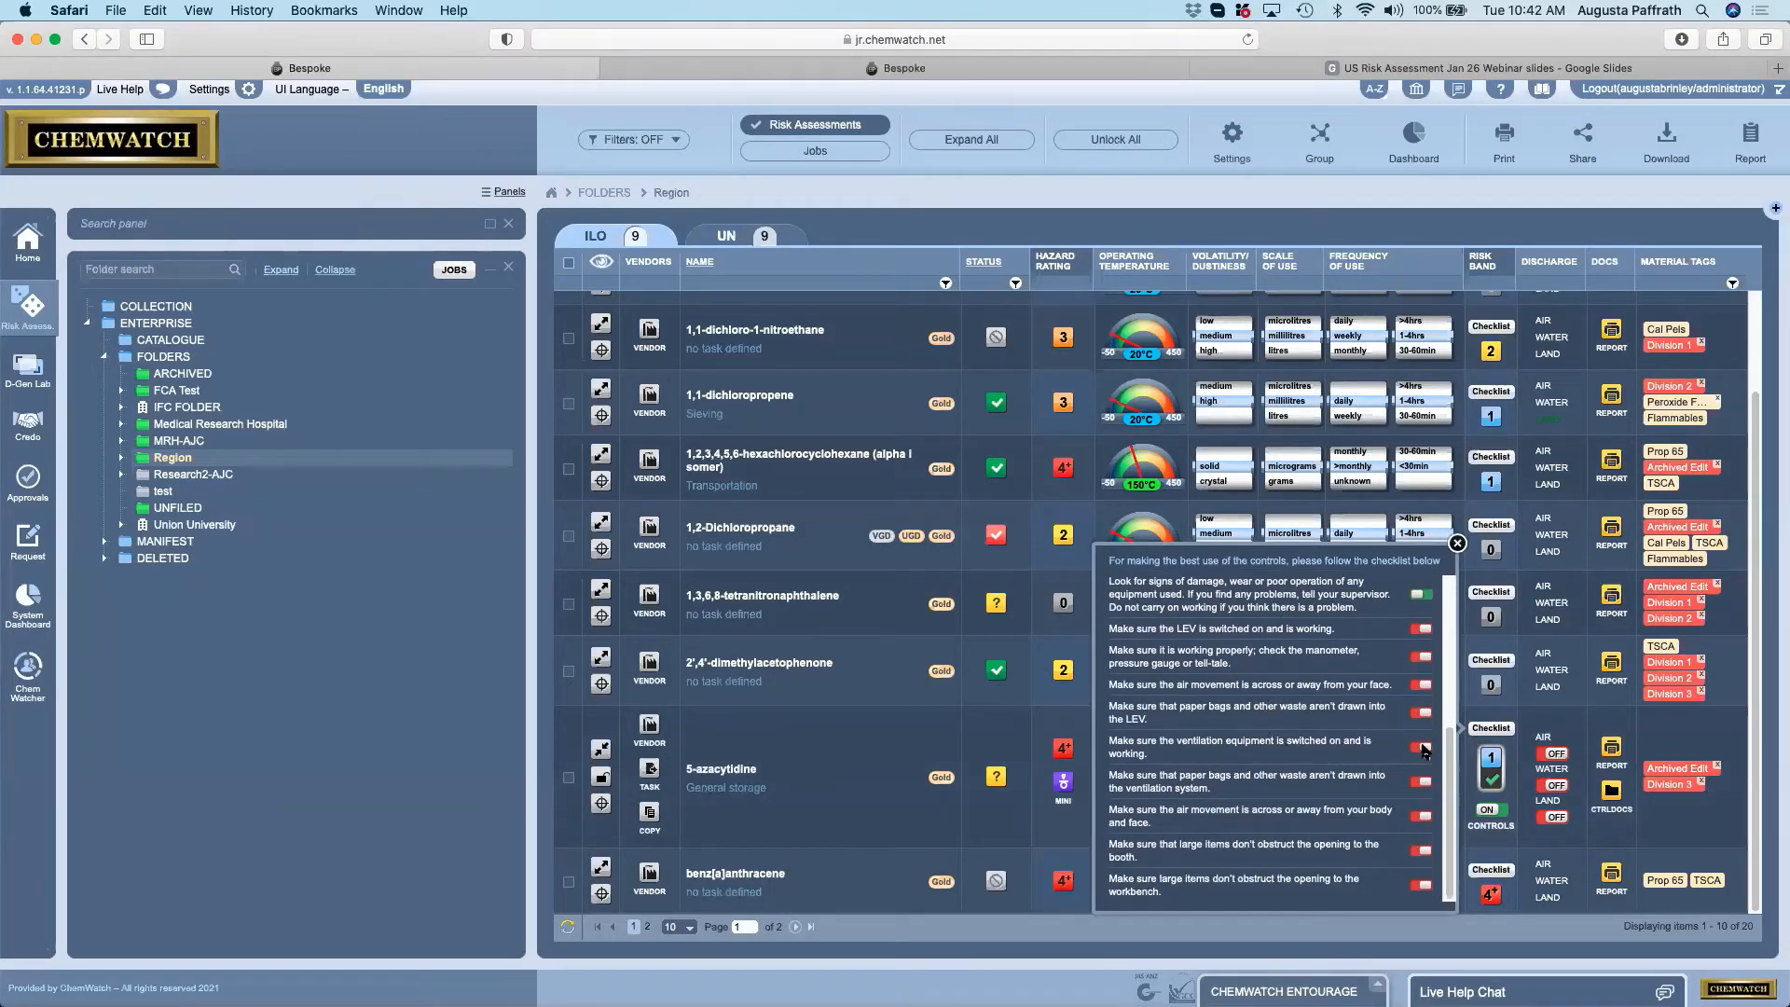
{"action": "left_click", "coordinate": [1457, 543]}
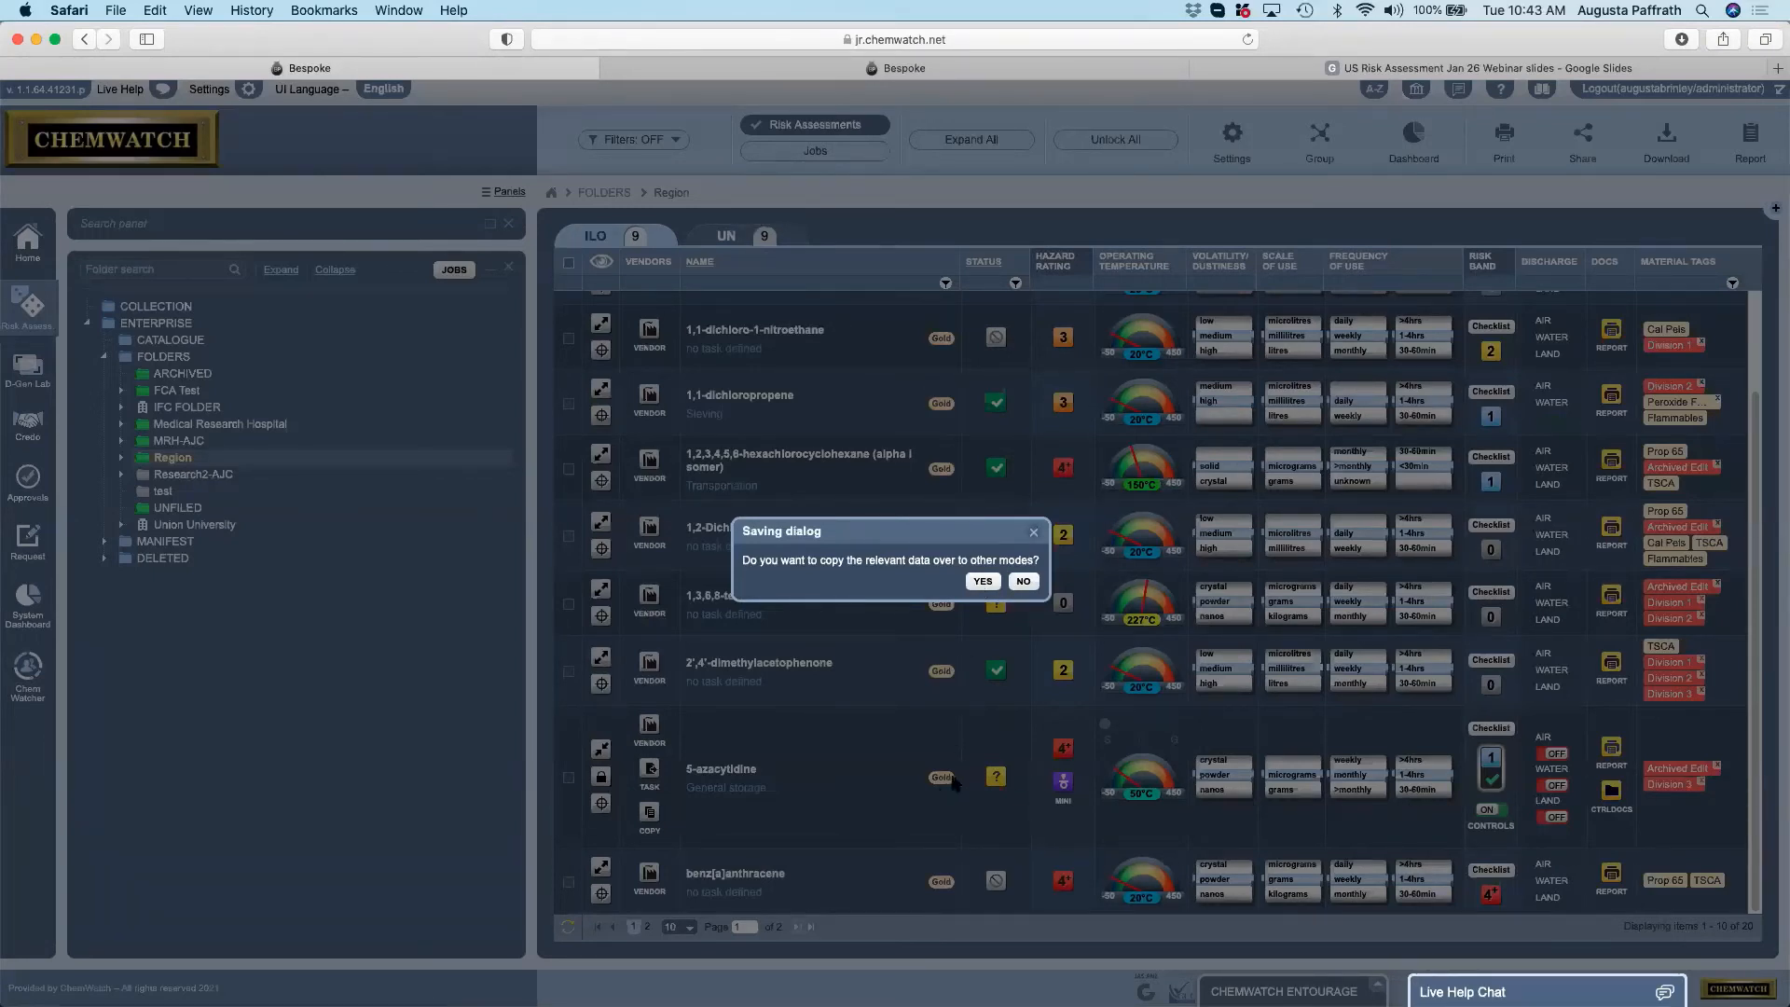
{"action": "left_click", "coordinate": [982, 582]}
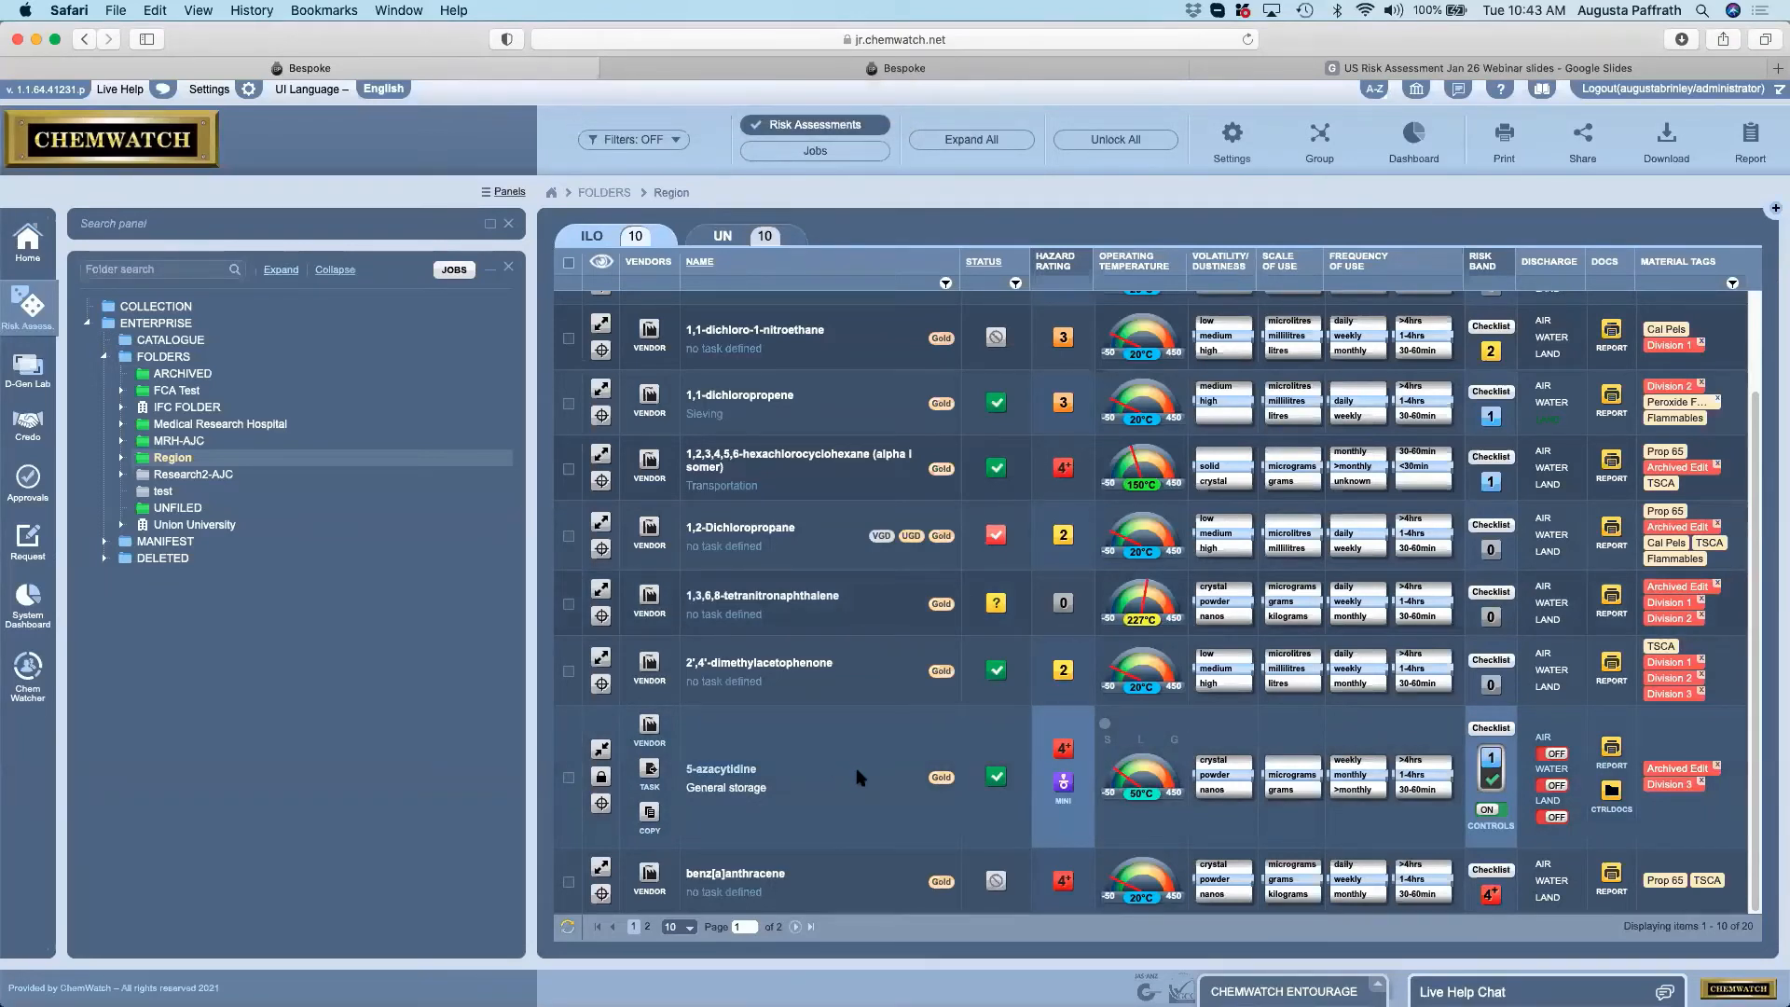
Open the 5-azacytidine risk assessment report, switch it to English, and review its hazard ratings, PPE and precautionary statements.
{"action": "left_click", "coordinate": [1611, 748]}
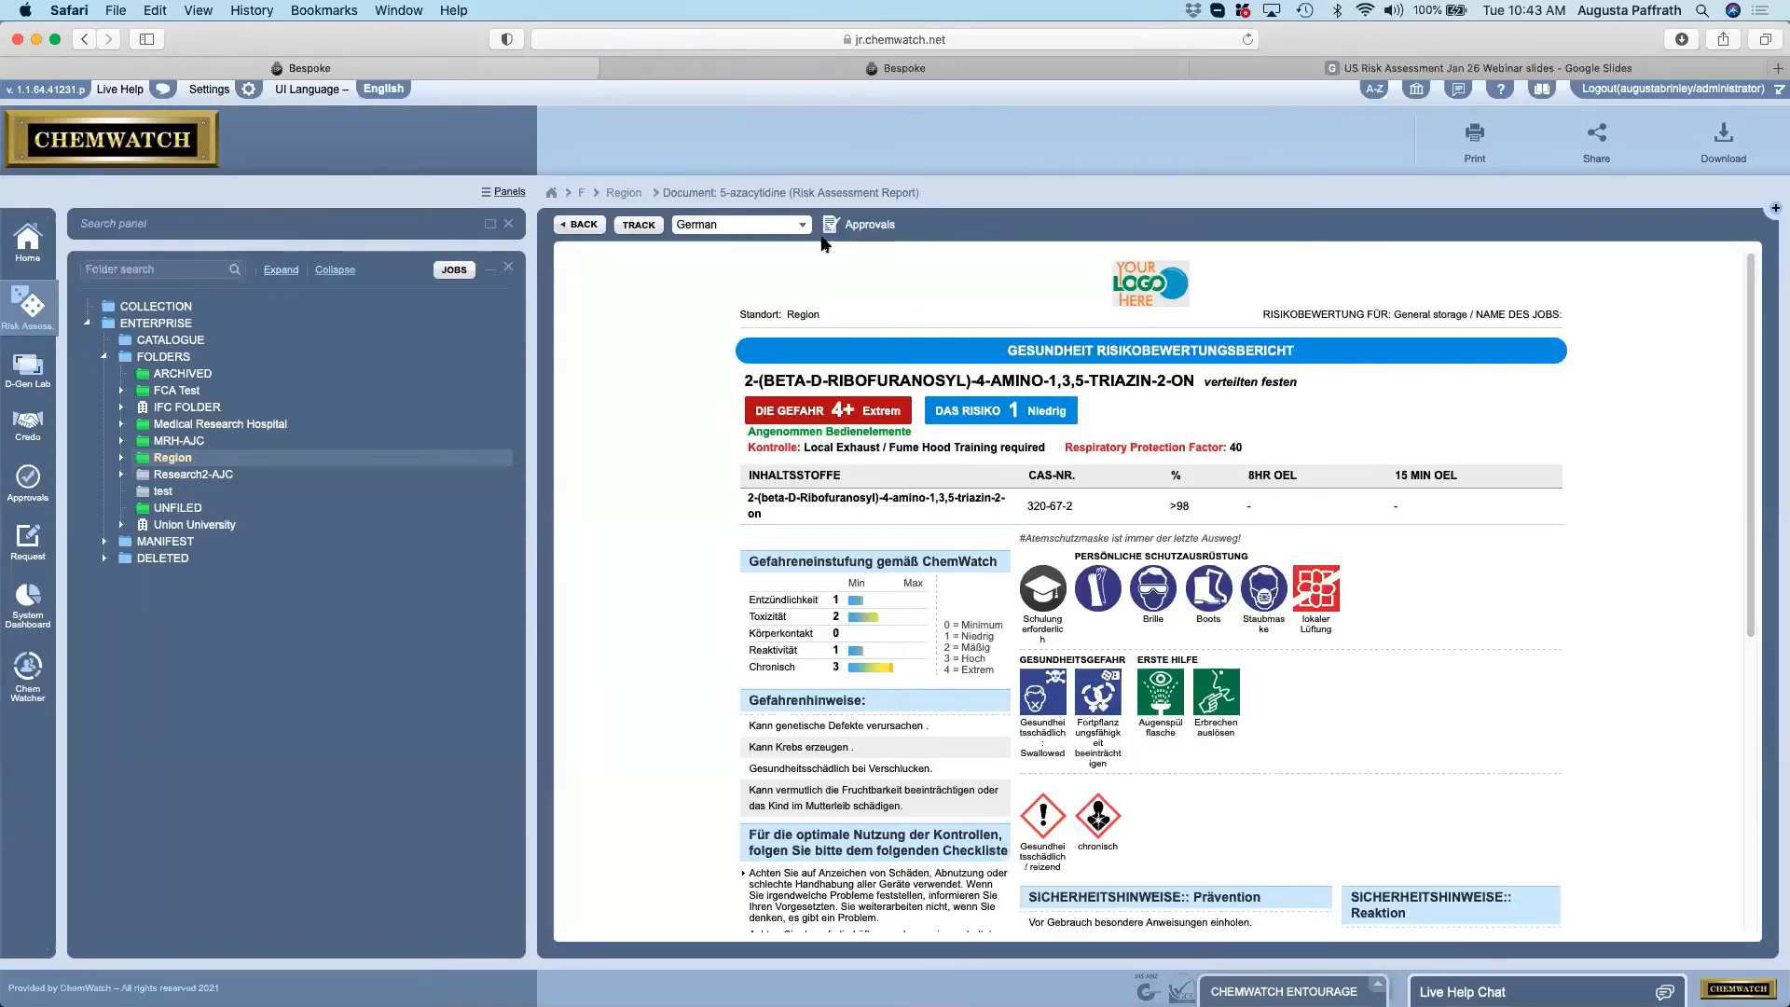
{"action": "left_click", "coordinate": [757, 226]}
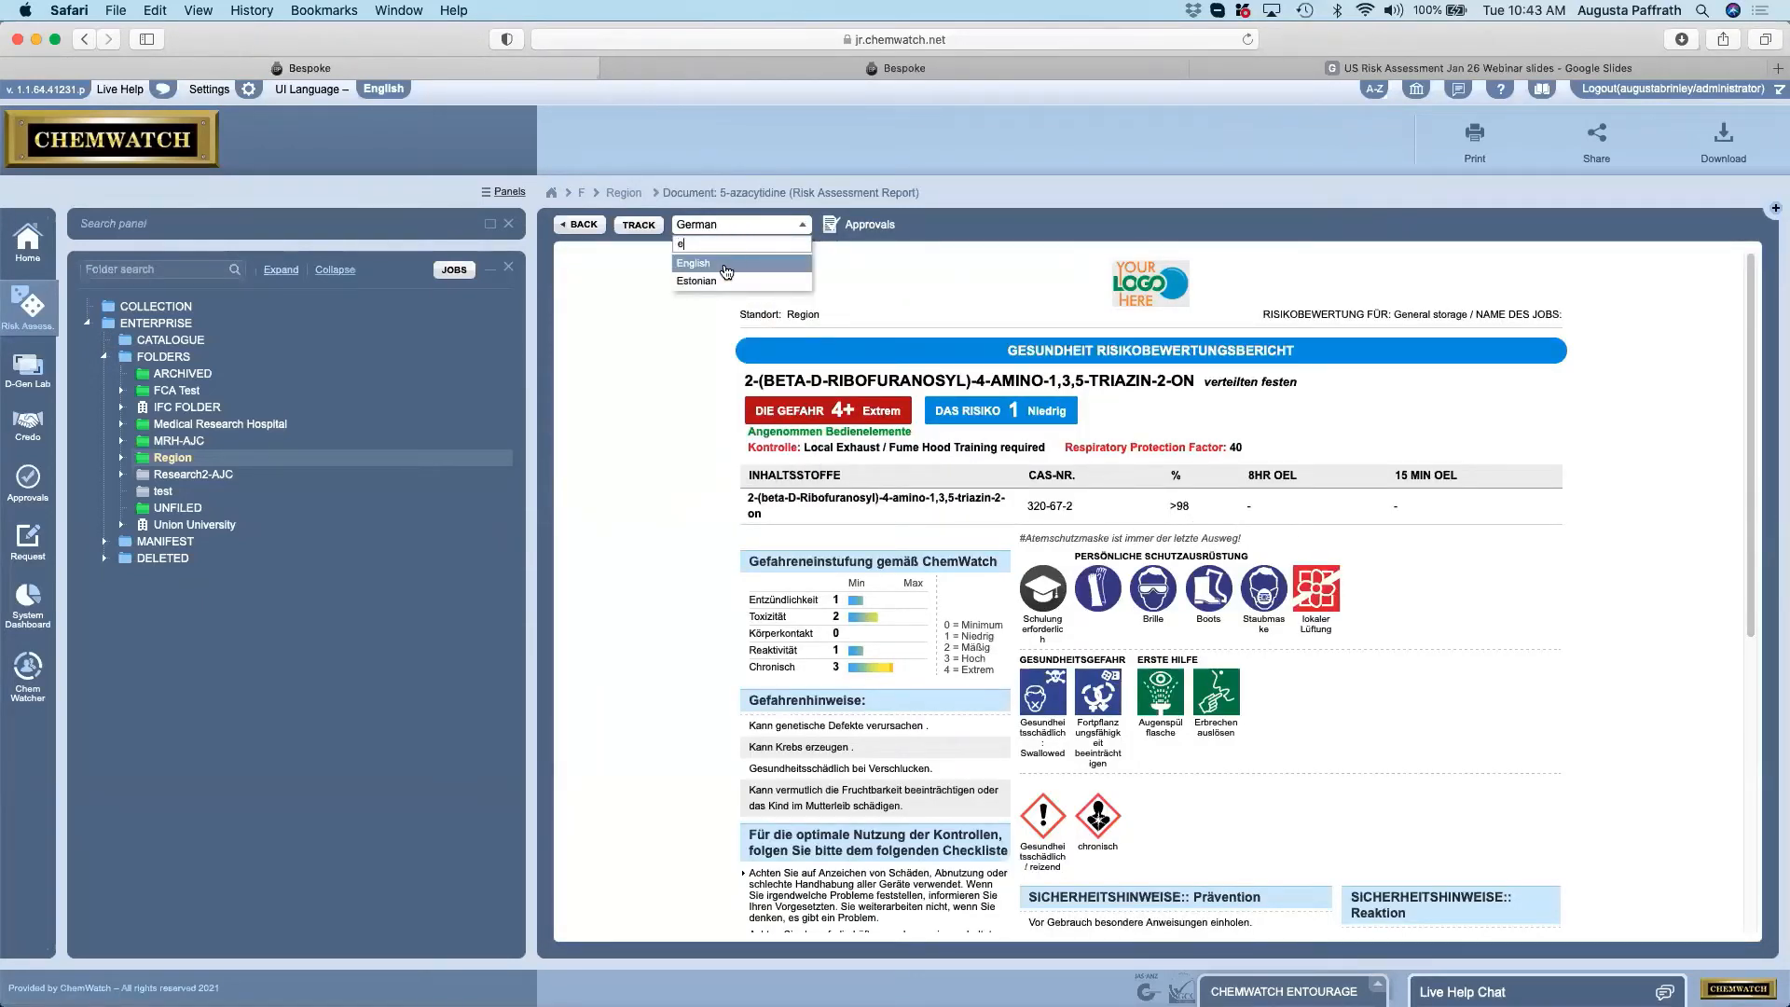
{"action": "key", "text": "Return"}
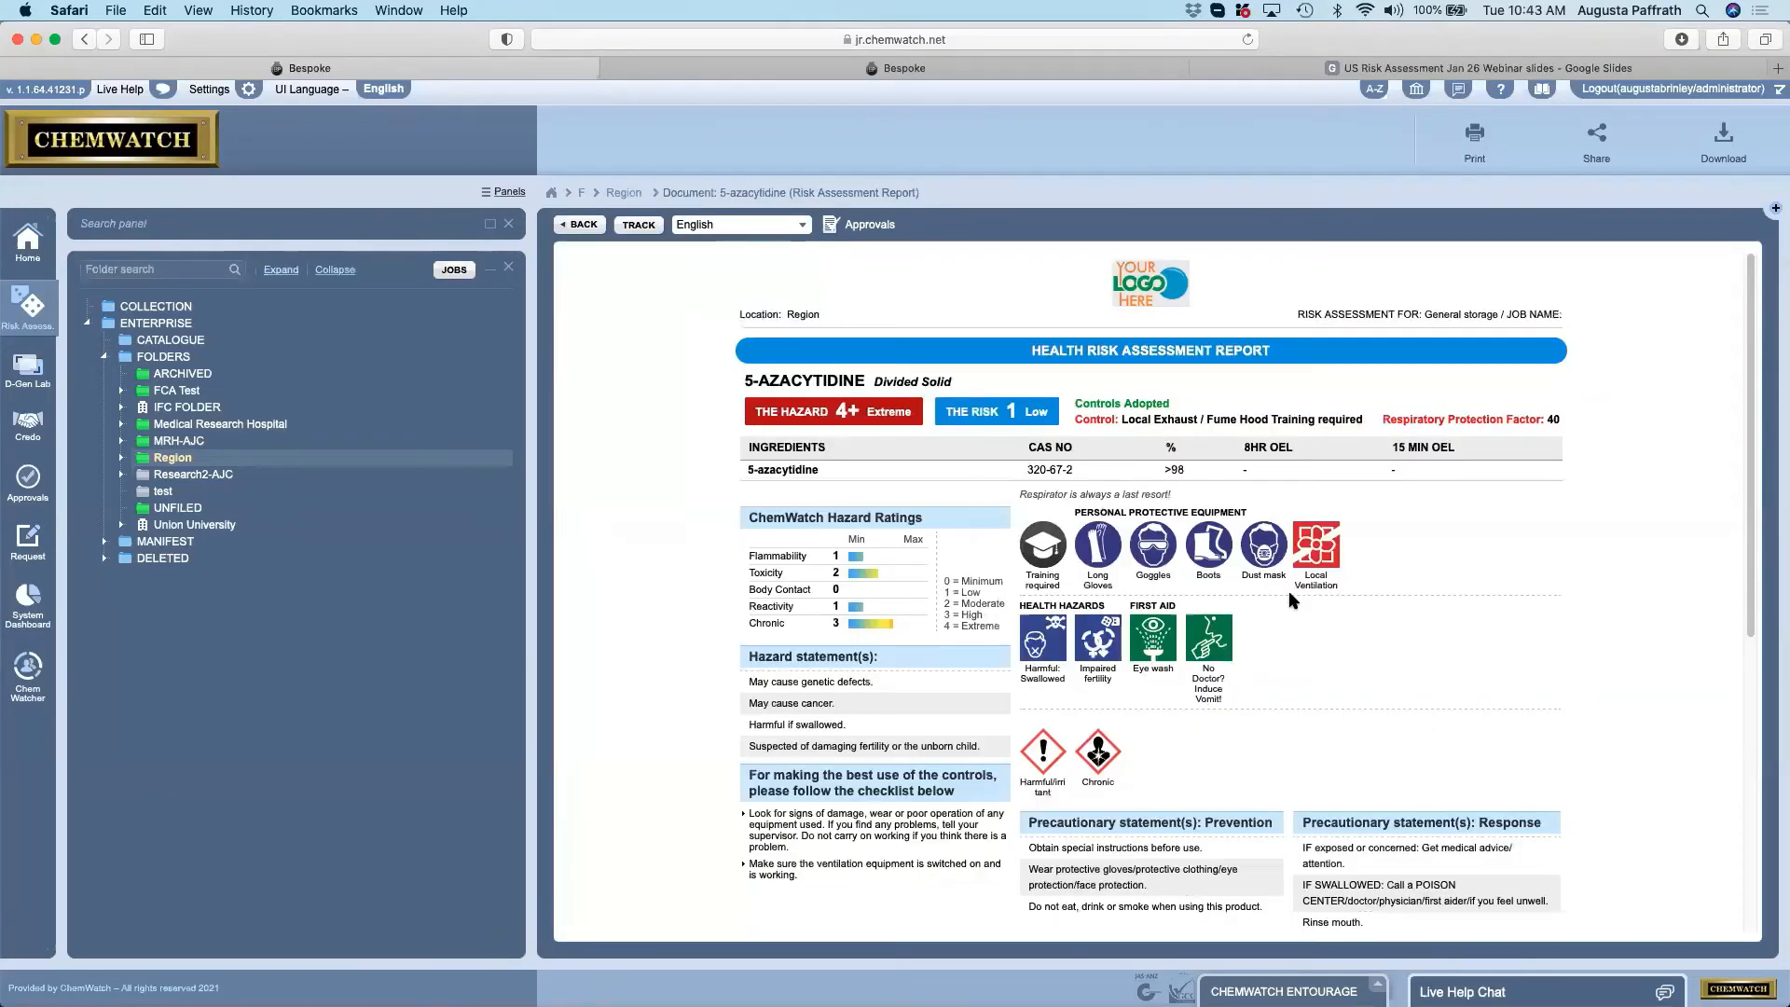
{"action": "left_click", "coordinate": [738, 225]}
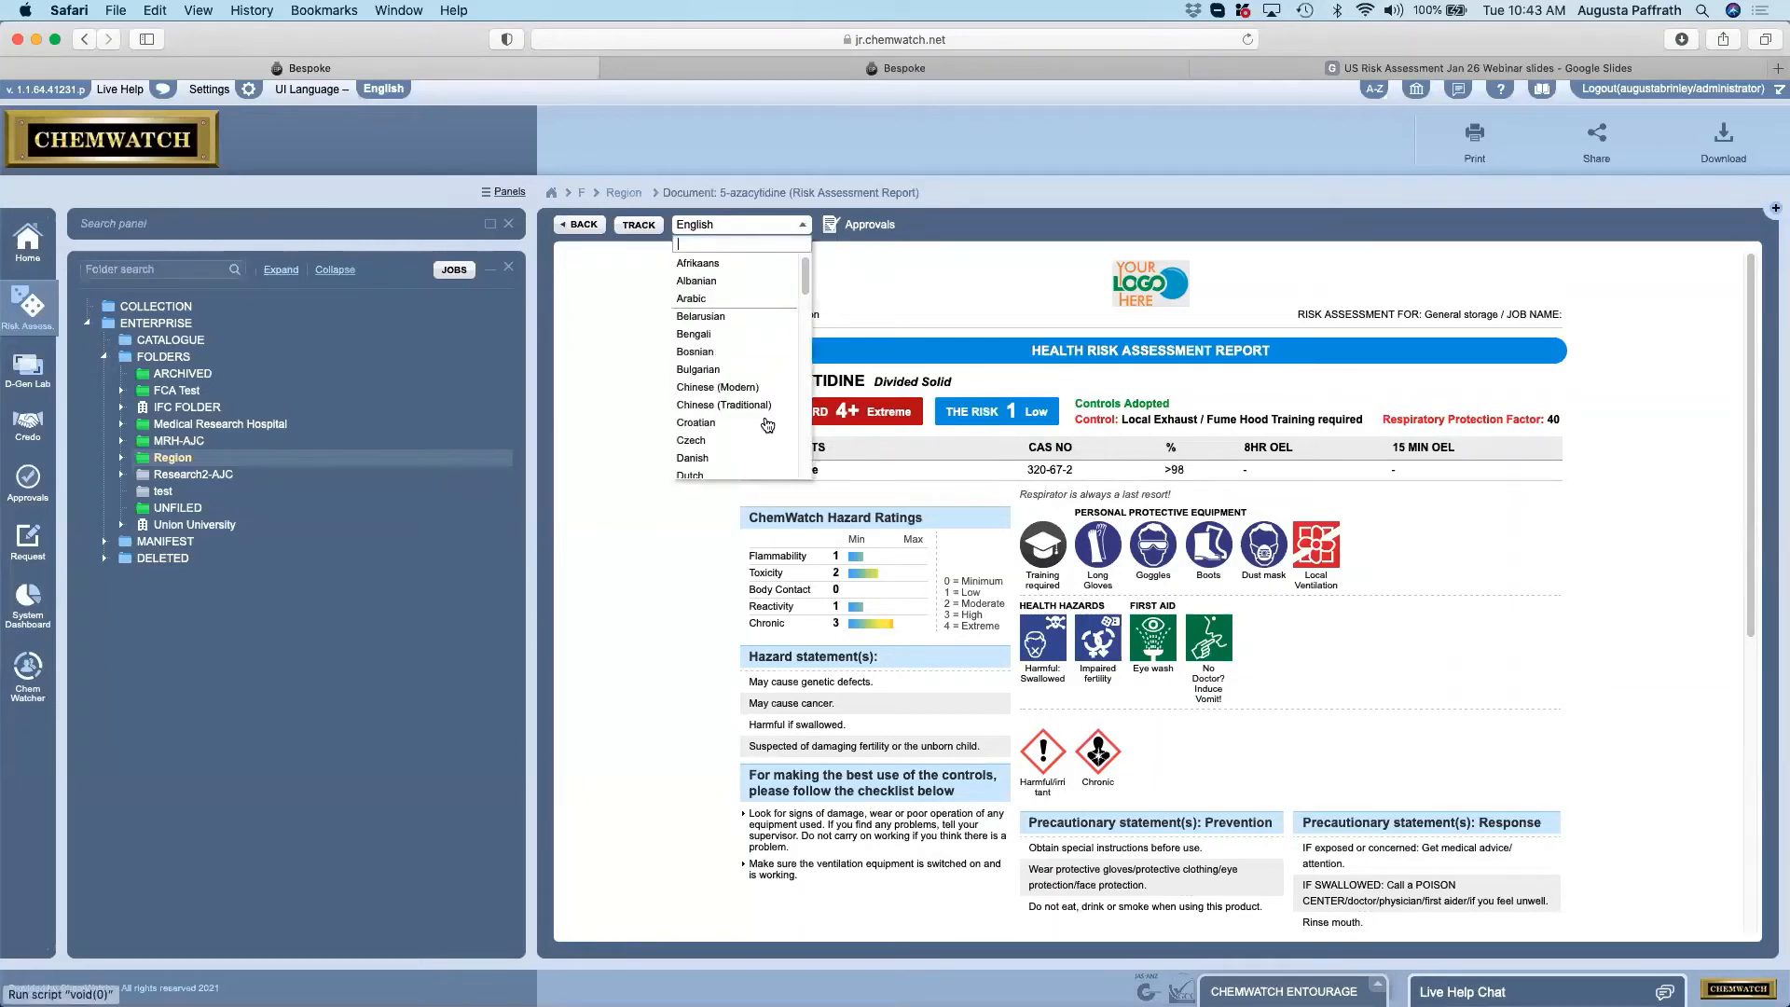
{"action": "left_click", "coordinate": [1626, 428]}
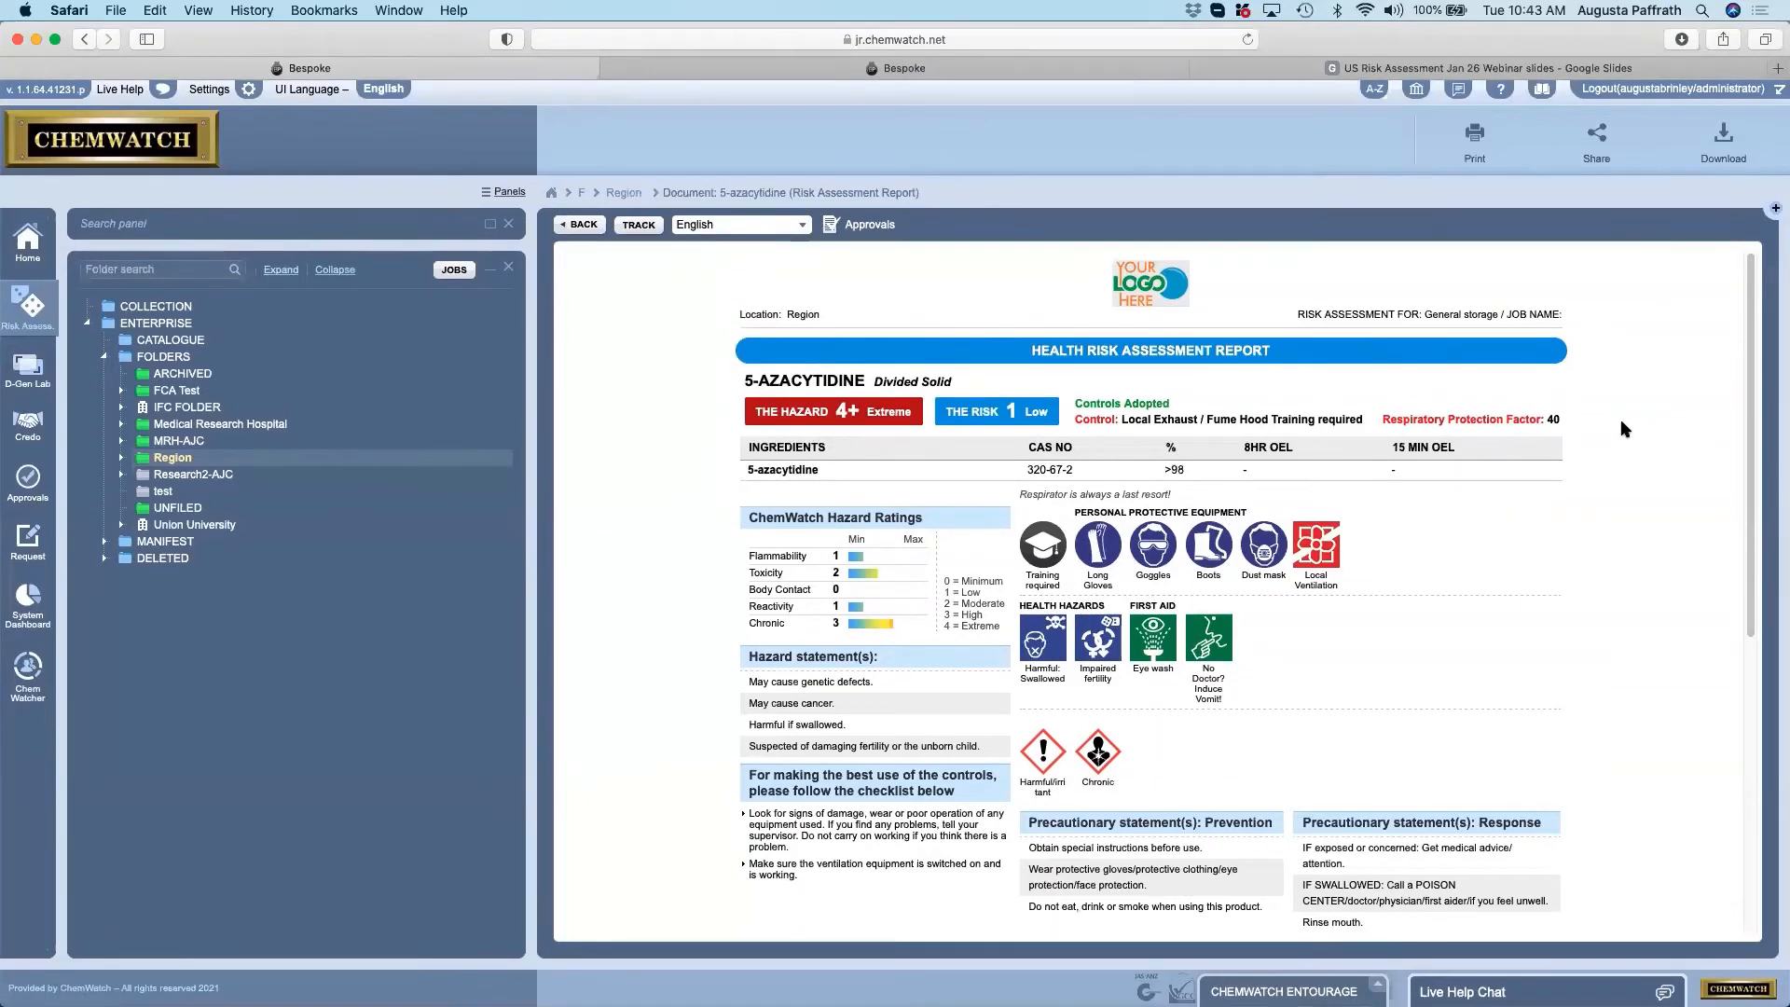
{"action": "scroll", "coordinate": [1623, 434], "scroll_direction": "down", "scroll_amount": 3}
{"action": "scroll", "coordinate": [1622, 438], "scroll_direction": "up", "scroll_amount": 3}
{"action": "scroll", "coordinate": [900, 610], "scroll_direction": "down", "scroll_amount": 1}
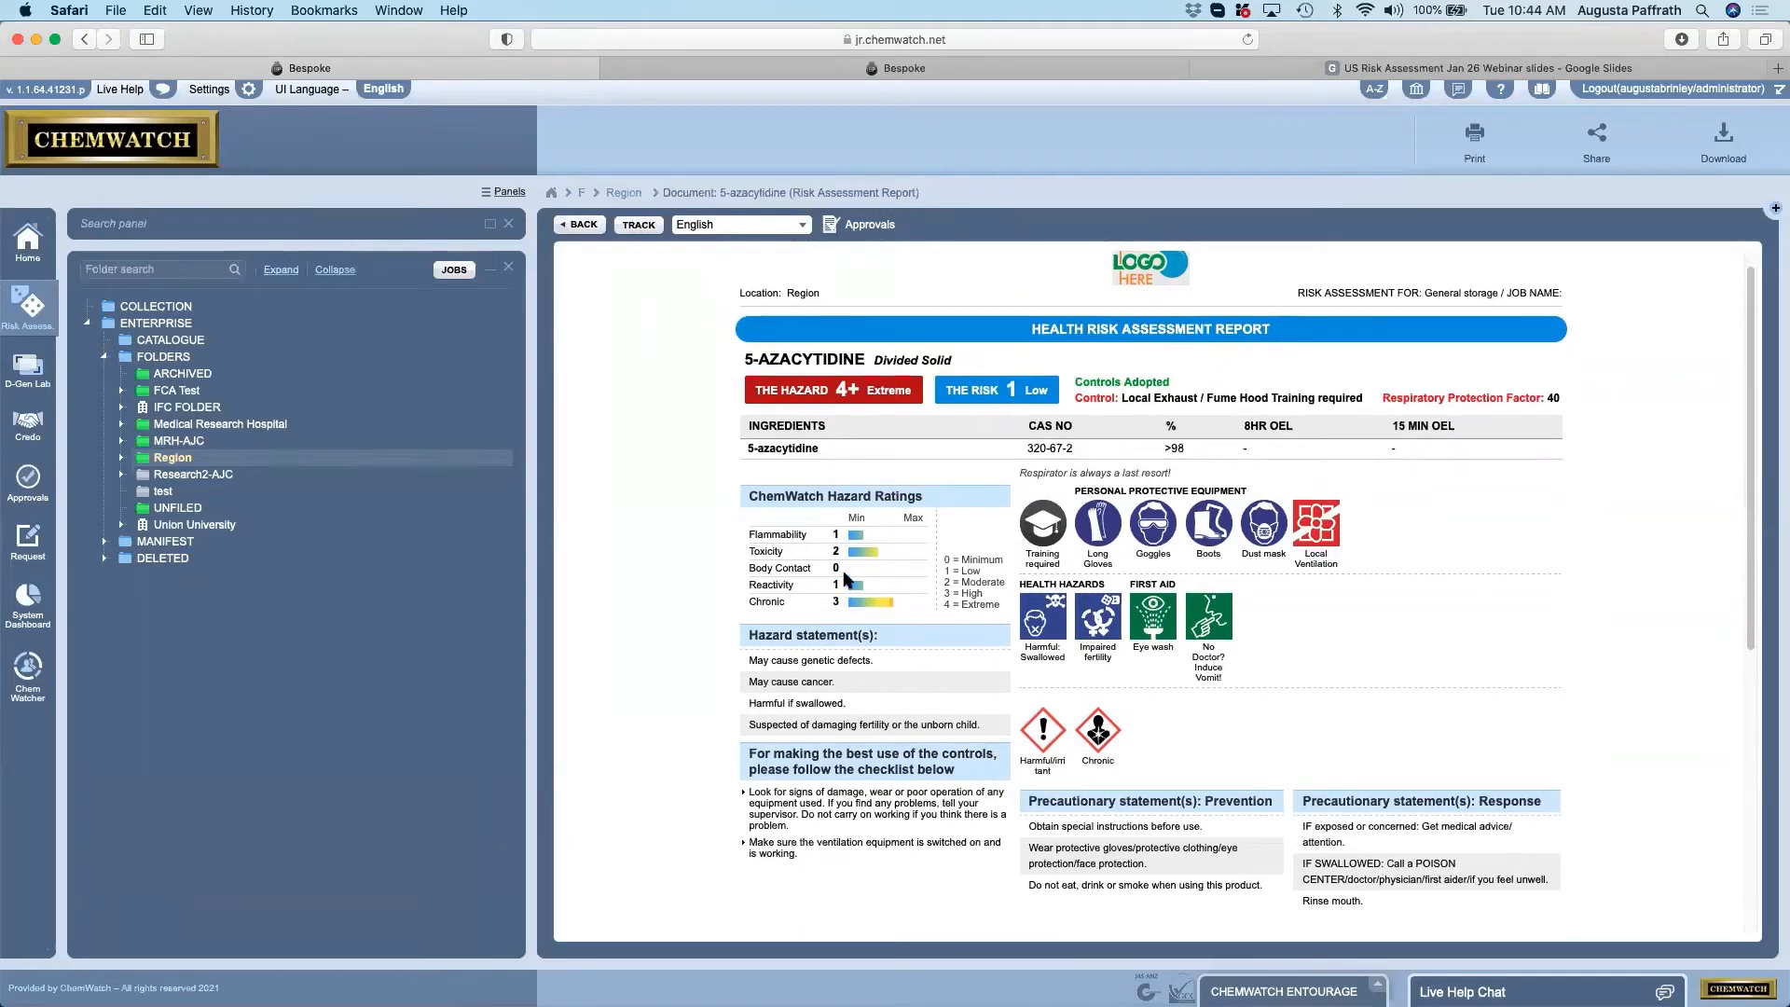
{"action": "scroll", "coordinate": [845, 578], "scroll_direction": "down", "scroll_amount": 1}
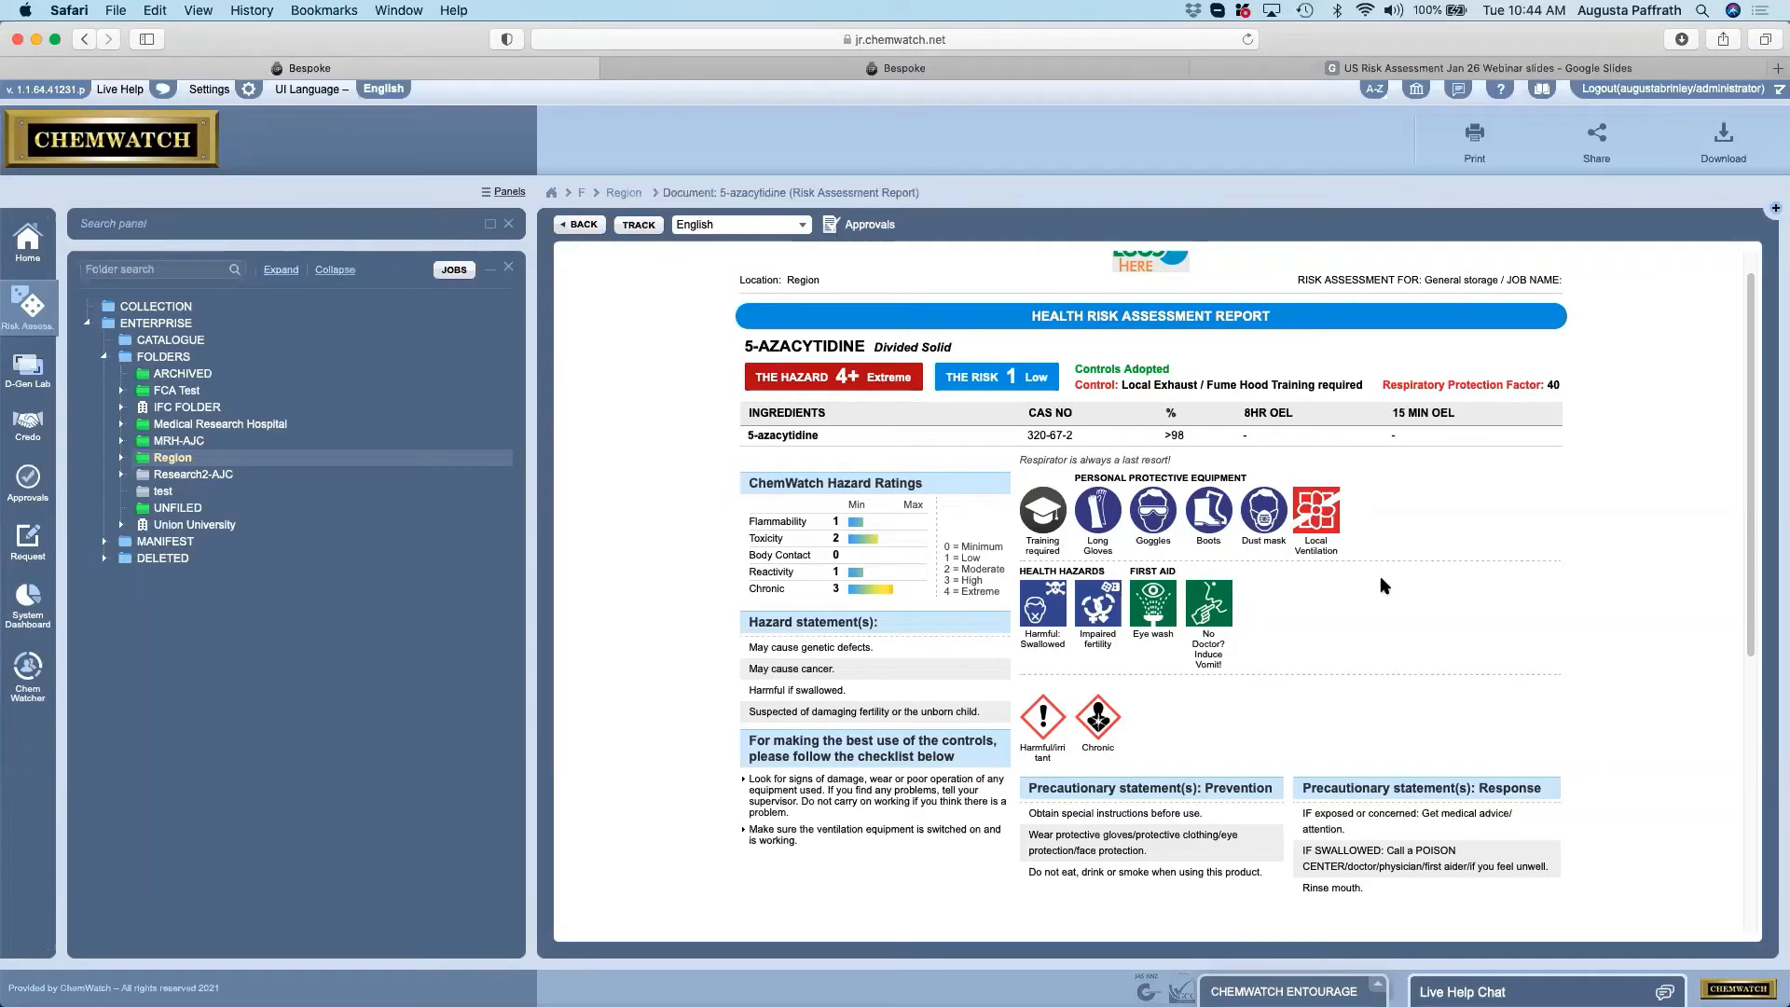
{"action": "scroll", "coordinate": [1383, 585], "scroll_direction": "down", "scroll_amount": 1}
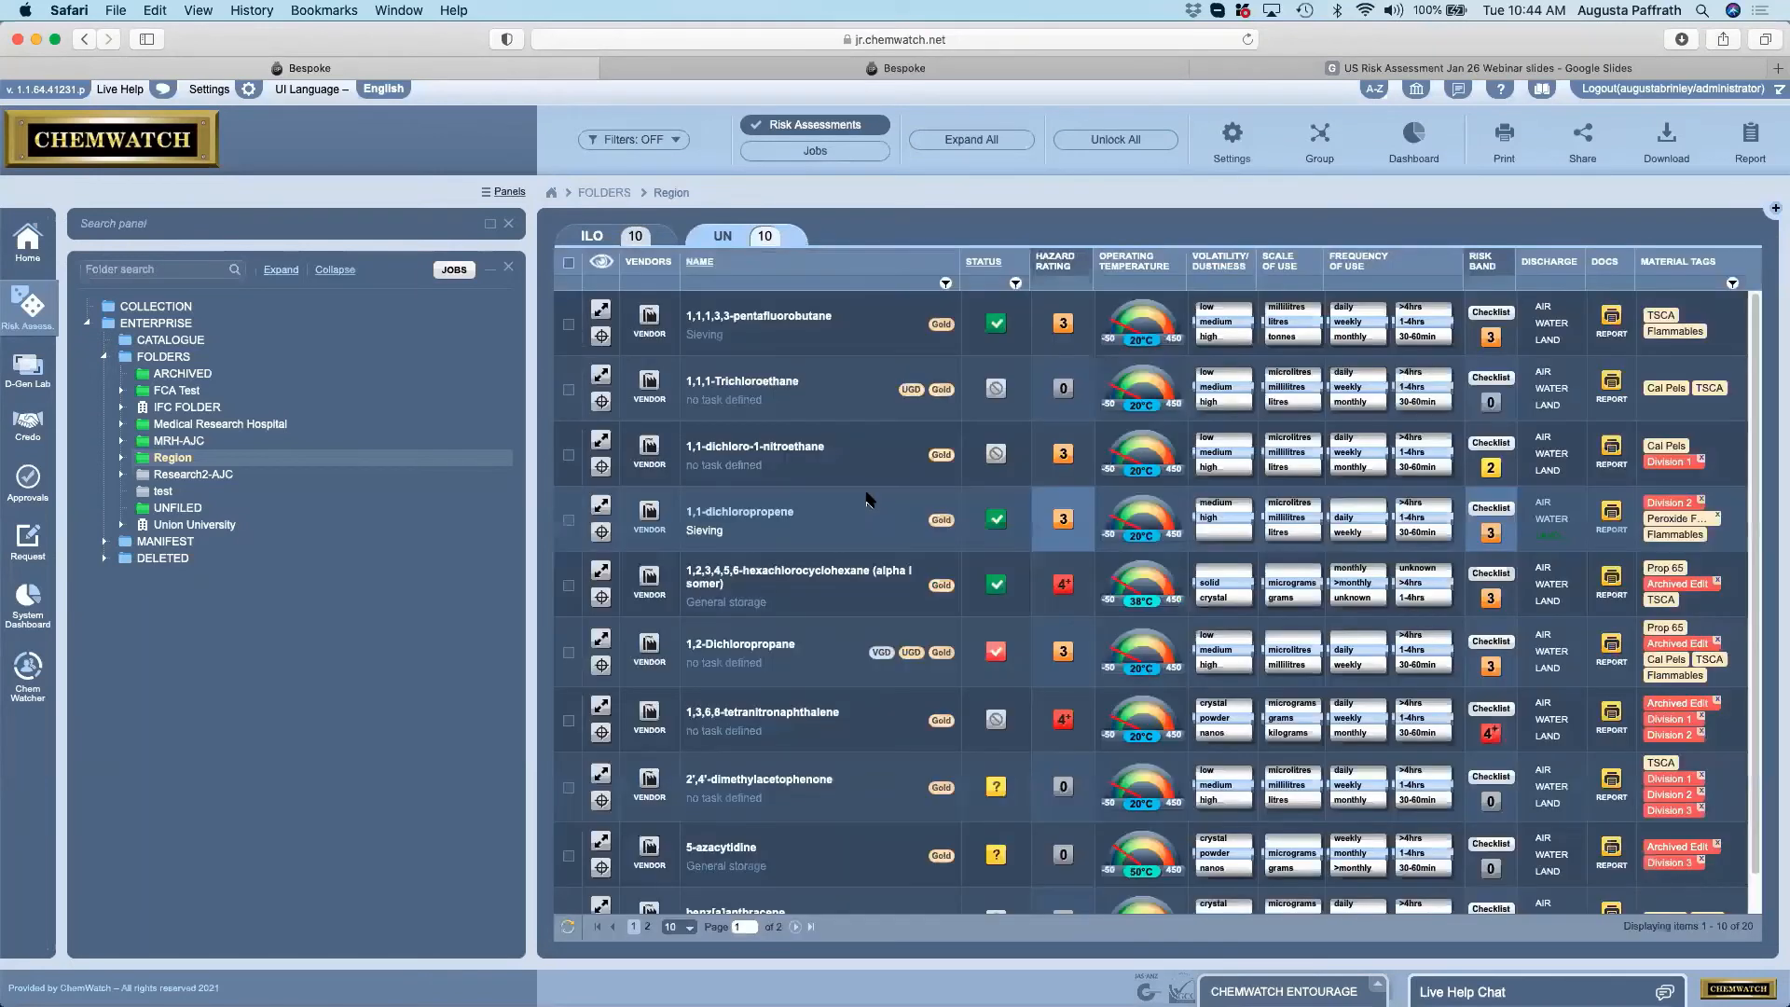
Show the UN assessments of the Region folder and check the status legend on the 2',4'-dimethylacetophenone entry.
{"action": "scroll", "coordinate": [866, 503], "scroll_direction": "down", "scroll_amount": 1}
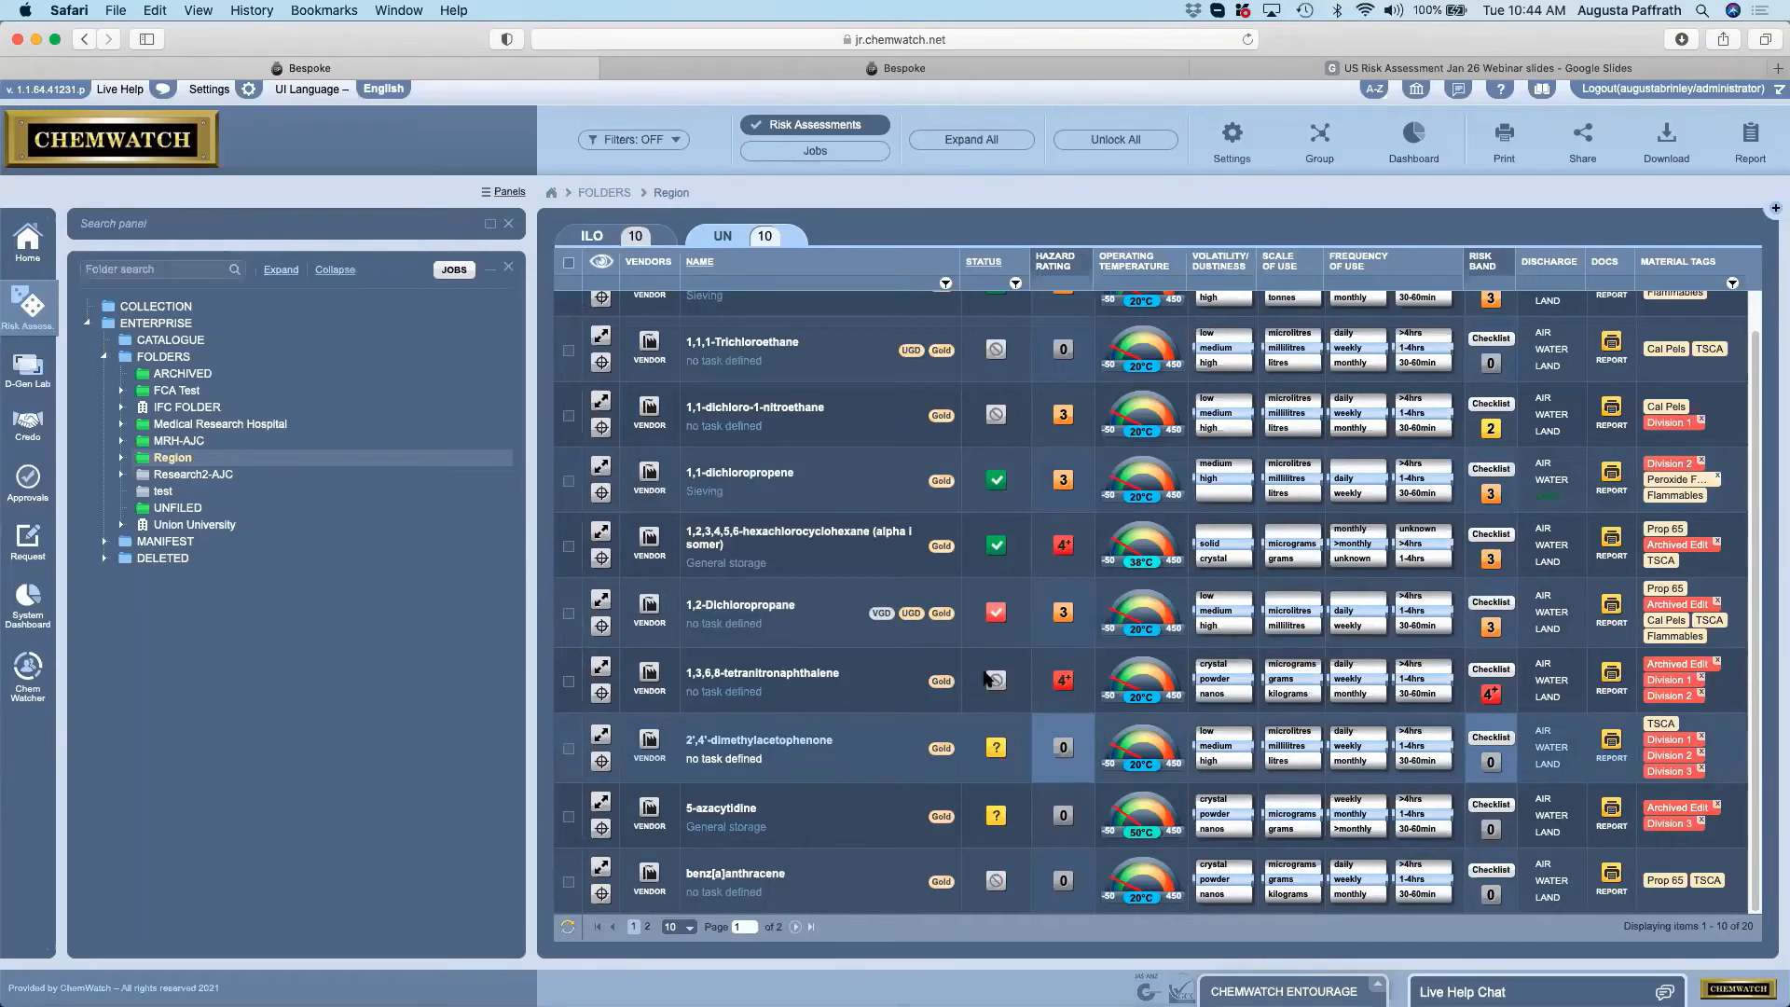
{"action": "left_click", "coordinate": [997, 749]}
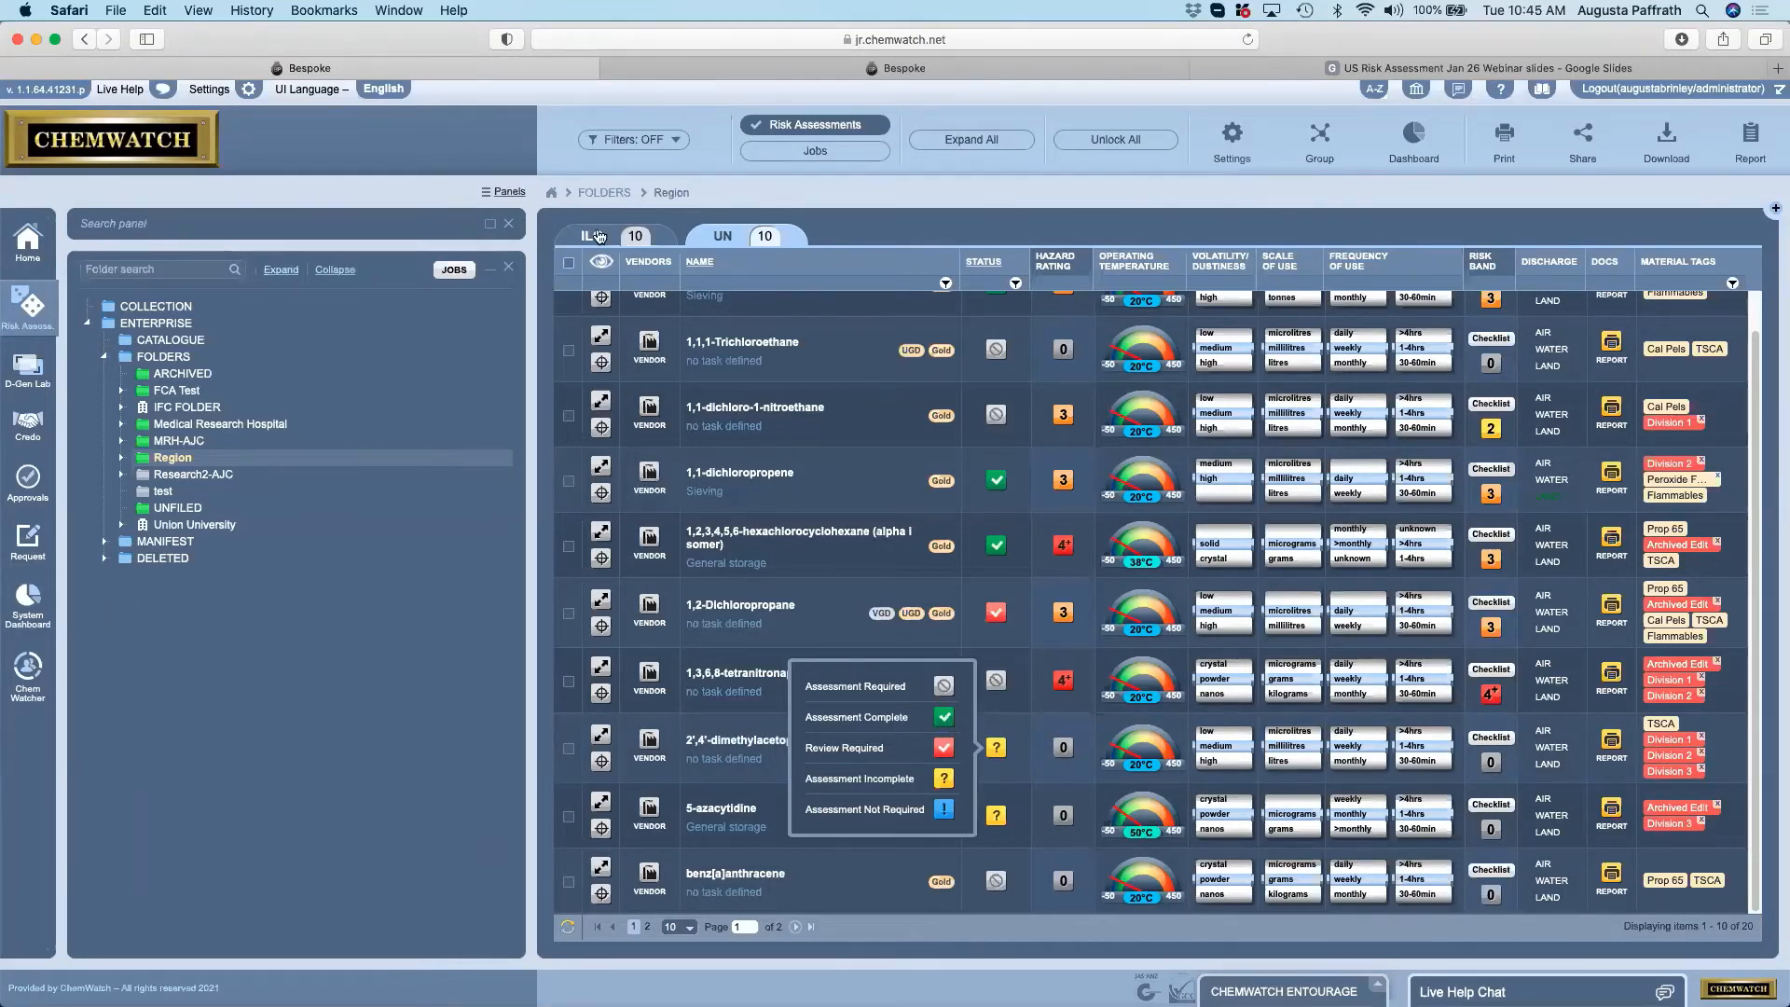
{"action": "left_click", "coordinate": [945, 717]}
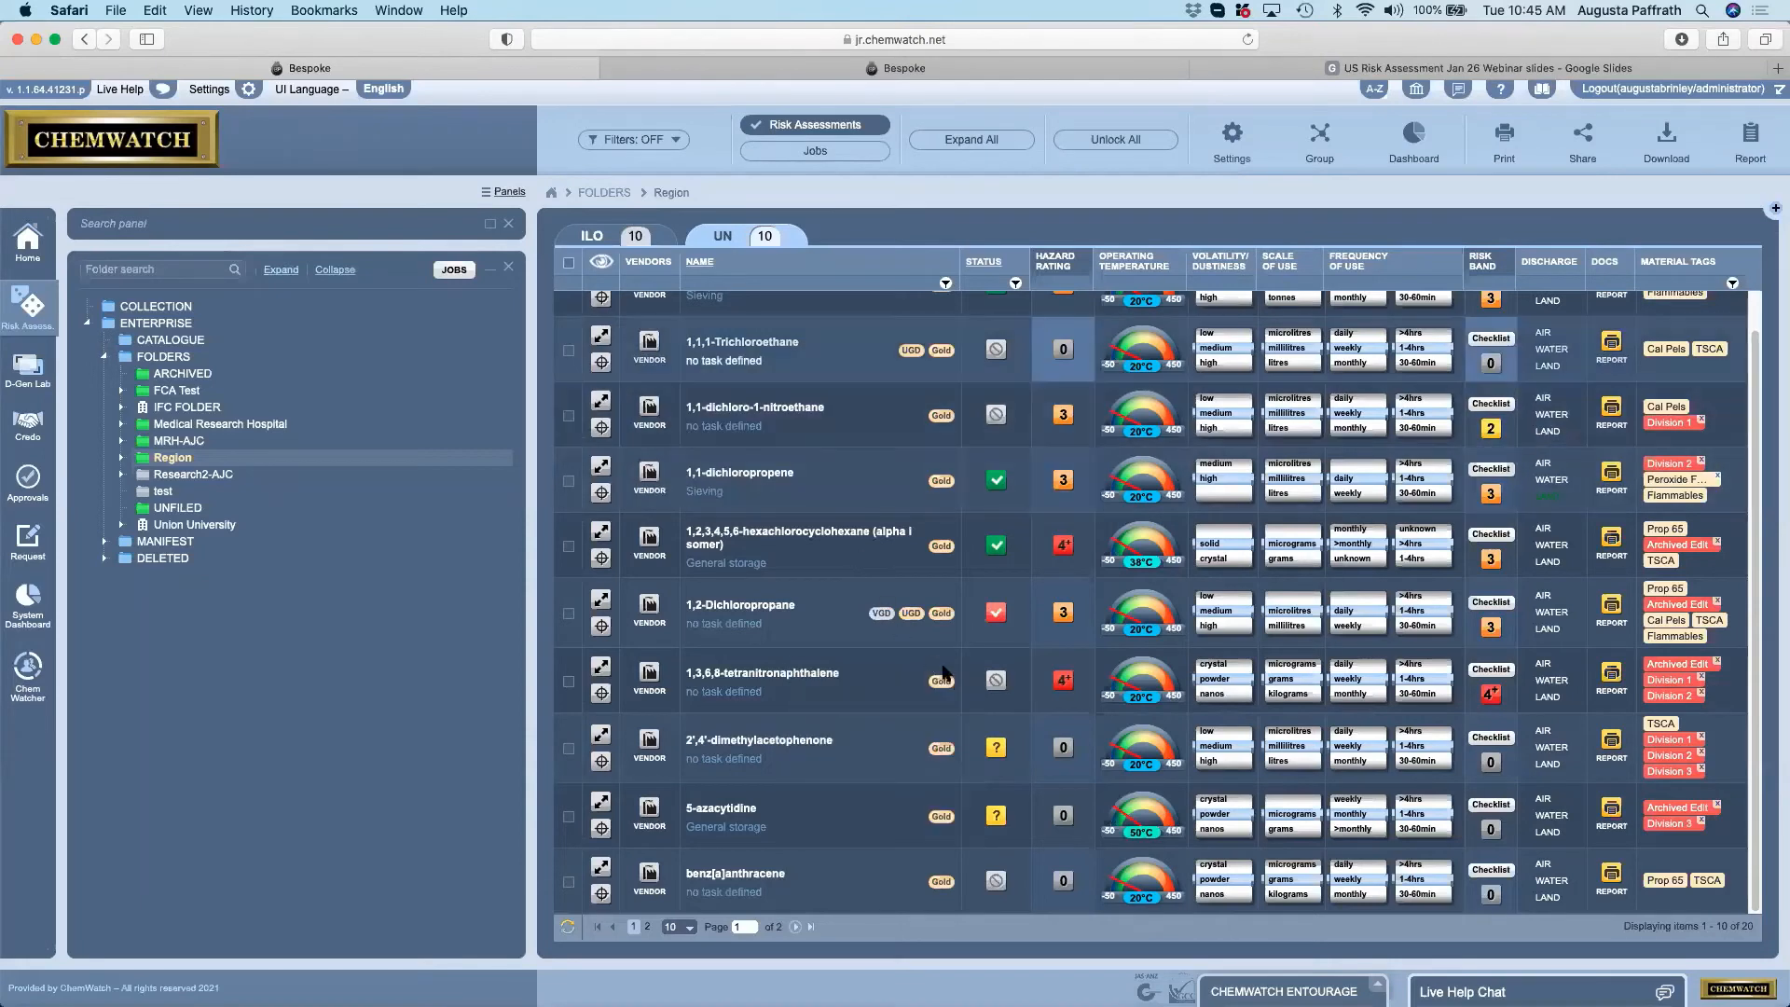
{"action": "left_click", "coordinate": [996, 750]}
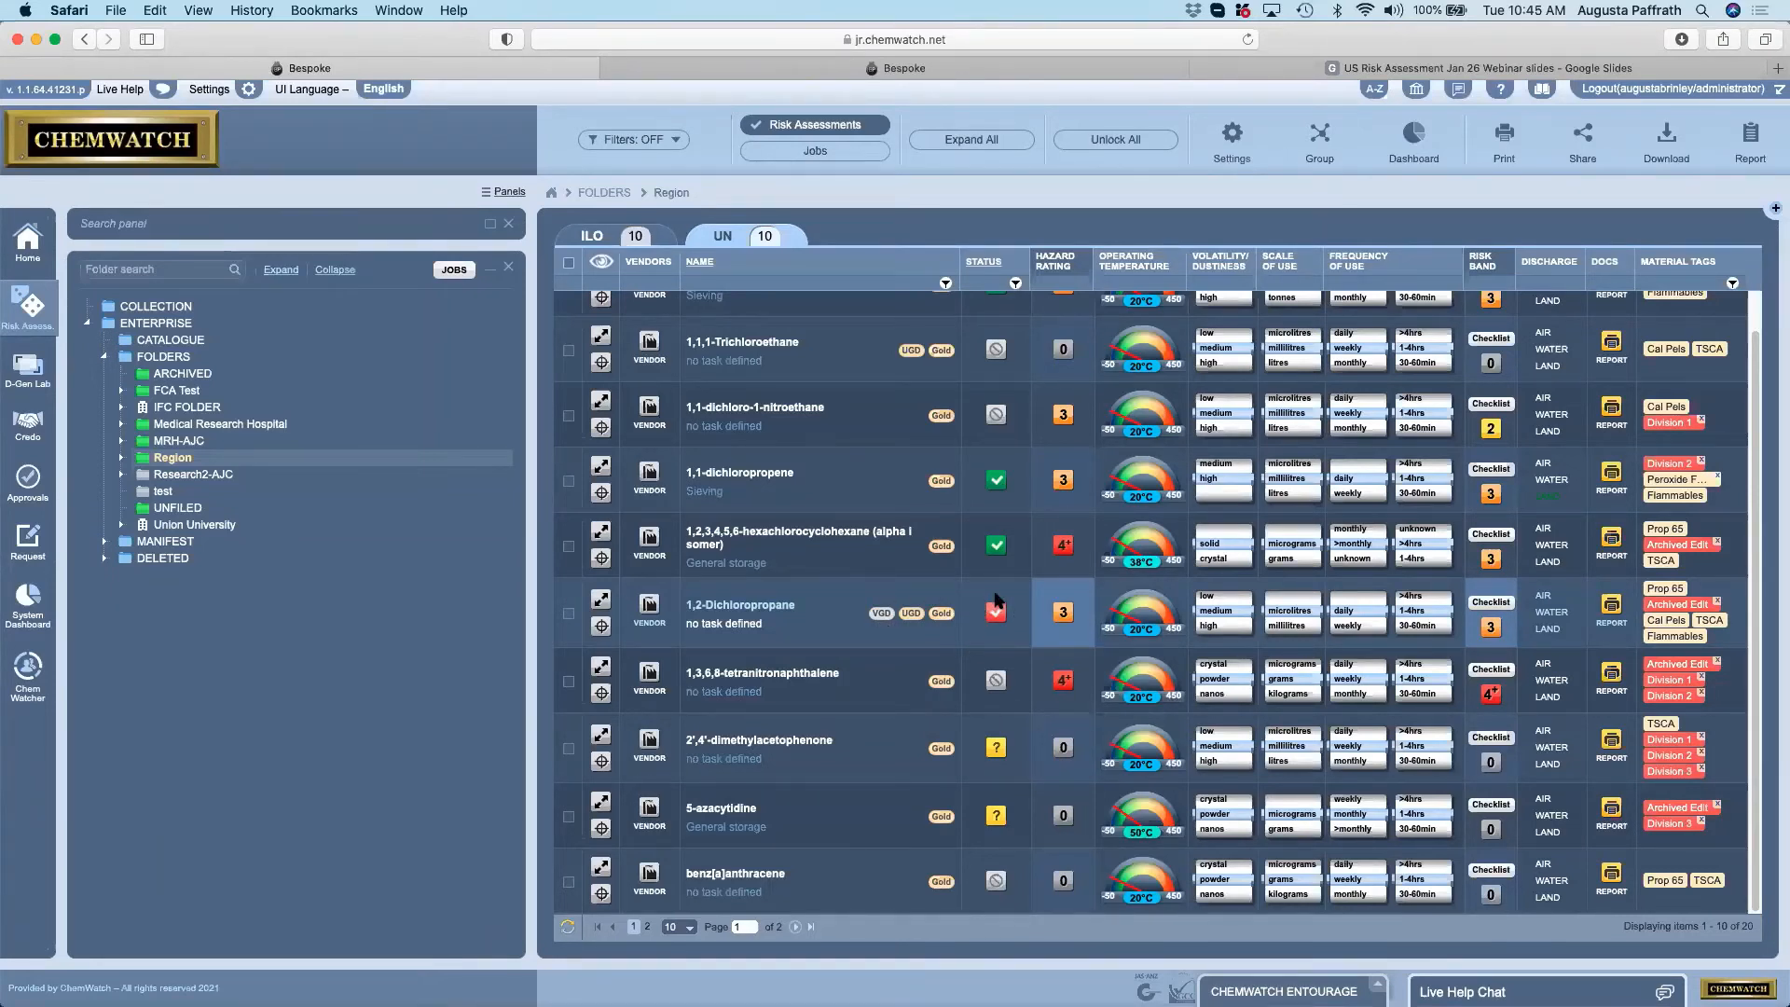
{"action": "left_click", "coordinate": [995, 681]}
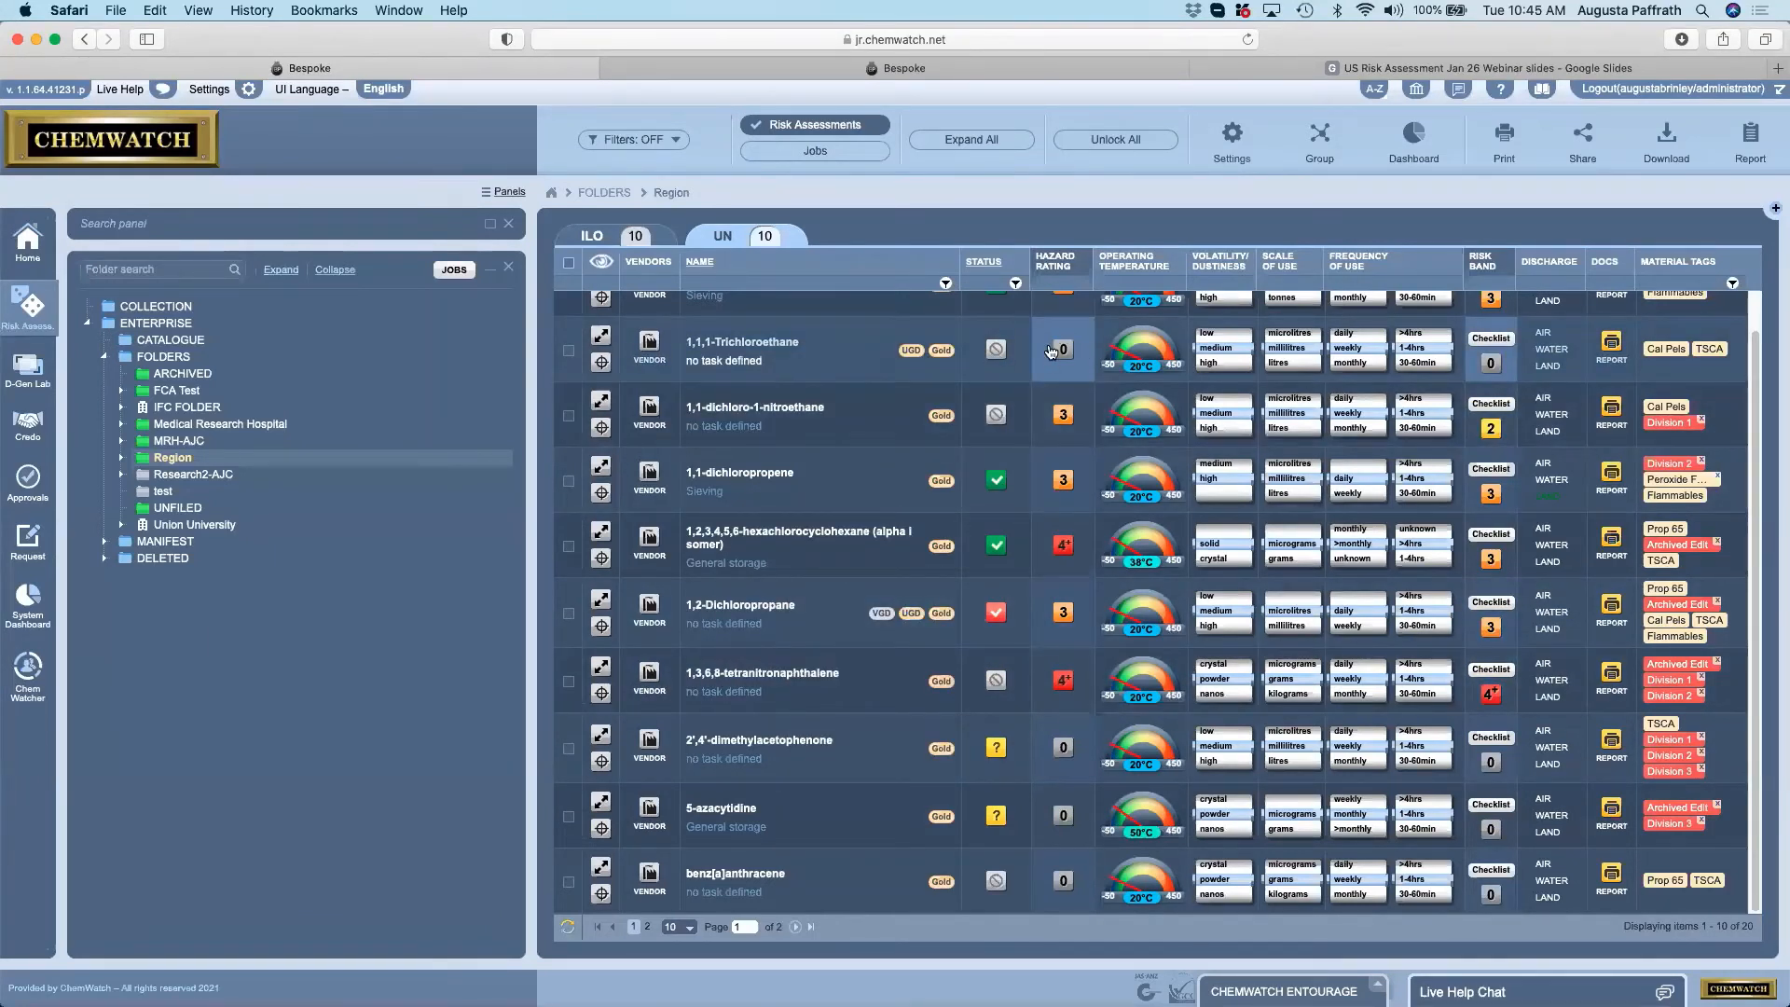
Mark 1,1,1-Trichloroethane in the UN assessments as Assessment Not Required.
{"action": "right_click", "coordinate": [865, 362]}
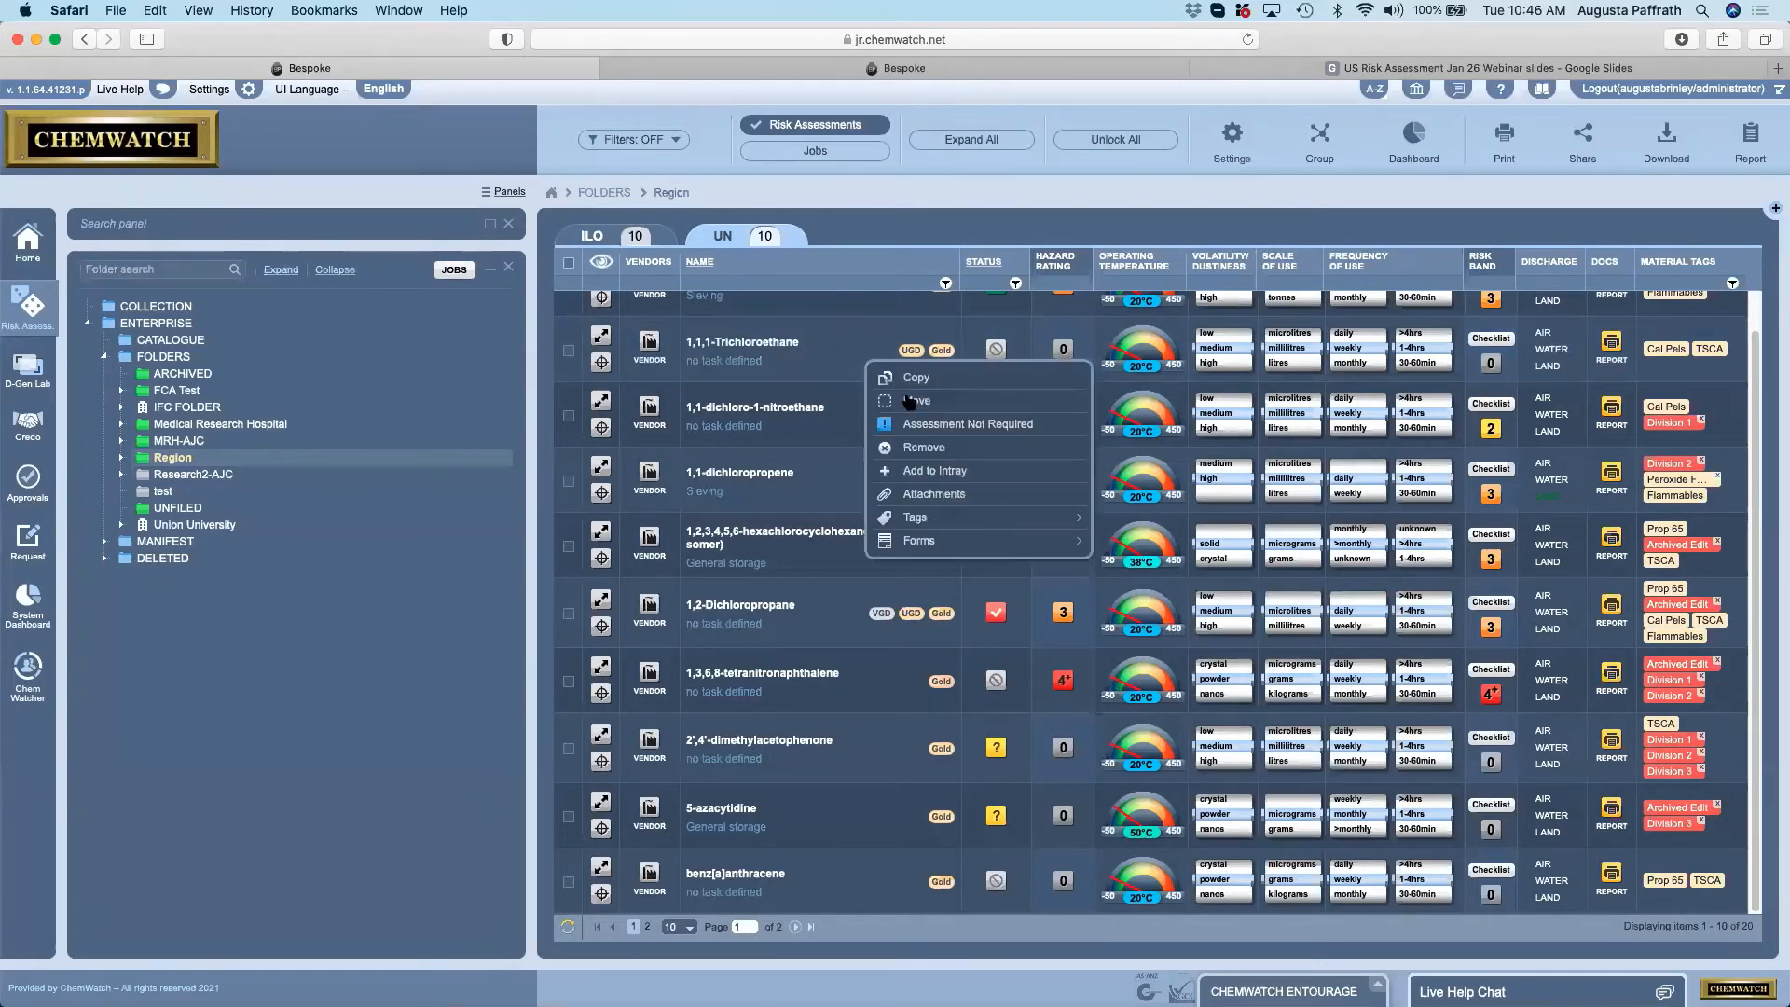
{"action": "left_click", "coordinate": [950, 426]}
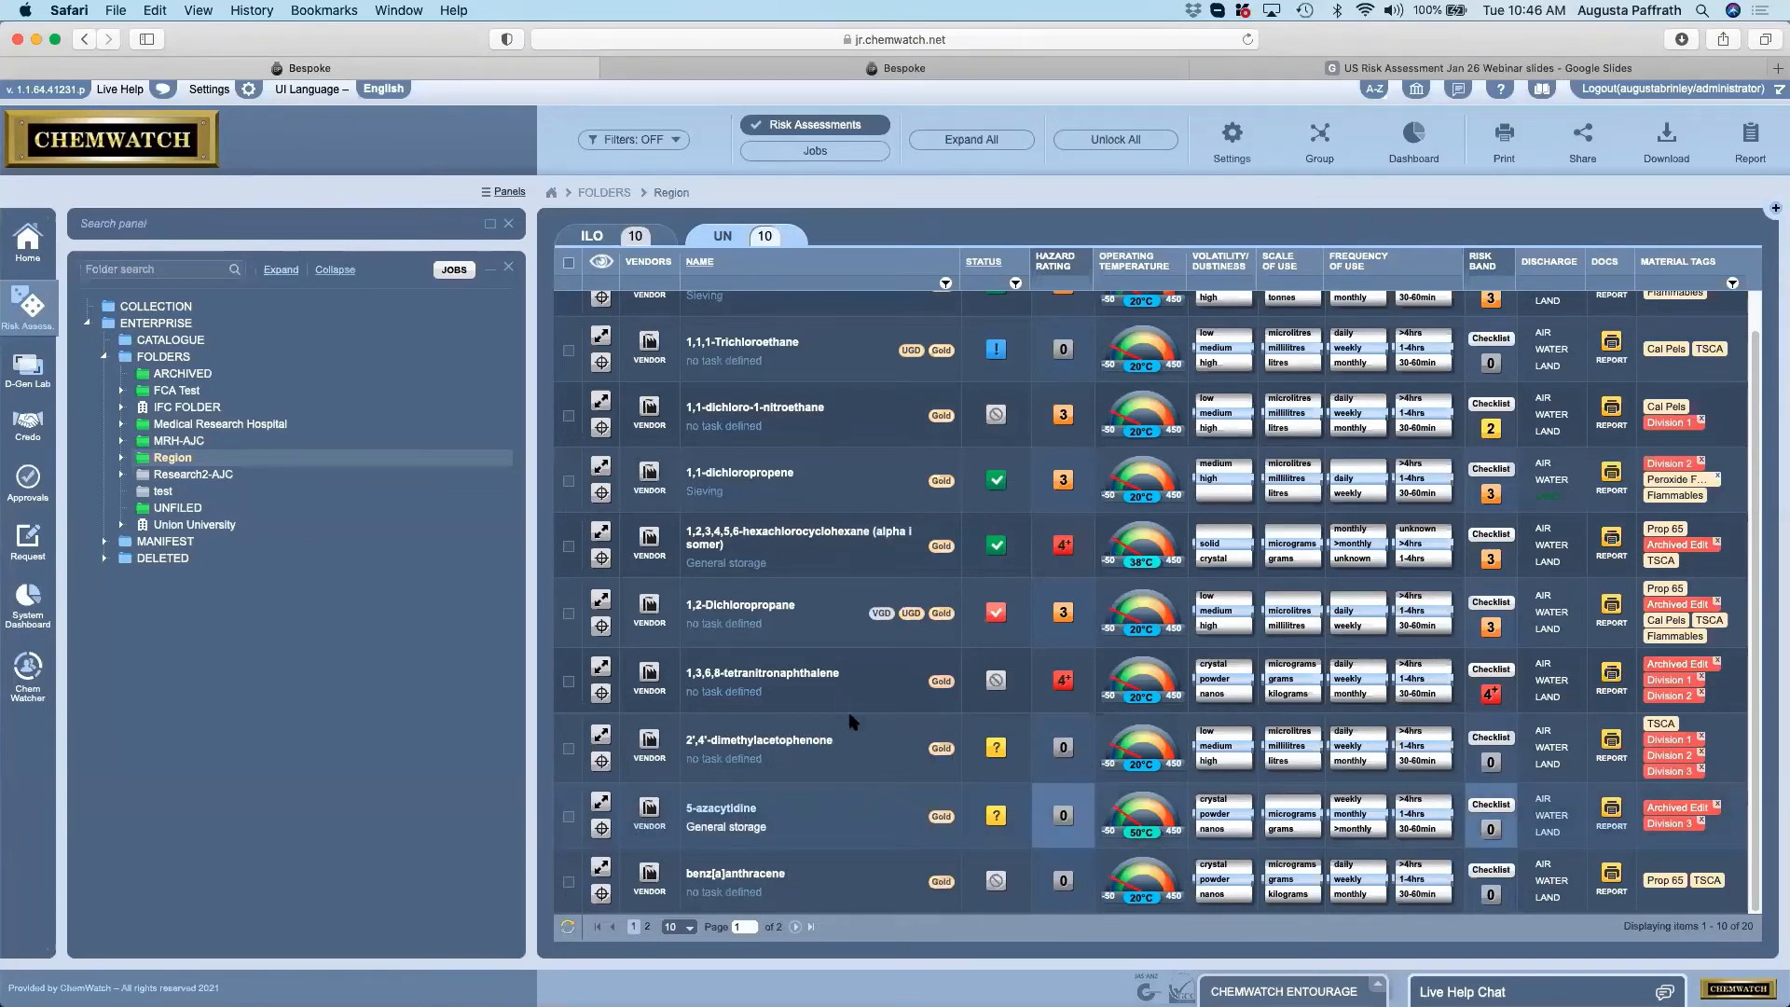
Expand the UN assessments for 2',4'-dimethylacetophenone, 5-azacytidine and 1,3,6,8-tetranitronaphthalene and check whether controls are available.
{"action": "left_click", "coordinate": [600, 735]}
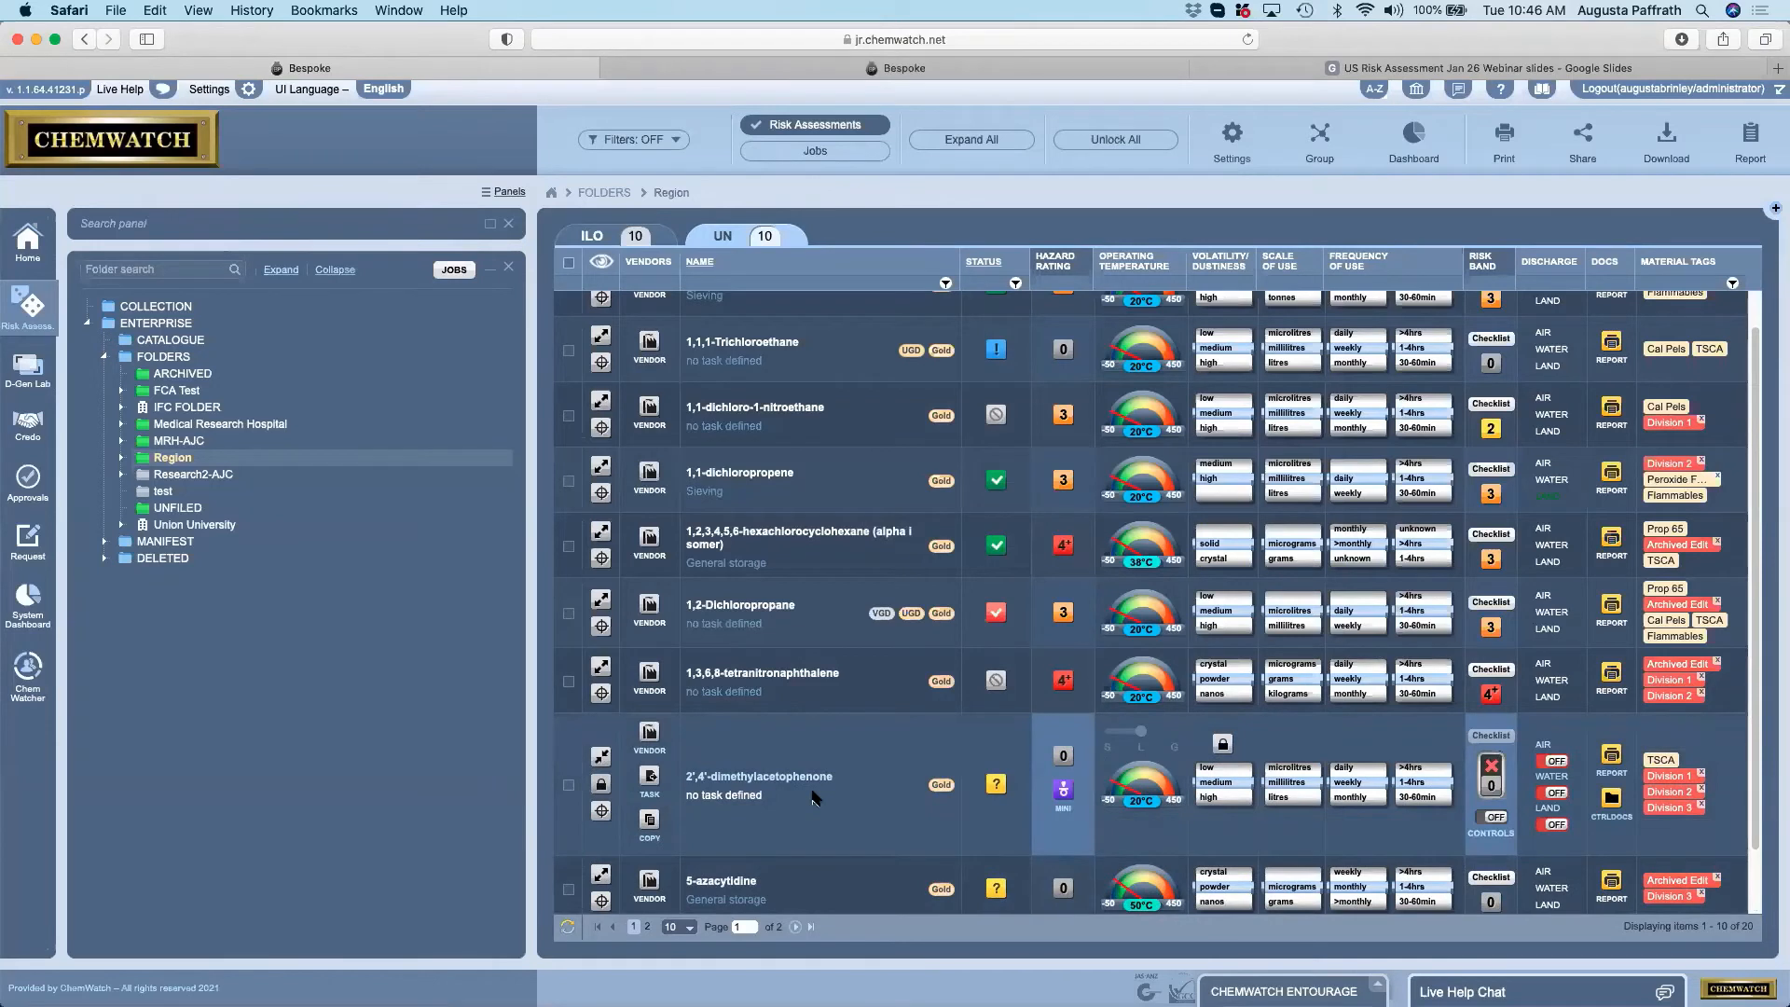
{"action": "scroll", "coordinate": [606, 813], "scroll_direction": "down", "scroll_amount": 2}
{"action": "left_click", "coordinate": [592, 808]}
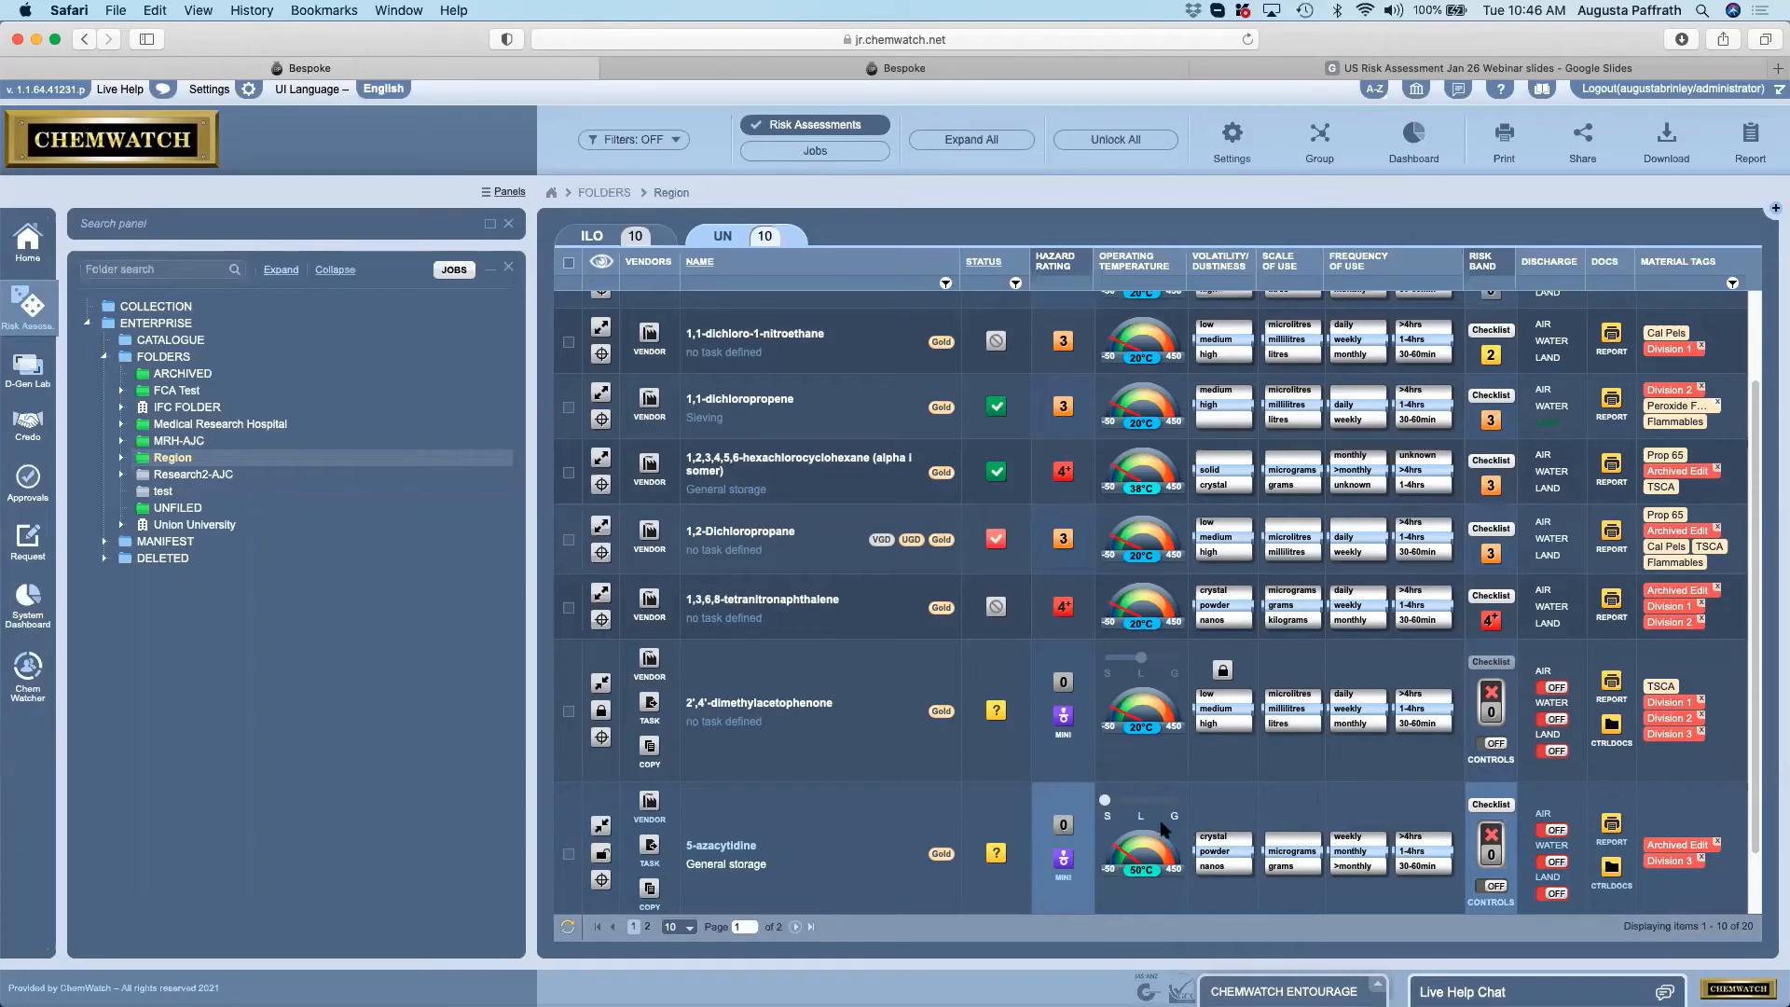
{"action": "mouse_move", "coordinate": [1491, 895]}
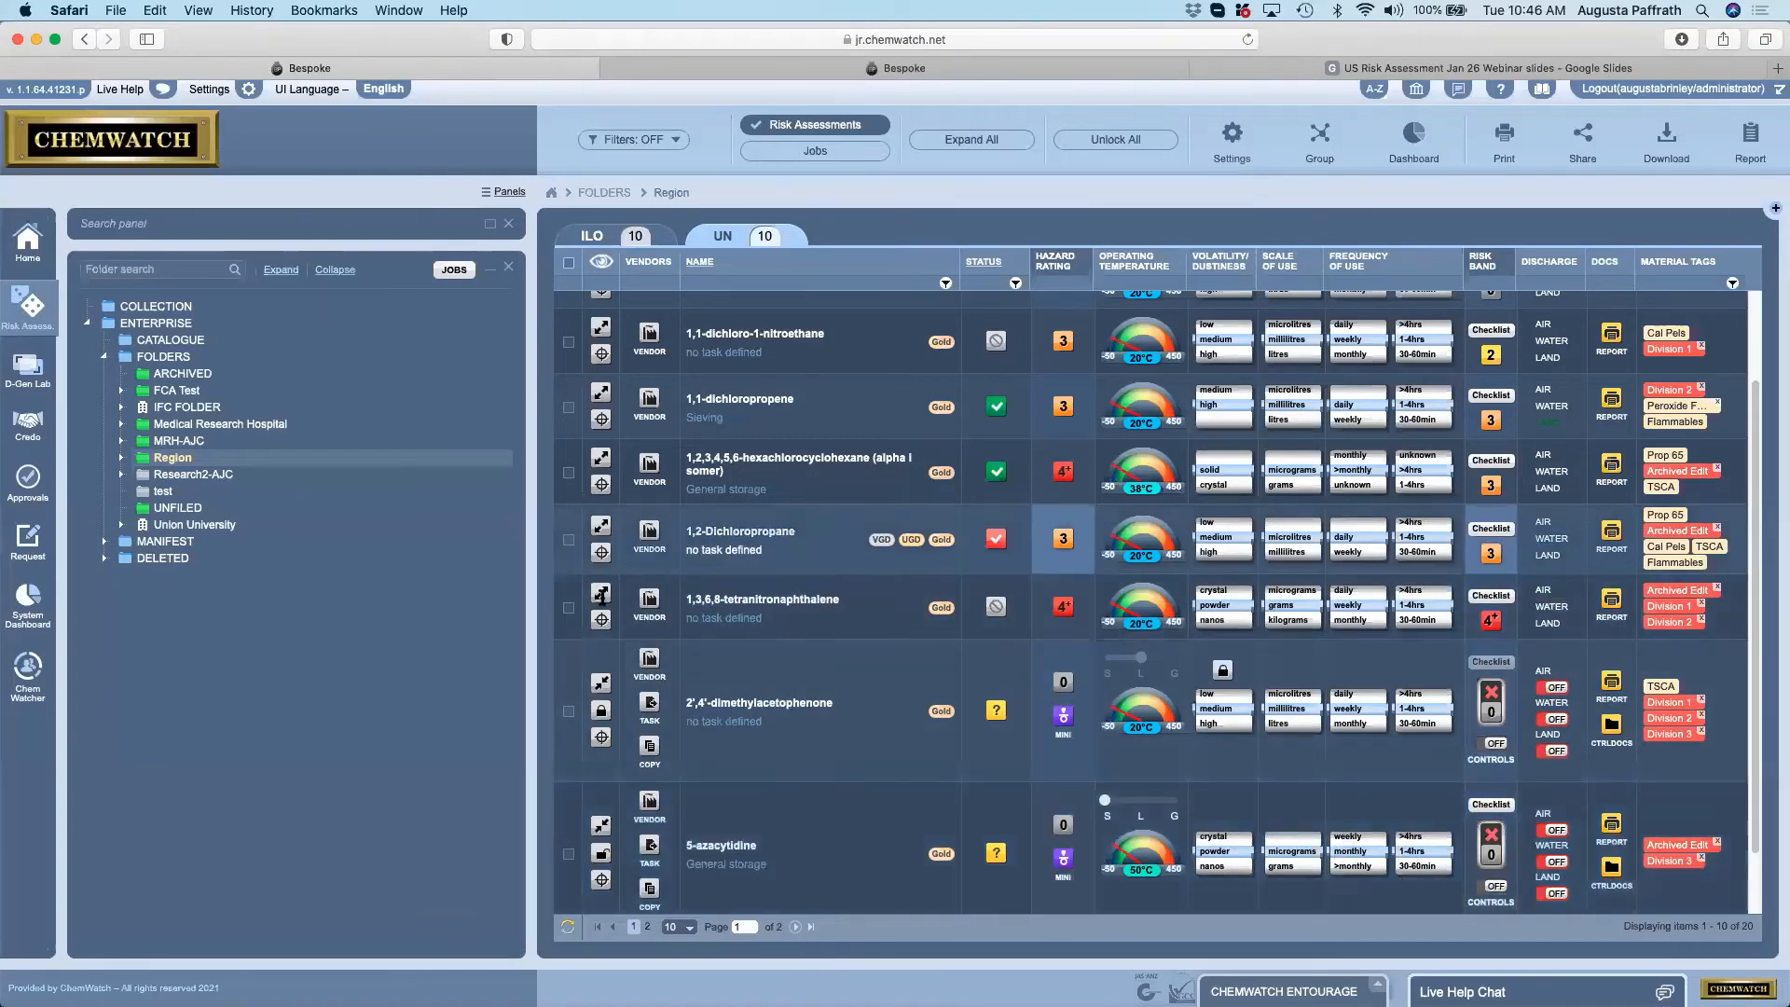
{"action": "left_click", "coordinate": [611, 660]}
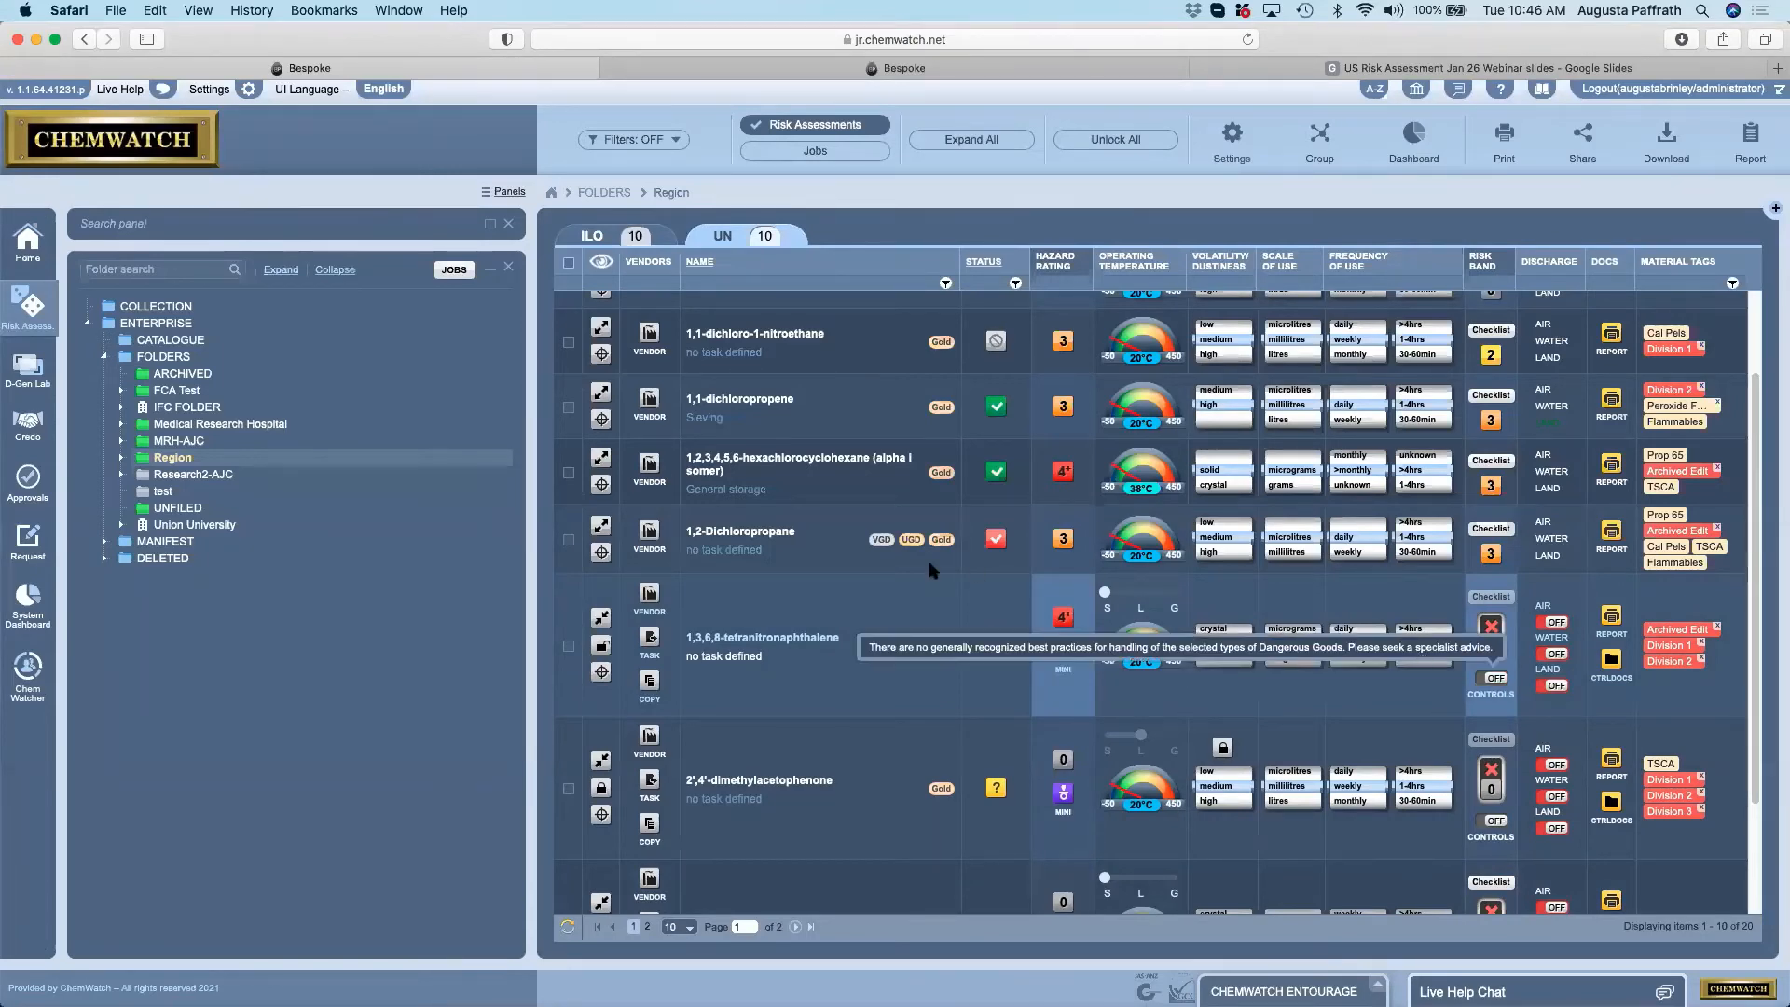
Expand and unlock the UN assessment for 1,2-Dichloropropane and open its controls.
{"action": "left_click", "coordinate": [602, 524]}
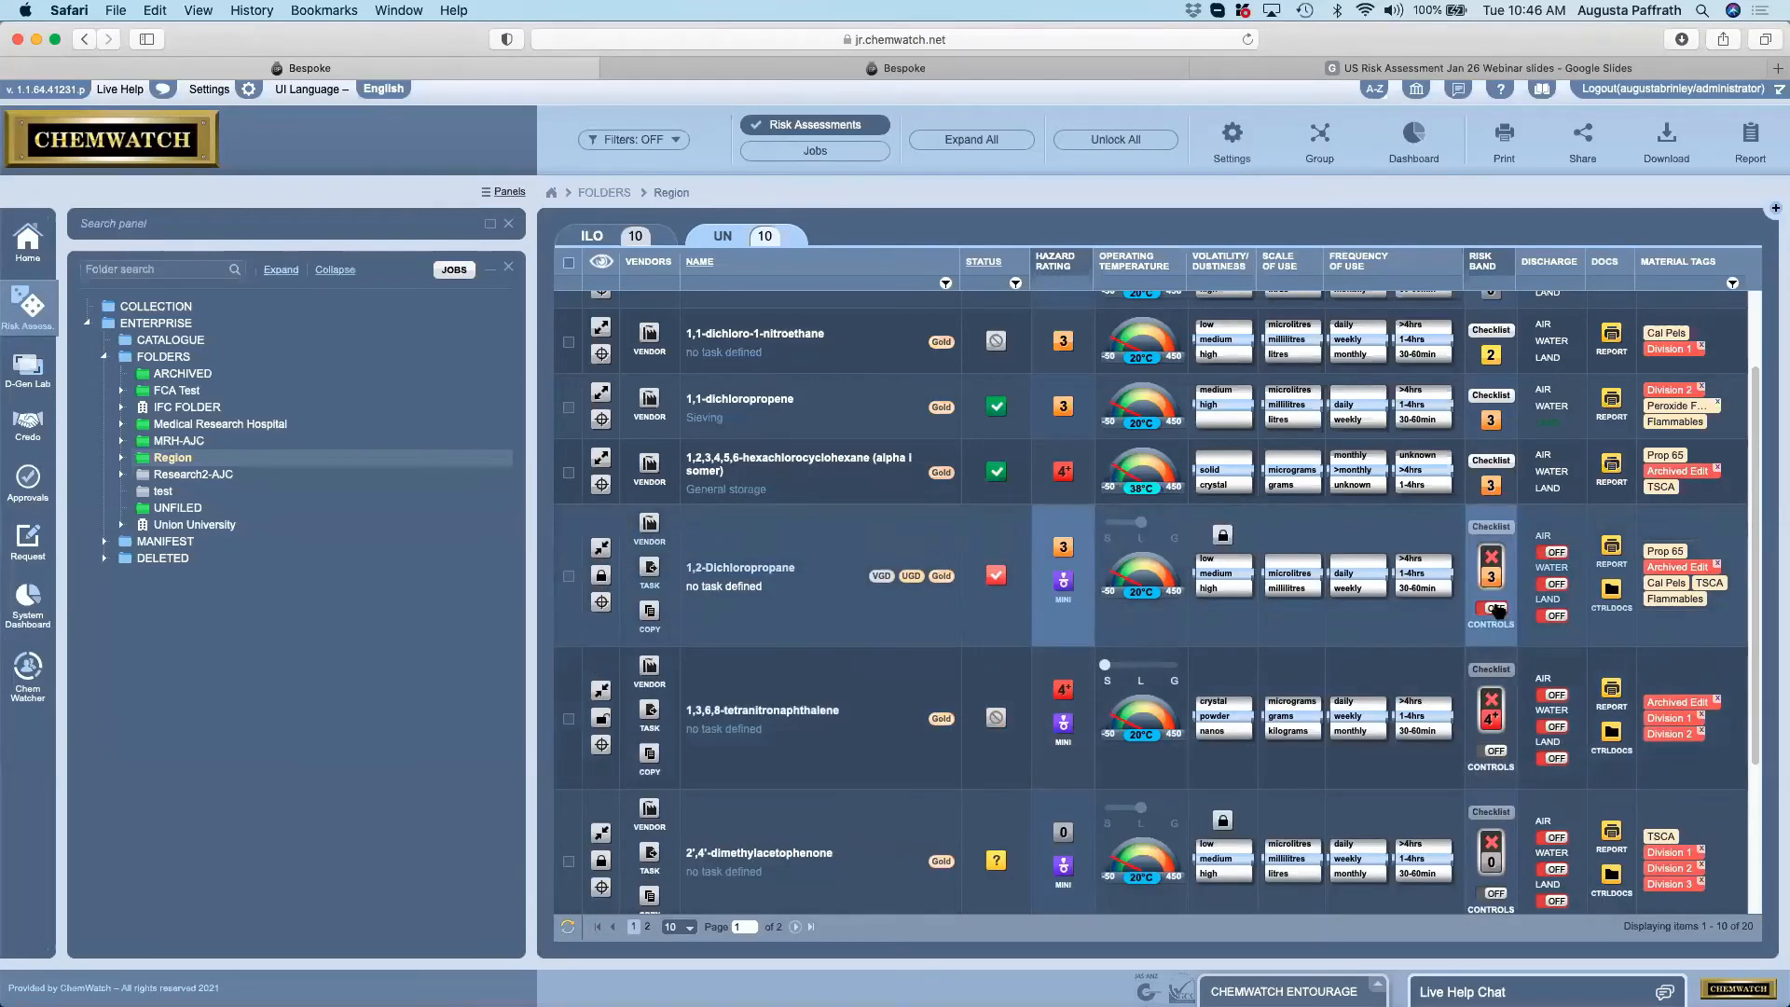
{"action": "left_click", "coordinate": [602, 575]}
{"action": "left_click", "coordinate": [1495, 608]}
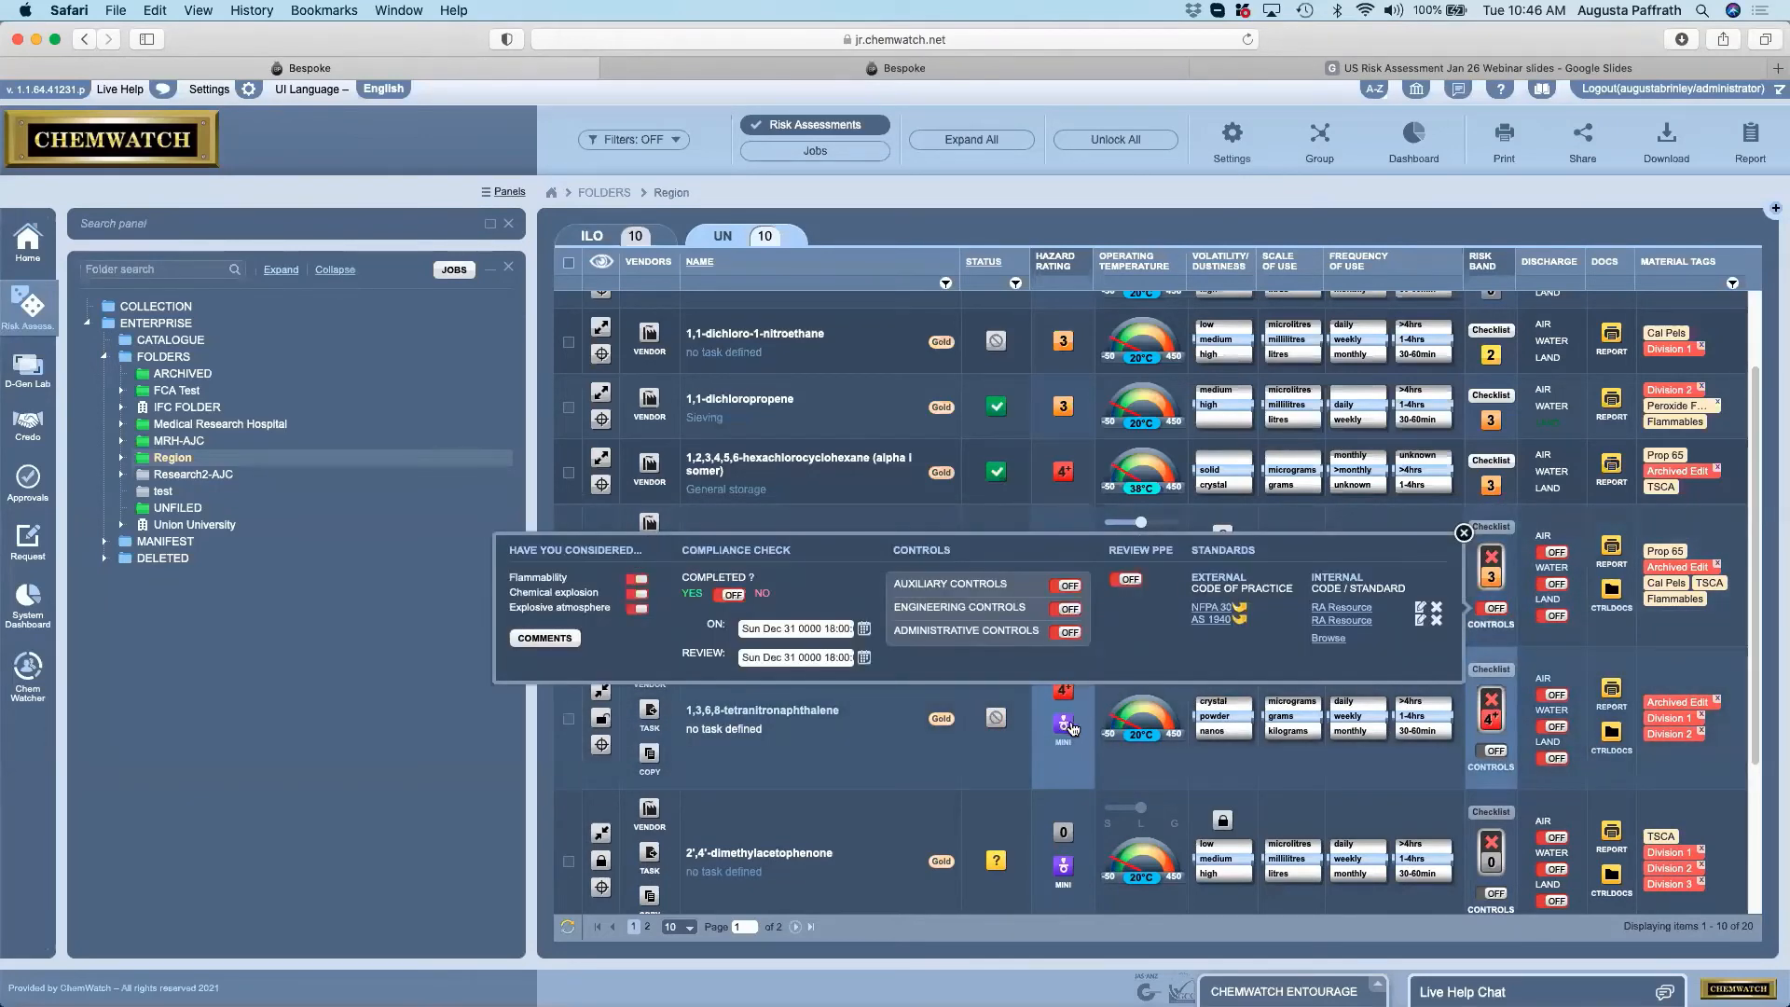
{"action": "left_click", "coordinate": [997, 719]}
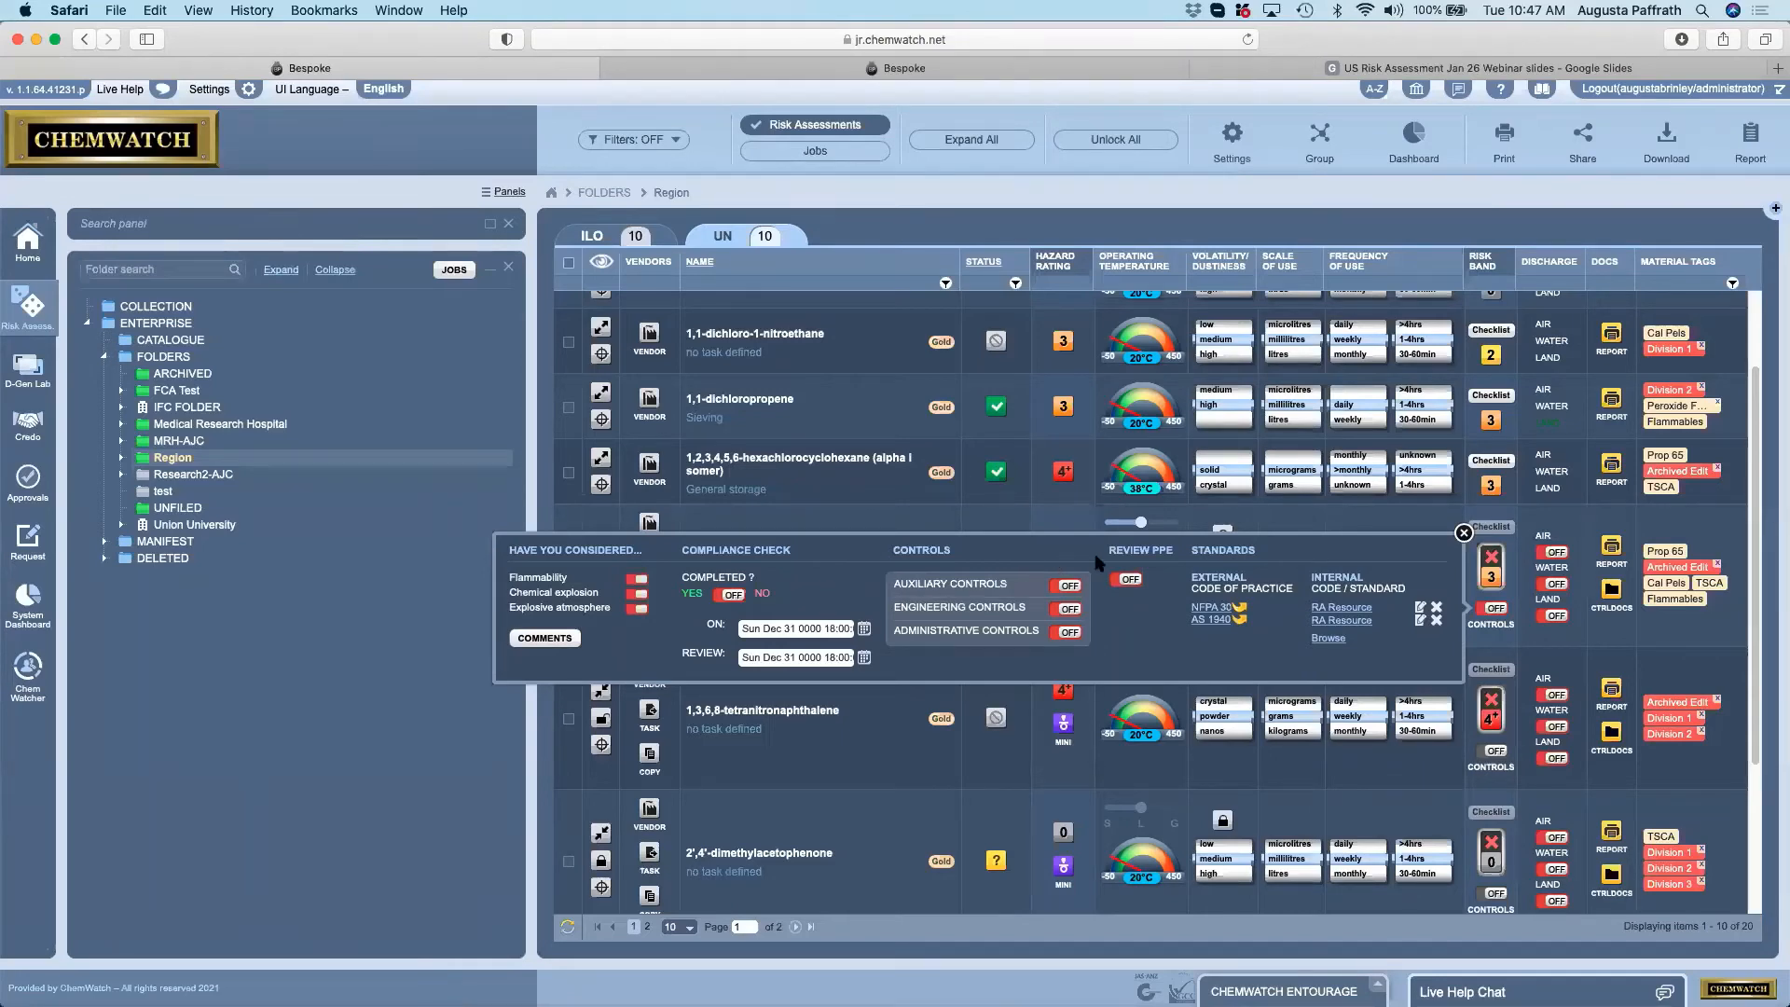
Review the personal protective equipment, waste disposal and first aid sections of the auxiliary controls for 1,2-Dichloropropane.
{"action": "left_click", "coordinate": [1072, 586]}
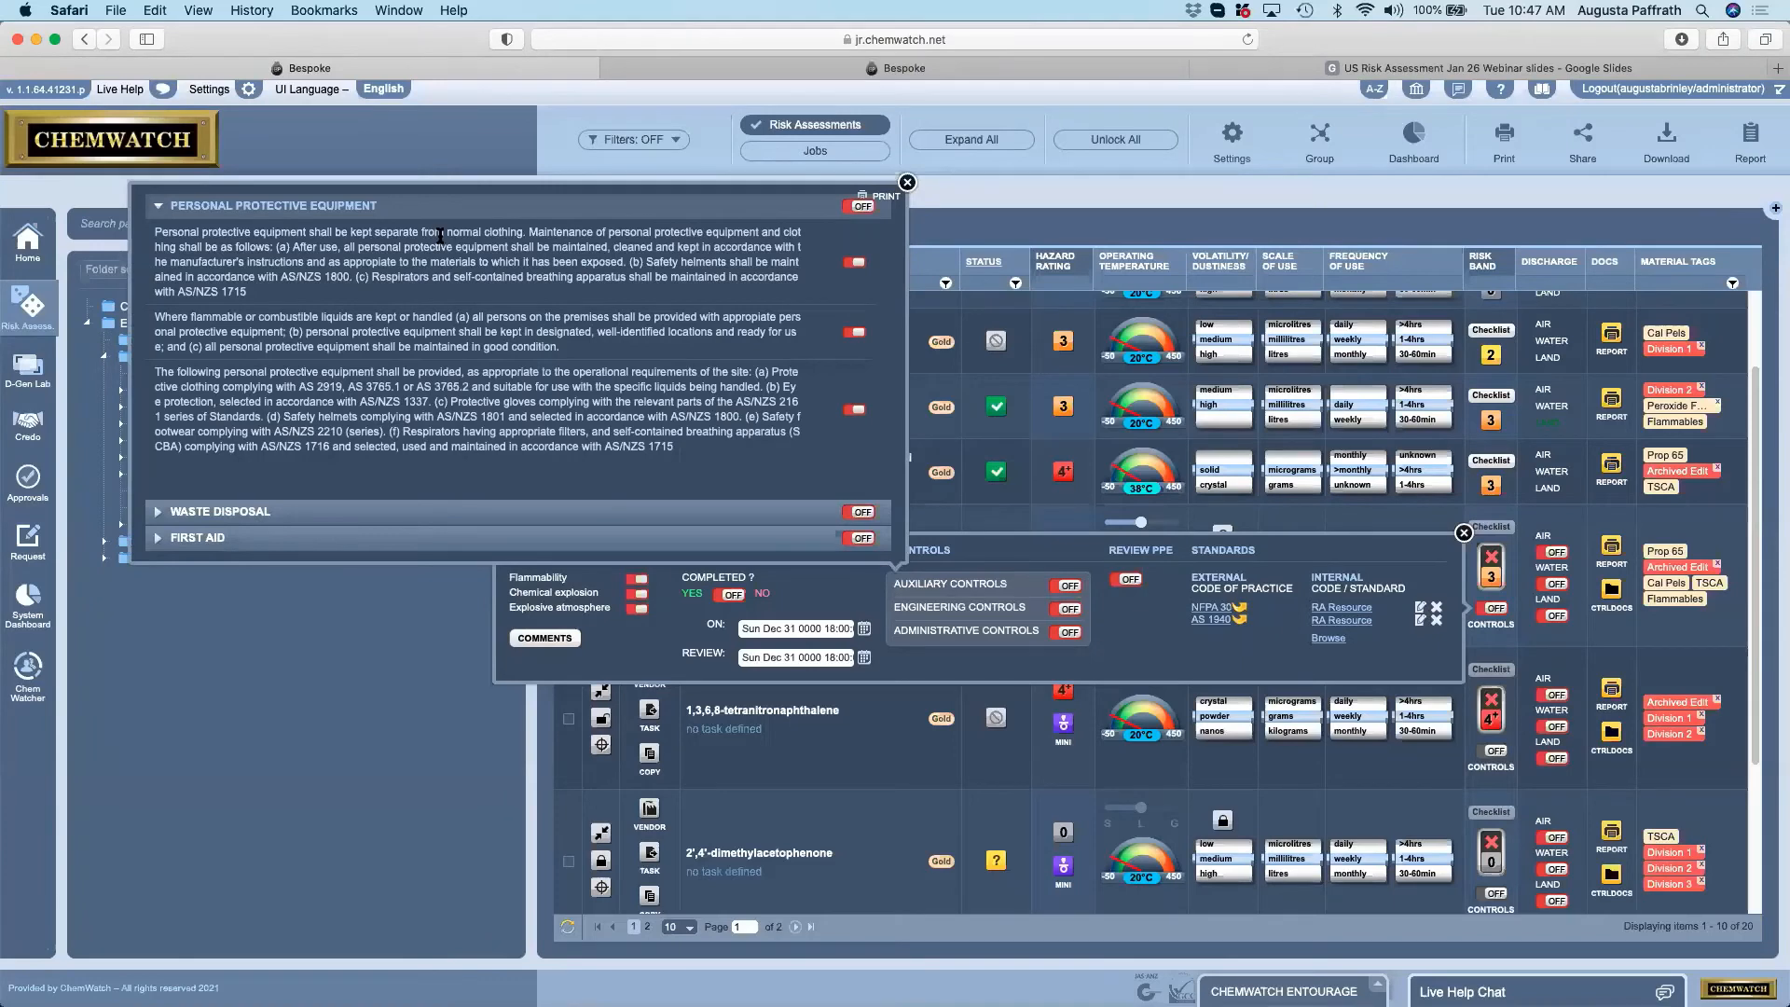
{"action": "left_click", "coordinate": [424, 523]}
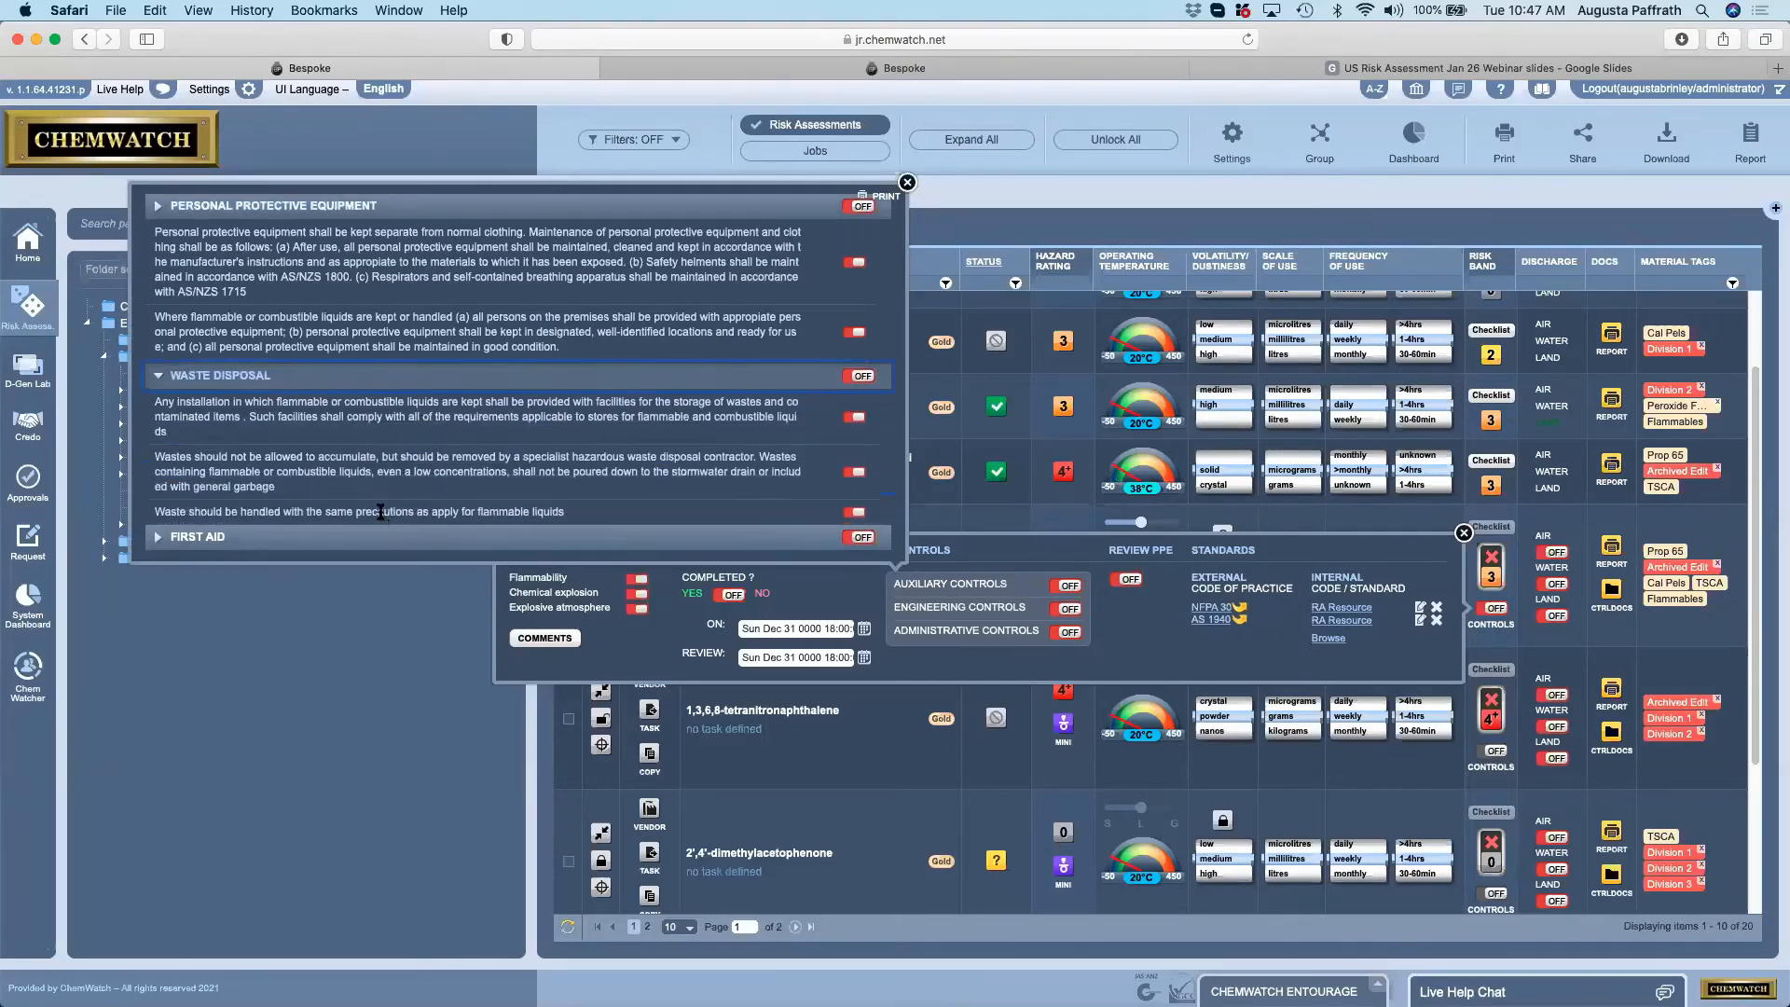
{"action": "left_click", "coordinate": [361, 538]}
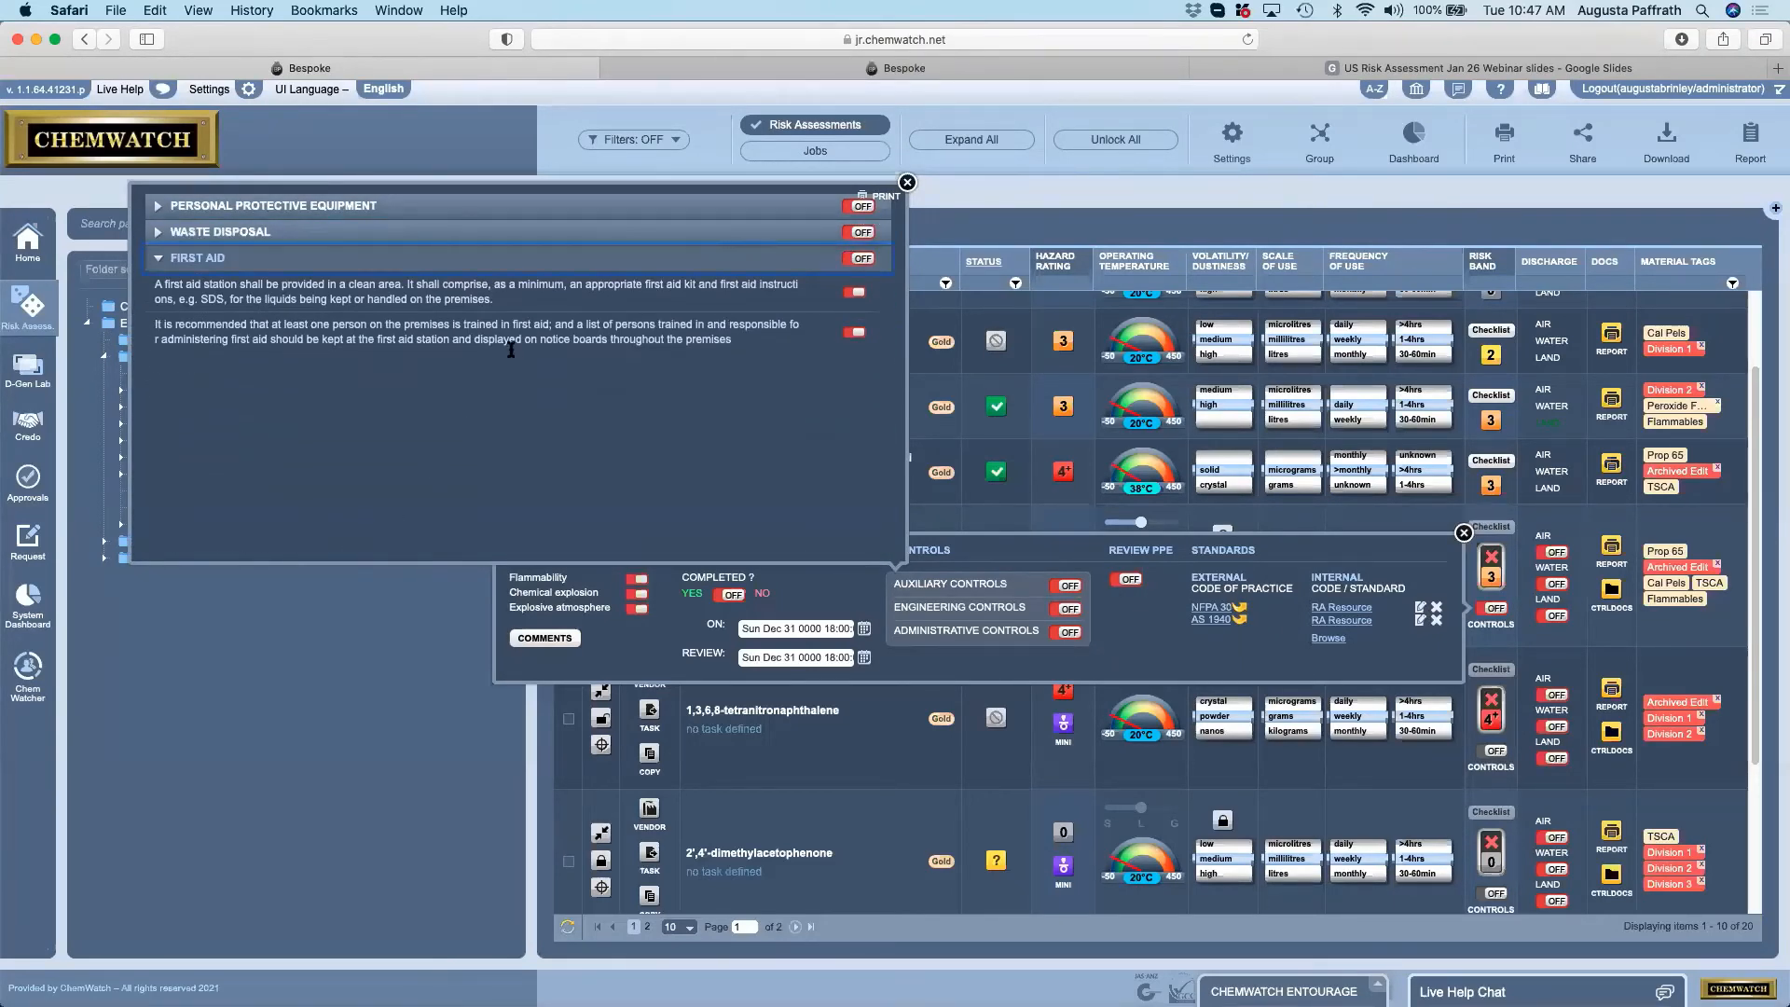
{"action": "left_click", "coordinate": [908, 183]}
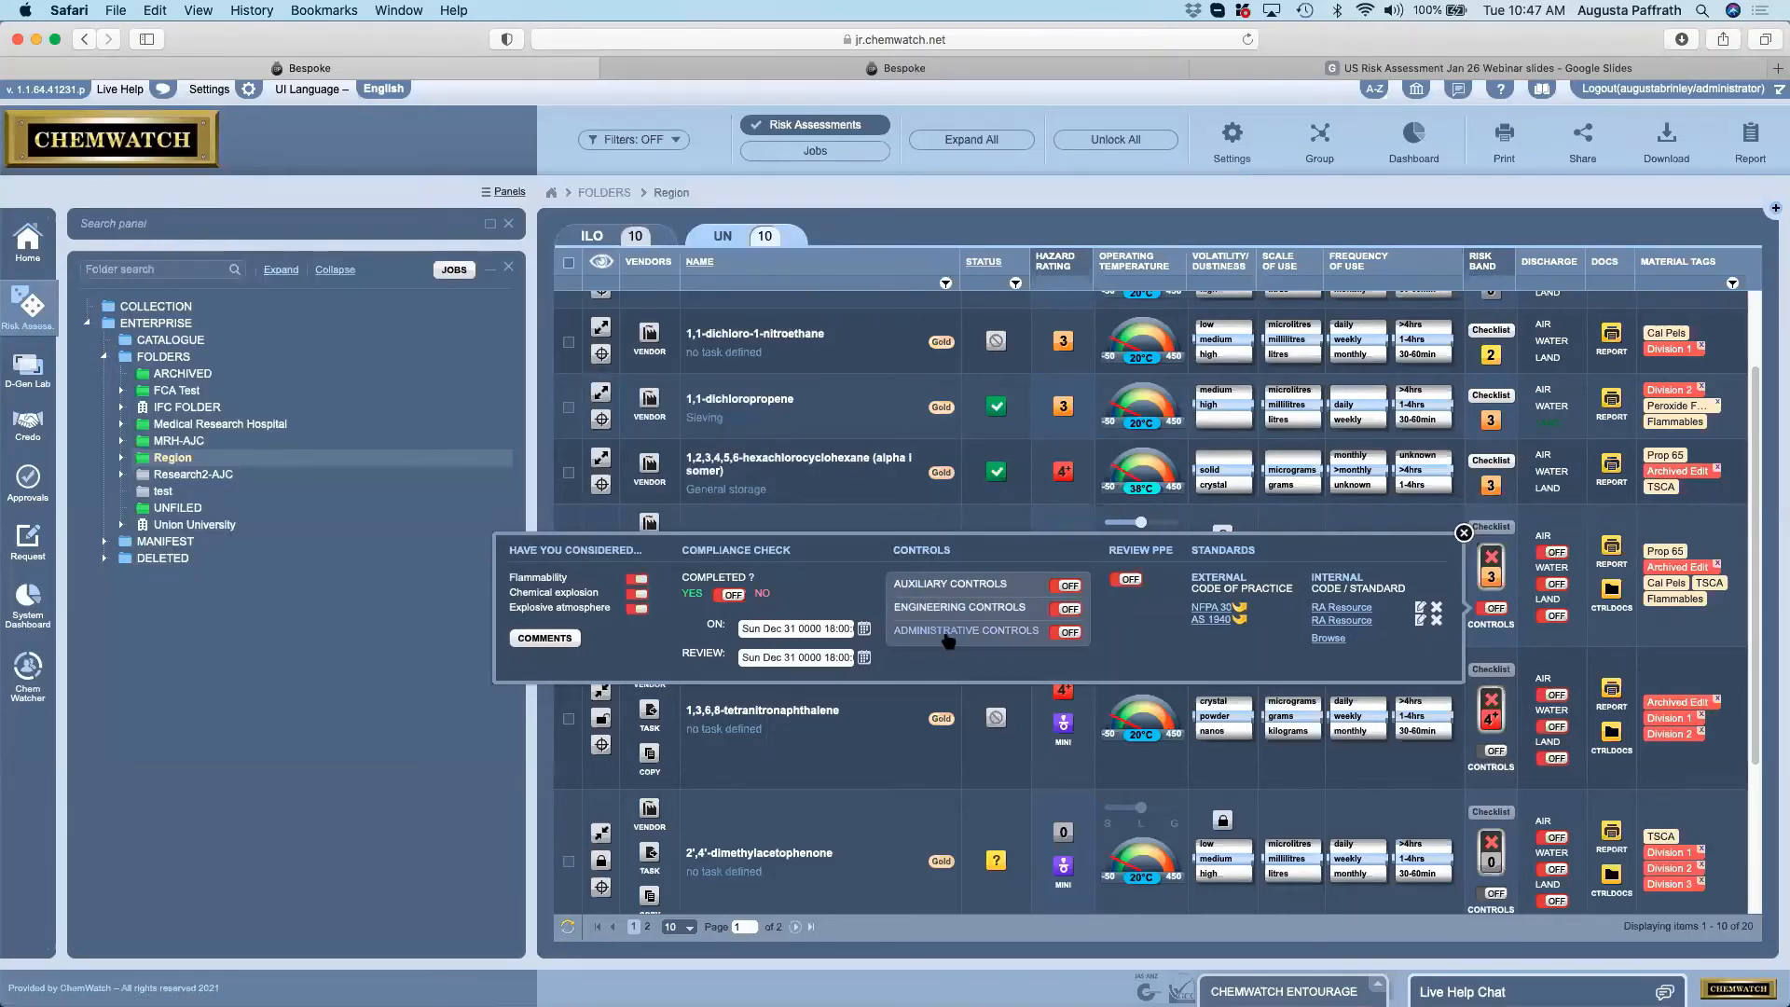
Review the building installations section of the engineering controls for 1,2-Dichloropropane and close the controls.
{"action": "left_click", "coordinate": [897, 609]}
{"action": "left_click", "coordinate": [642, 458]}
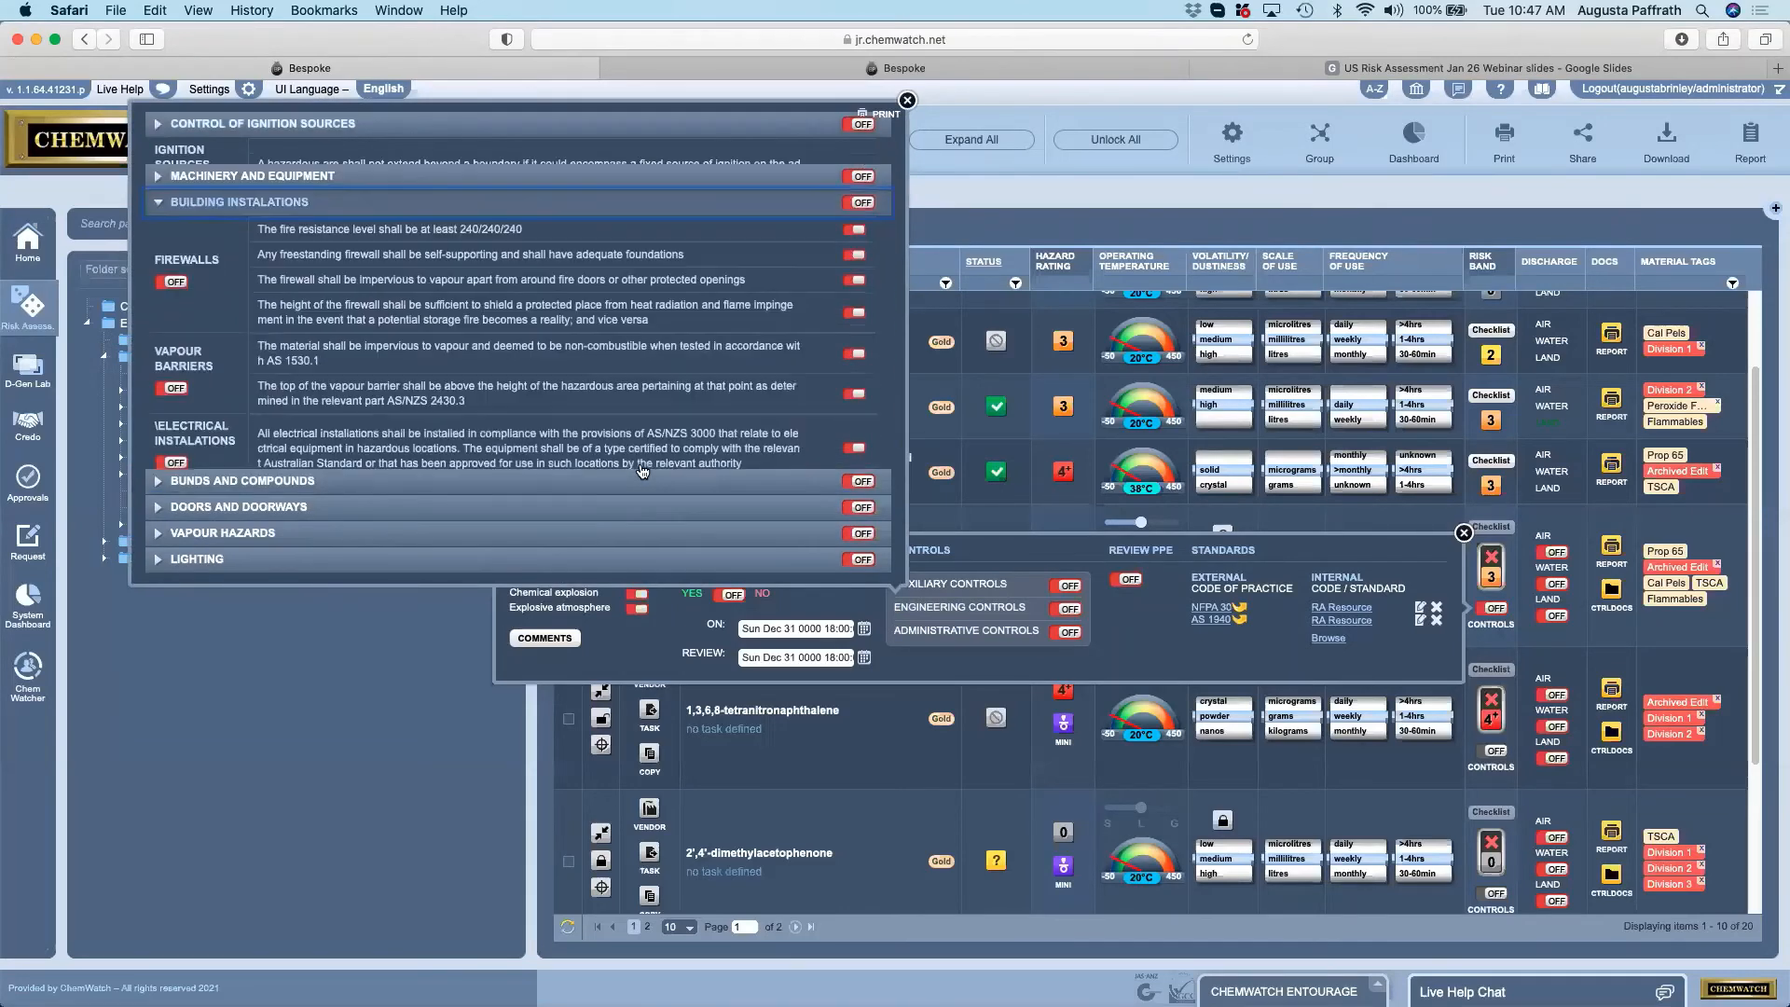
{"action": "left_click", "coordinate": [907, 100]}
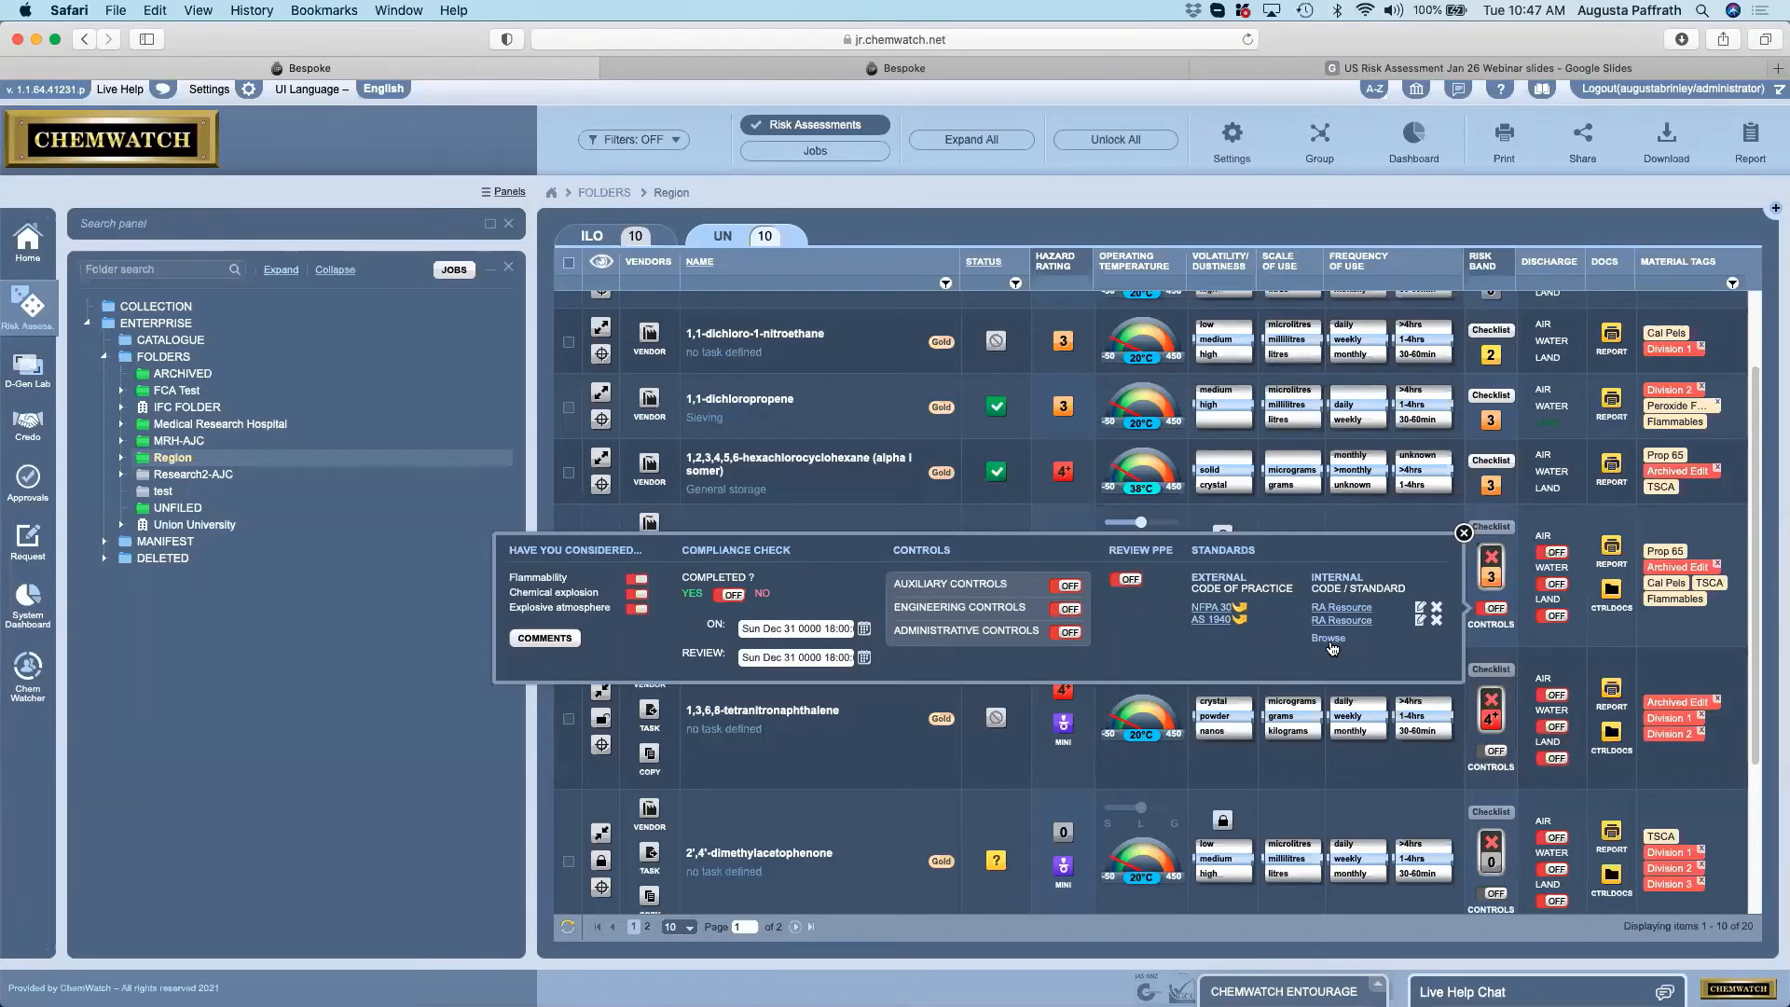
{"action": "left_click", "coordinate": [1464, 534]}
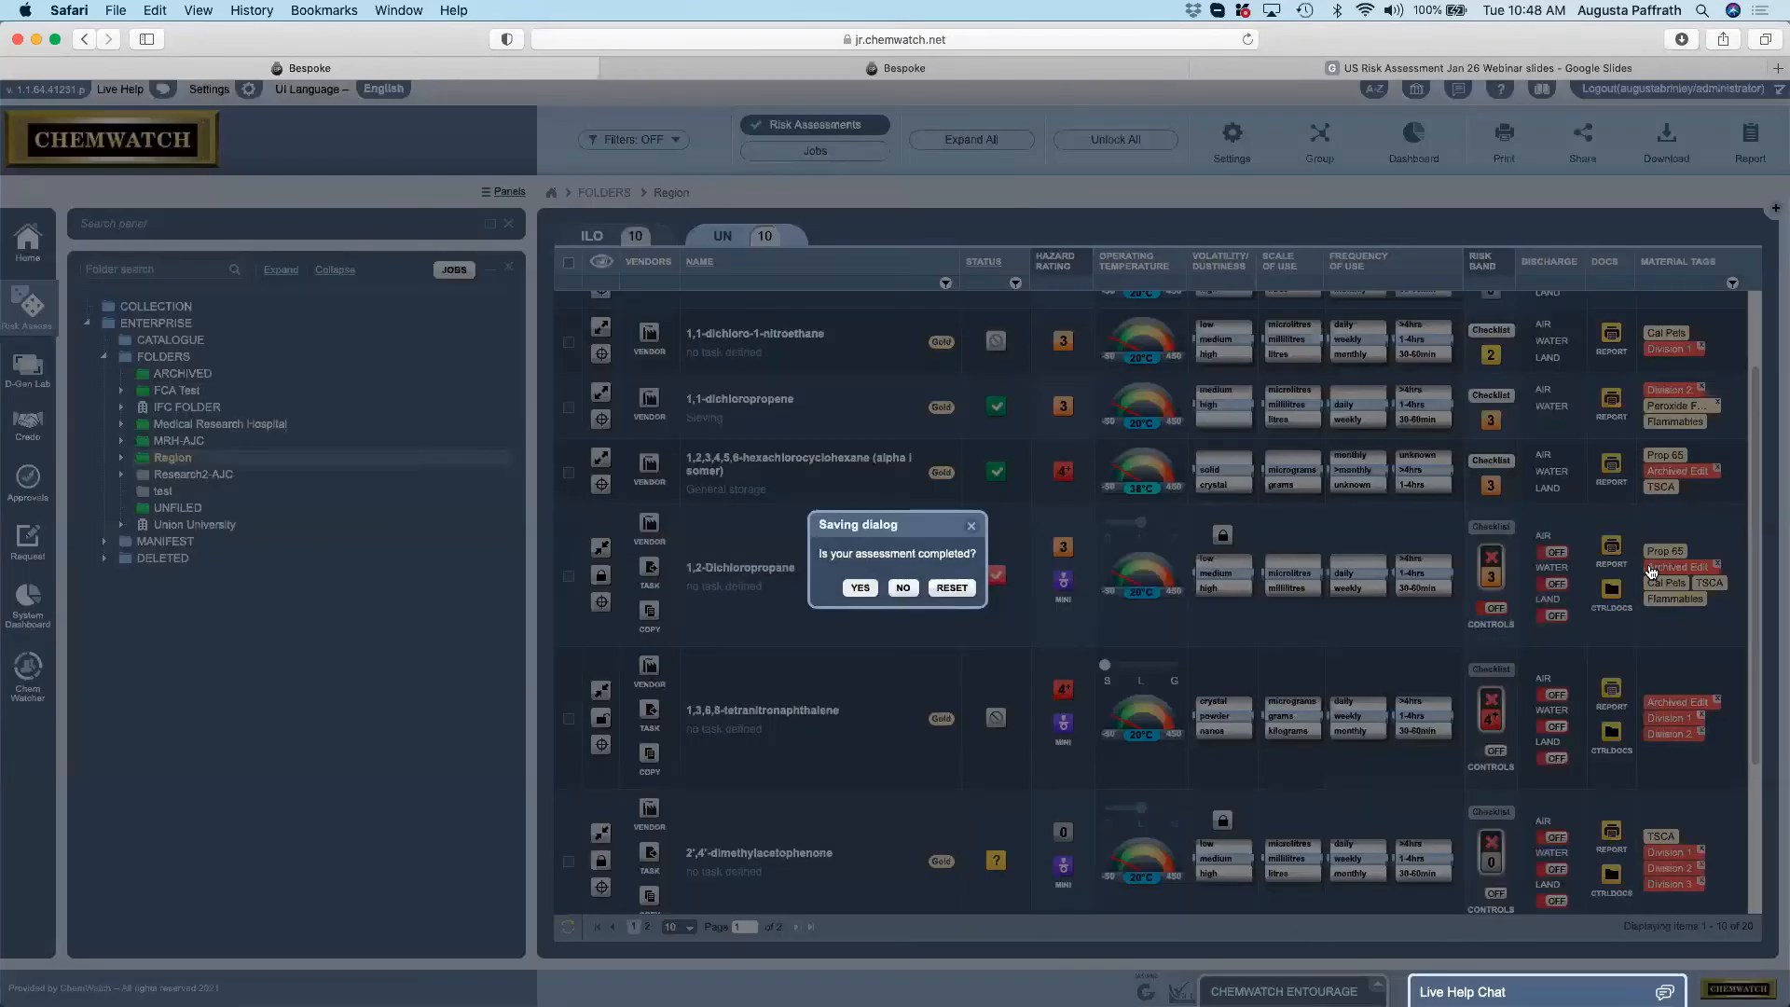
Open the 1,2-Dichloropropane dangerous goods report, switch it to English, and look through its contents.
{"action": "left_click", "coordinate": [1612, 548]}
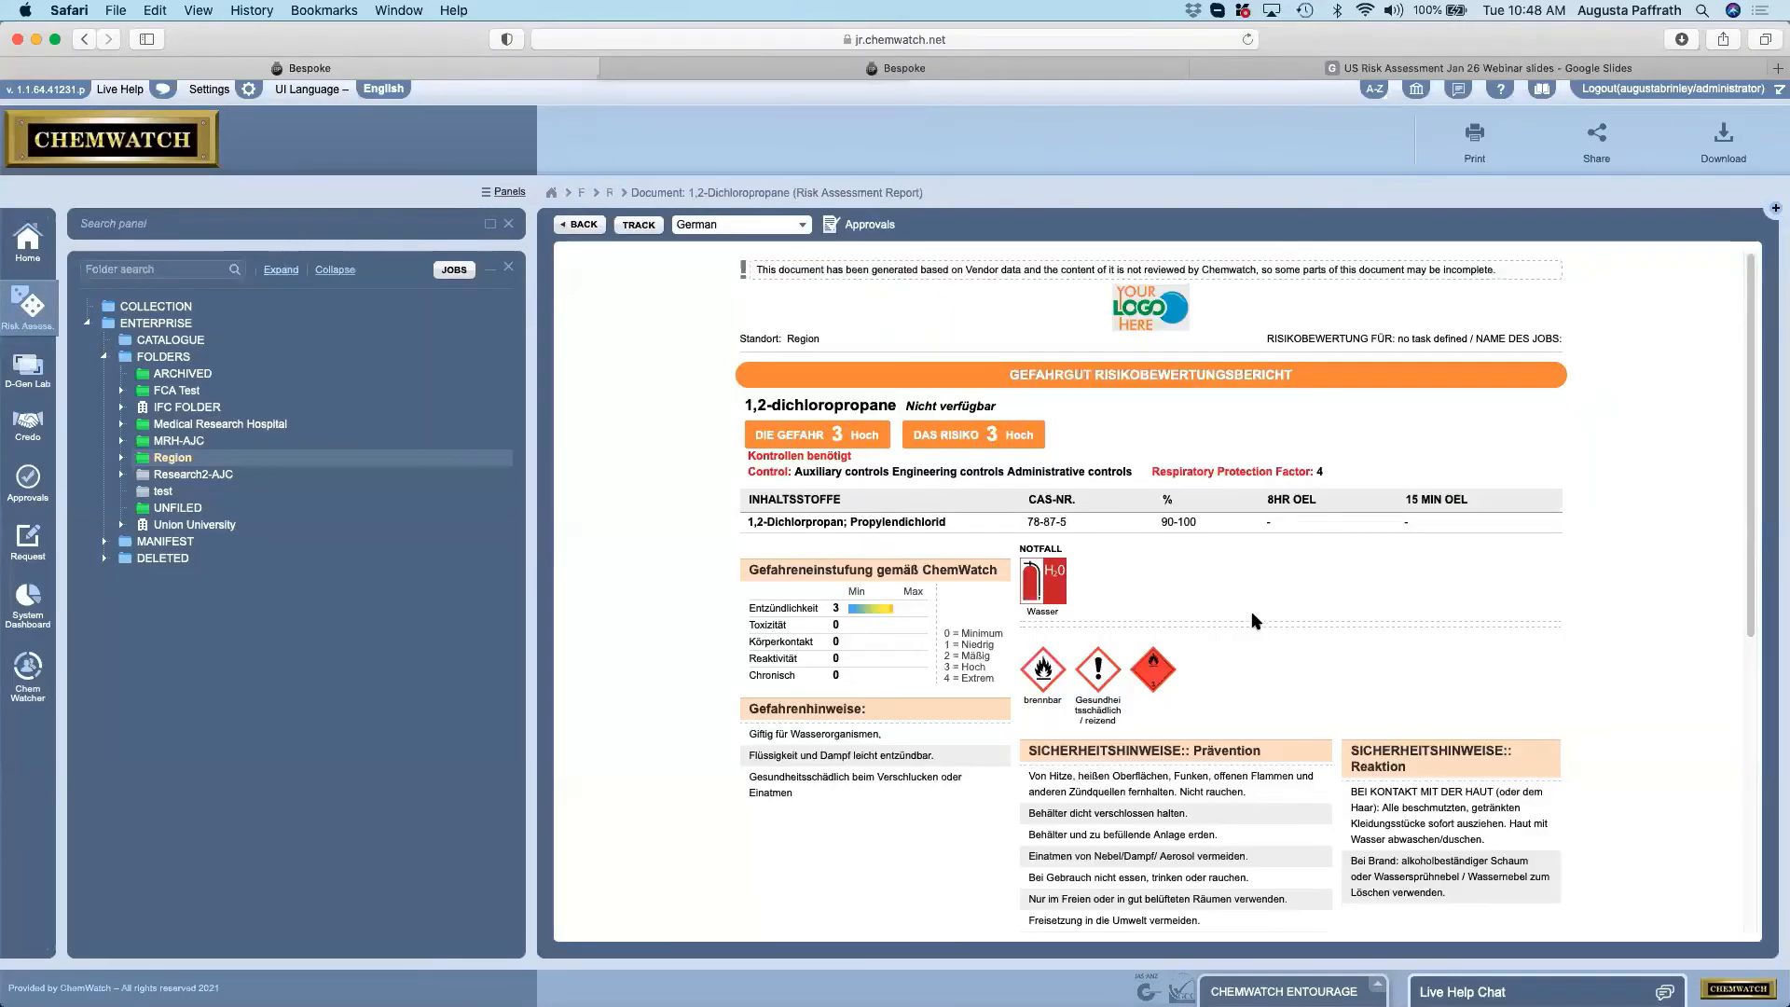
{"action": "left_click", "coordinate": [713, 225]}
{"action": "type", "text": "e"}
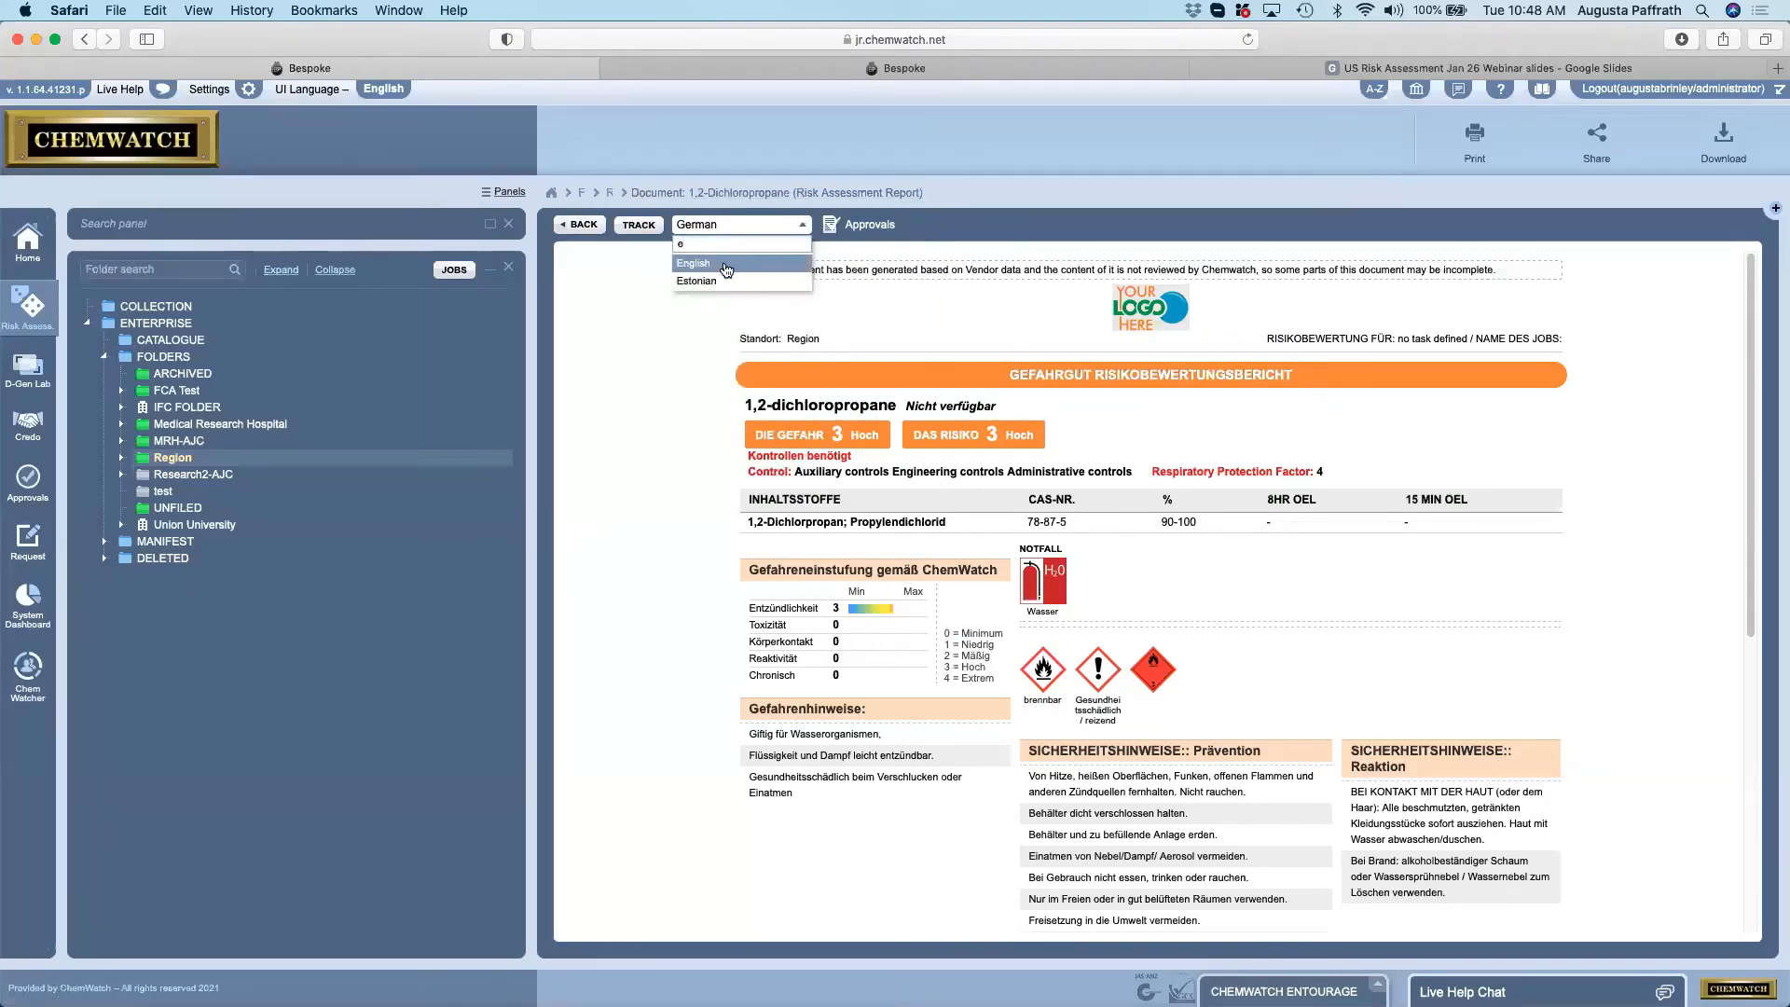
{"action": "left_click", "coordinate": [725, 266]}
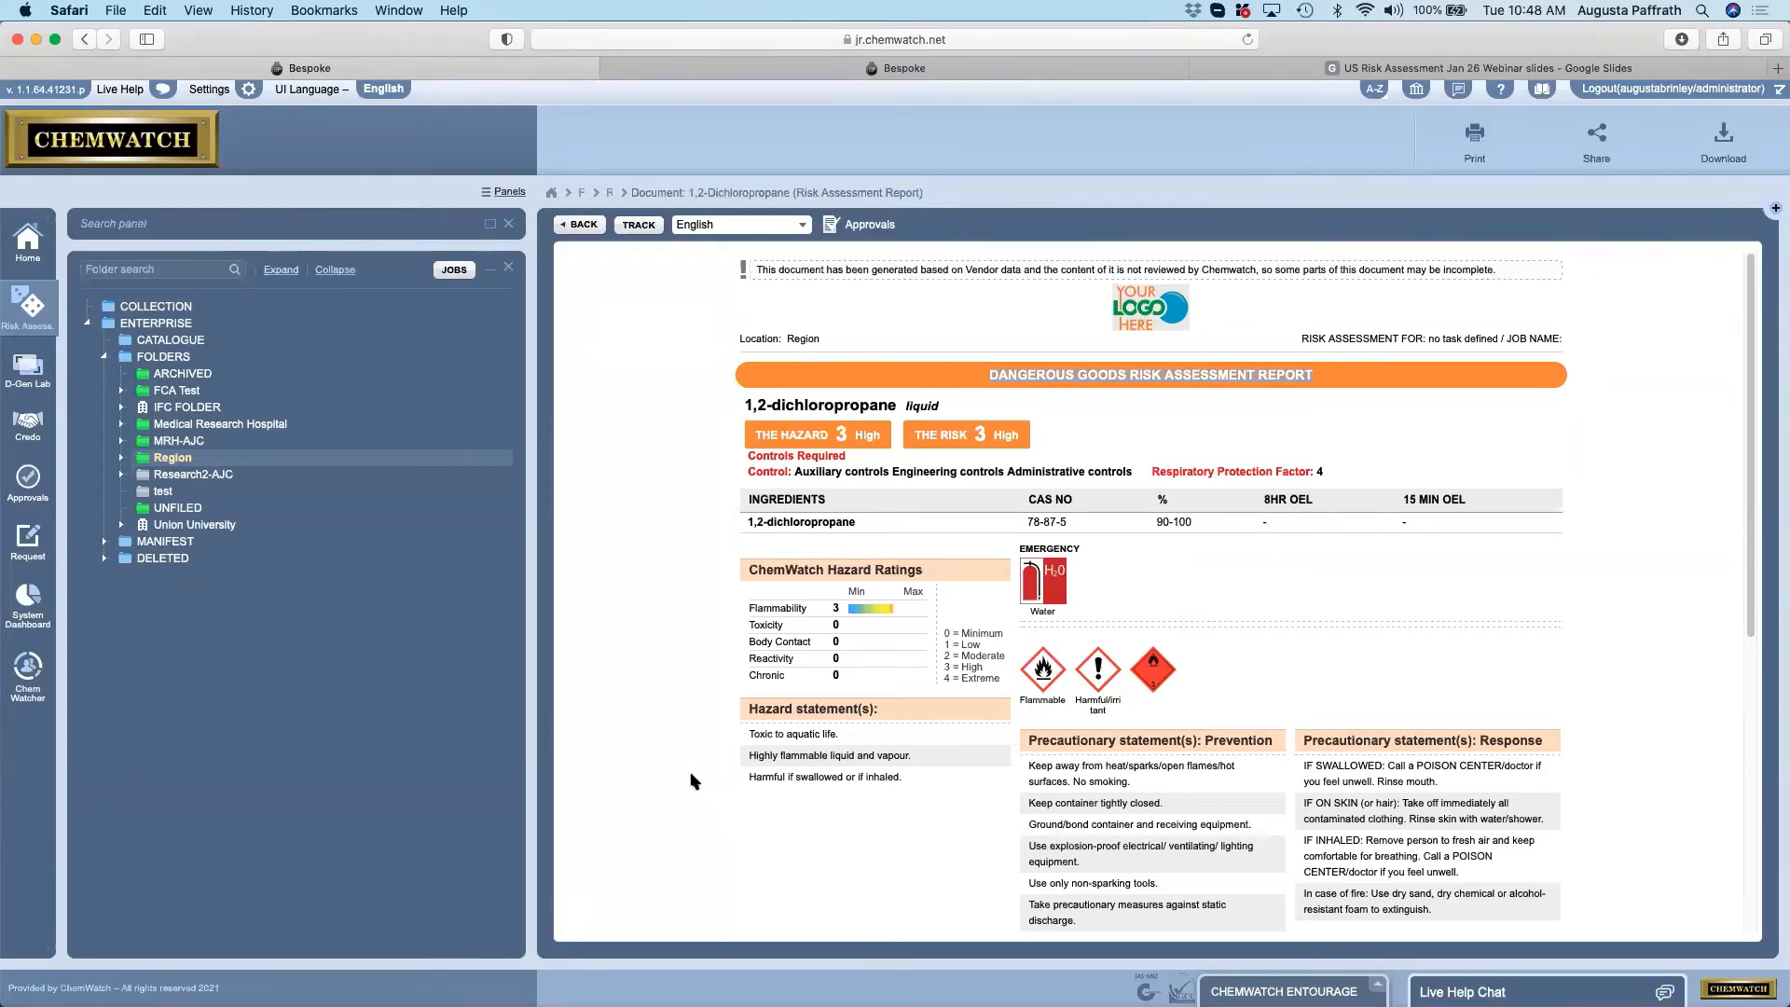
{"action": "scroll", "coordinate": [691, 781], "scroll_direction": "down", "scroll_amount": 5}
{"action": "scroll", "coordinate": [691, 781], "scroll_direction": "up", "scroll_amount": 5}
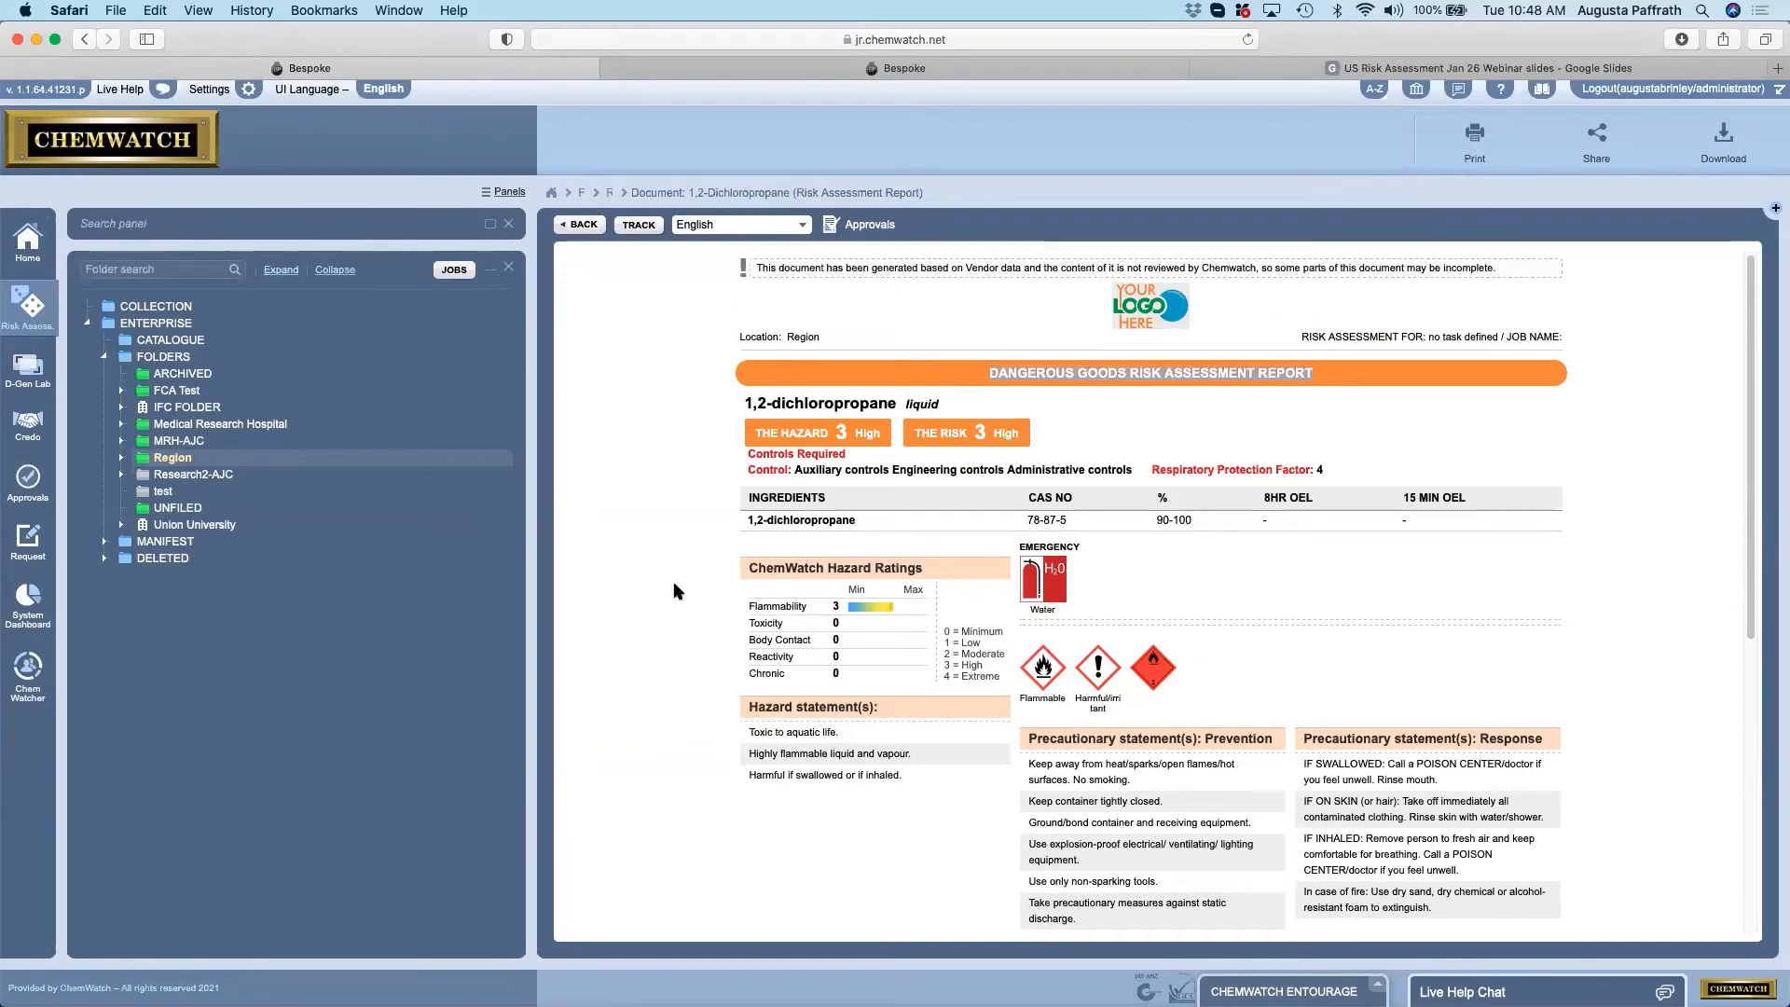
{"action": "left_click", "coordinate": [858, 426]}
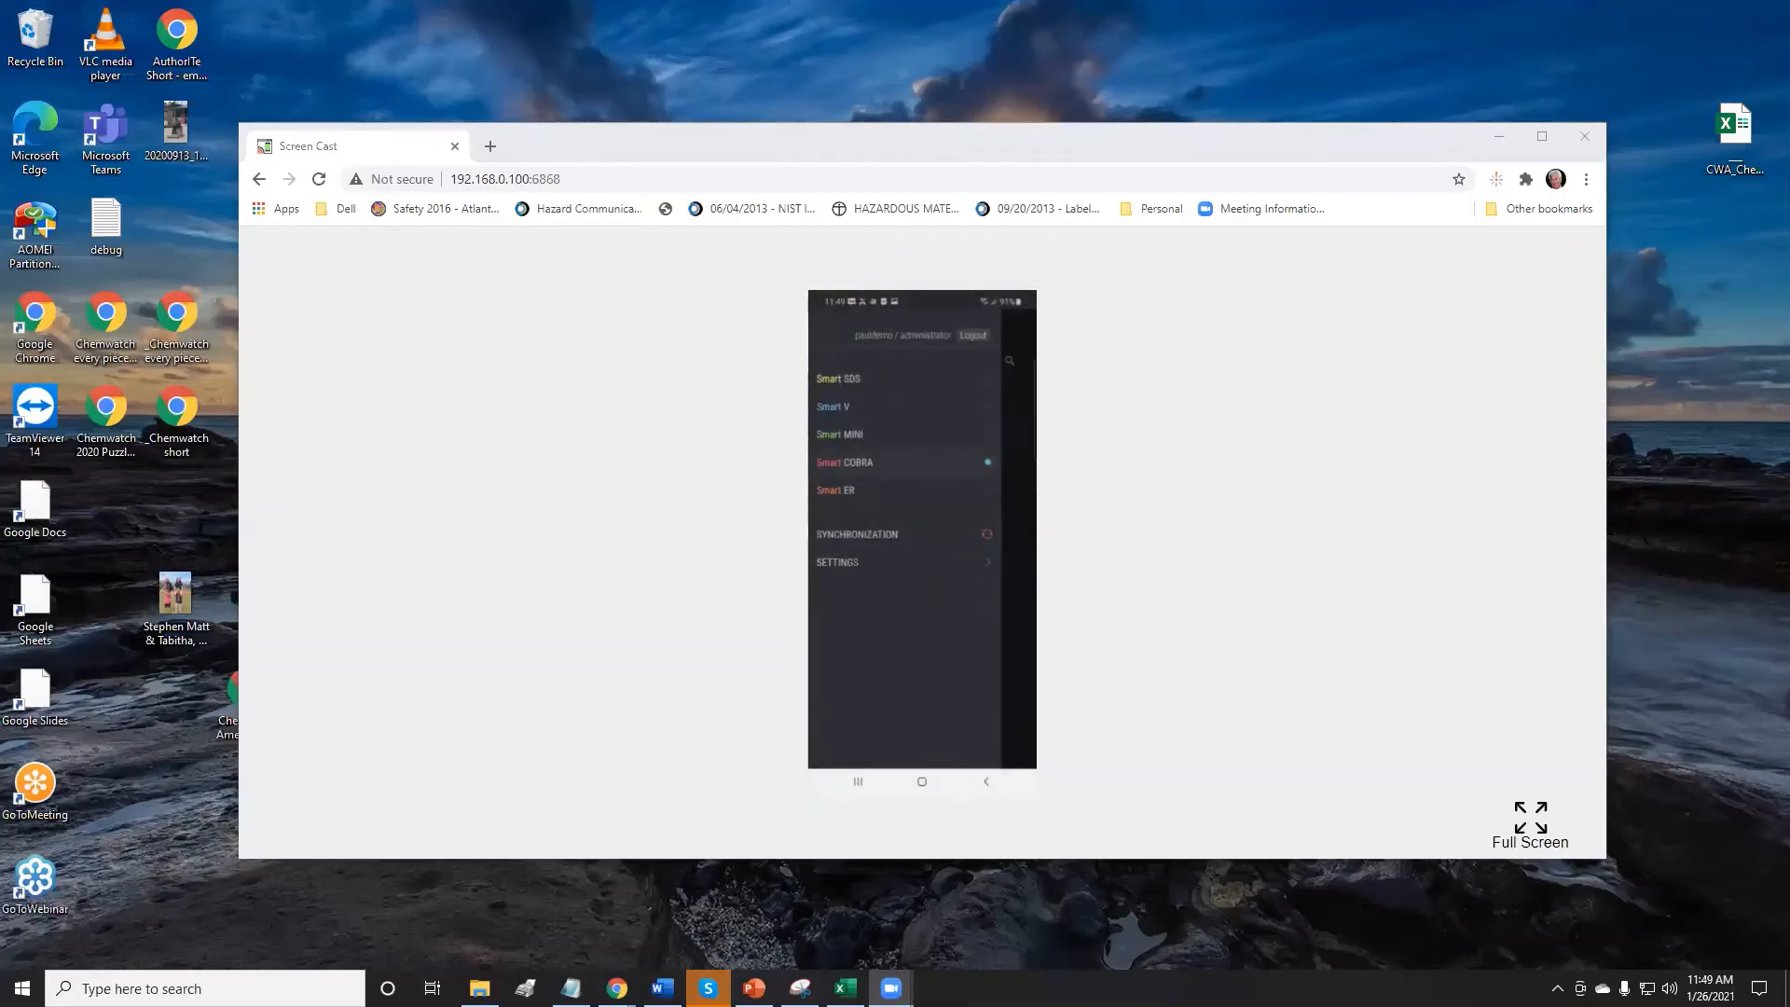
Show the phone's Screen Cast page in full screen.
{"action": "left_click", "coordinate": [1529, 815]}
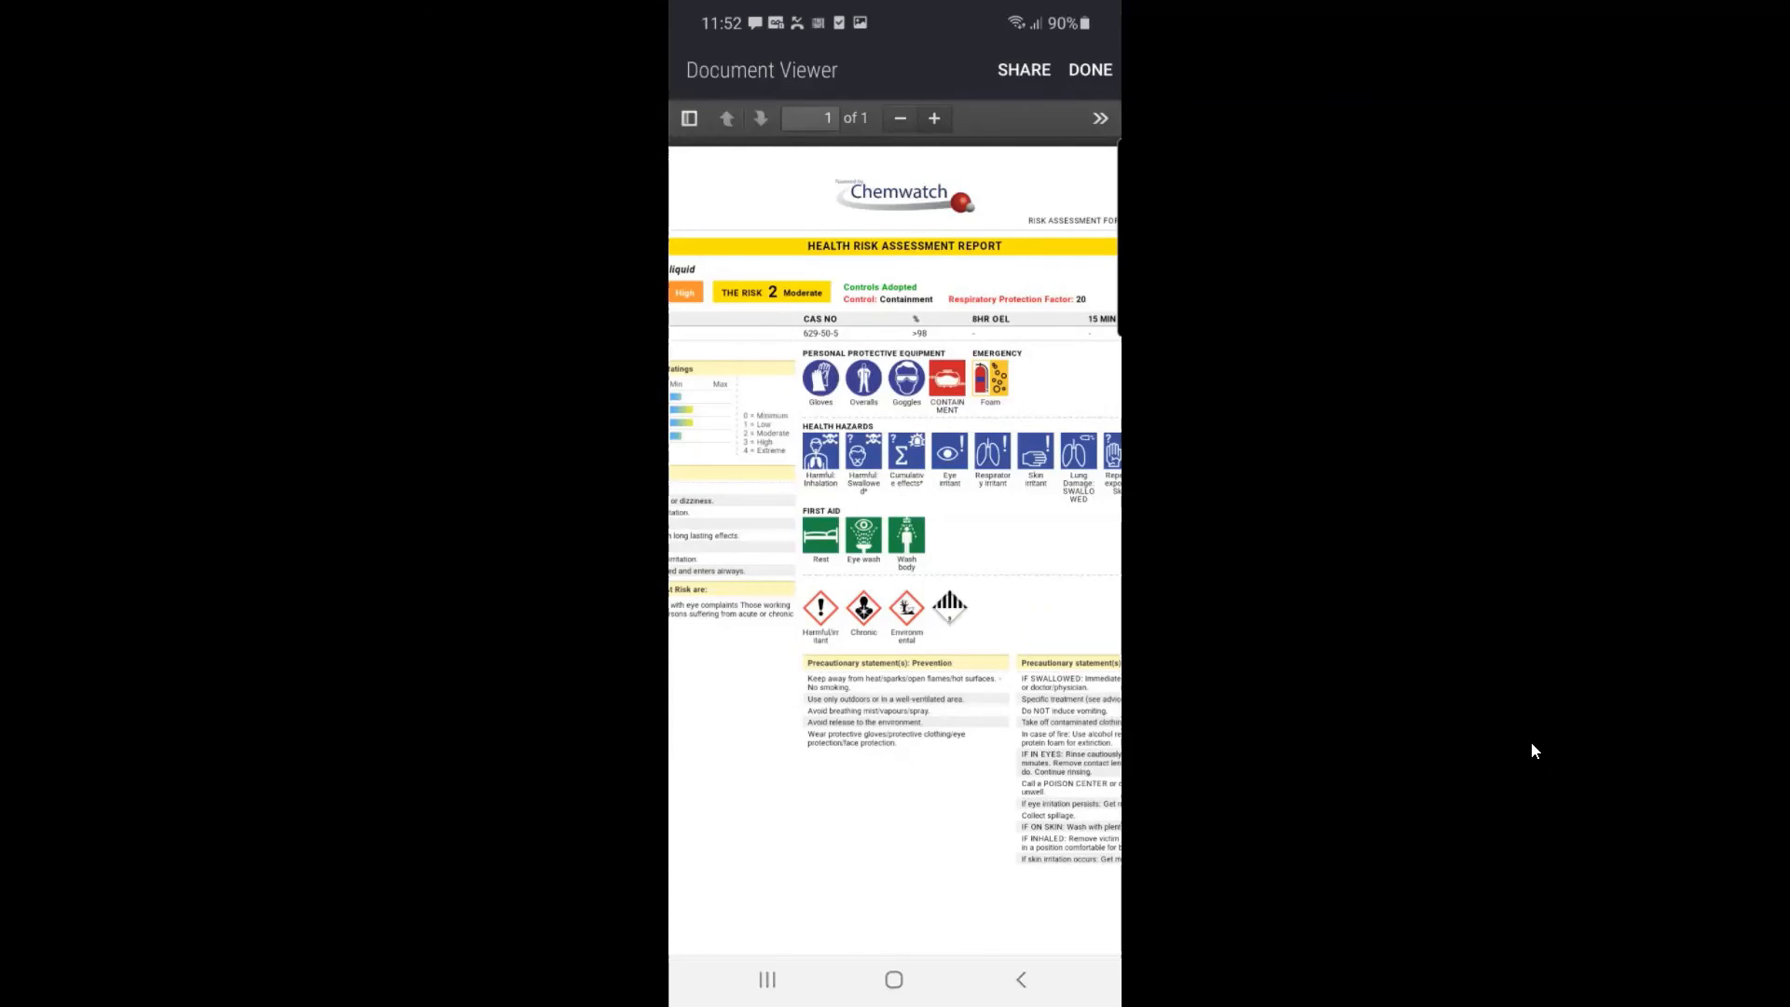
Exit the full-screen view of the phone and close the Screen Cast page.
{"action": "key", "text": "Escape"}
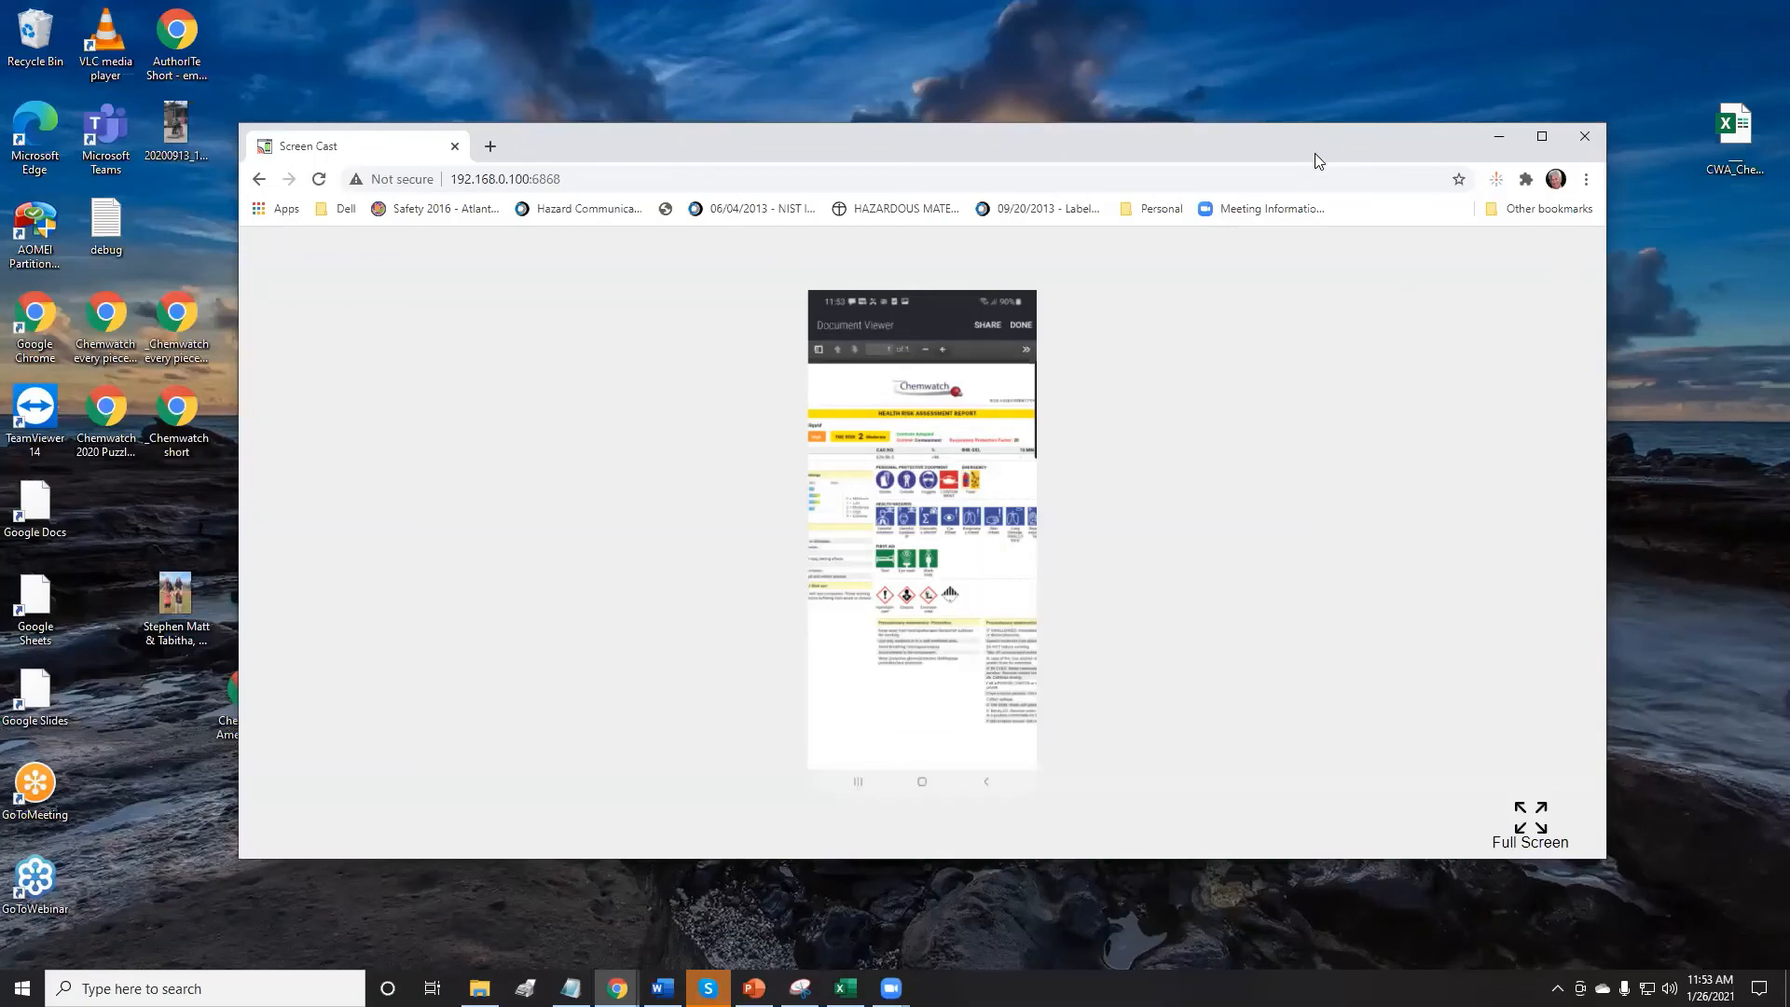
{"action": "key", "text": "ctrl+w"}
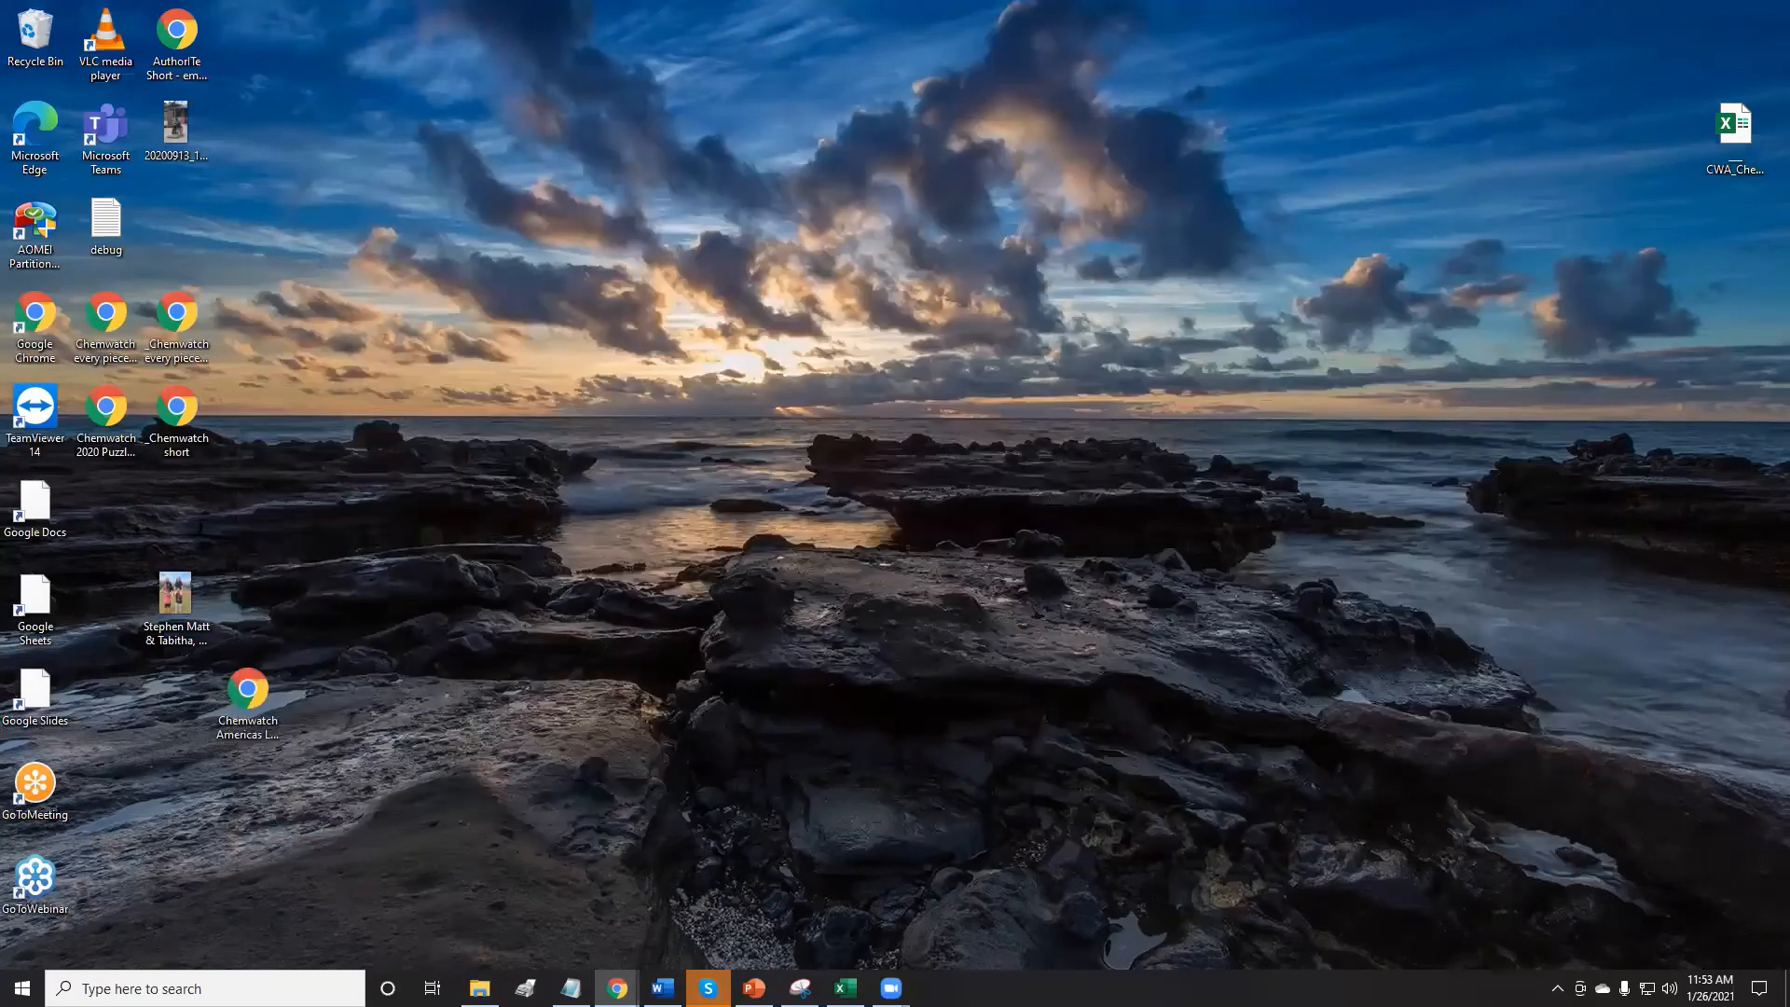
Switch to the US Risk Assessment Jan 26 Webinar slides in Google Slides and start the slideshow from slide 26.
{"action": "key", "text": "alt+Tab"}
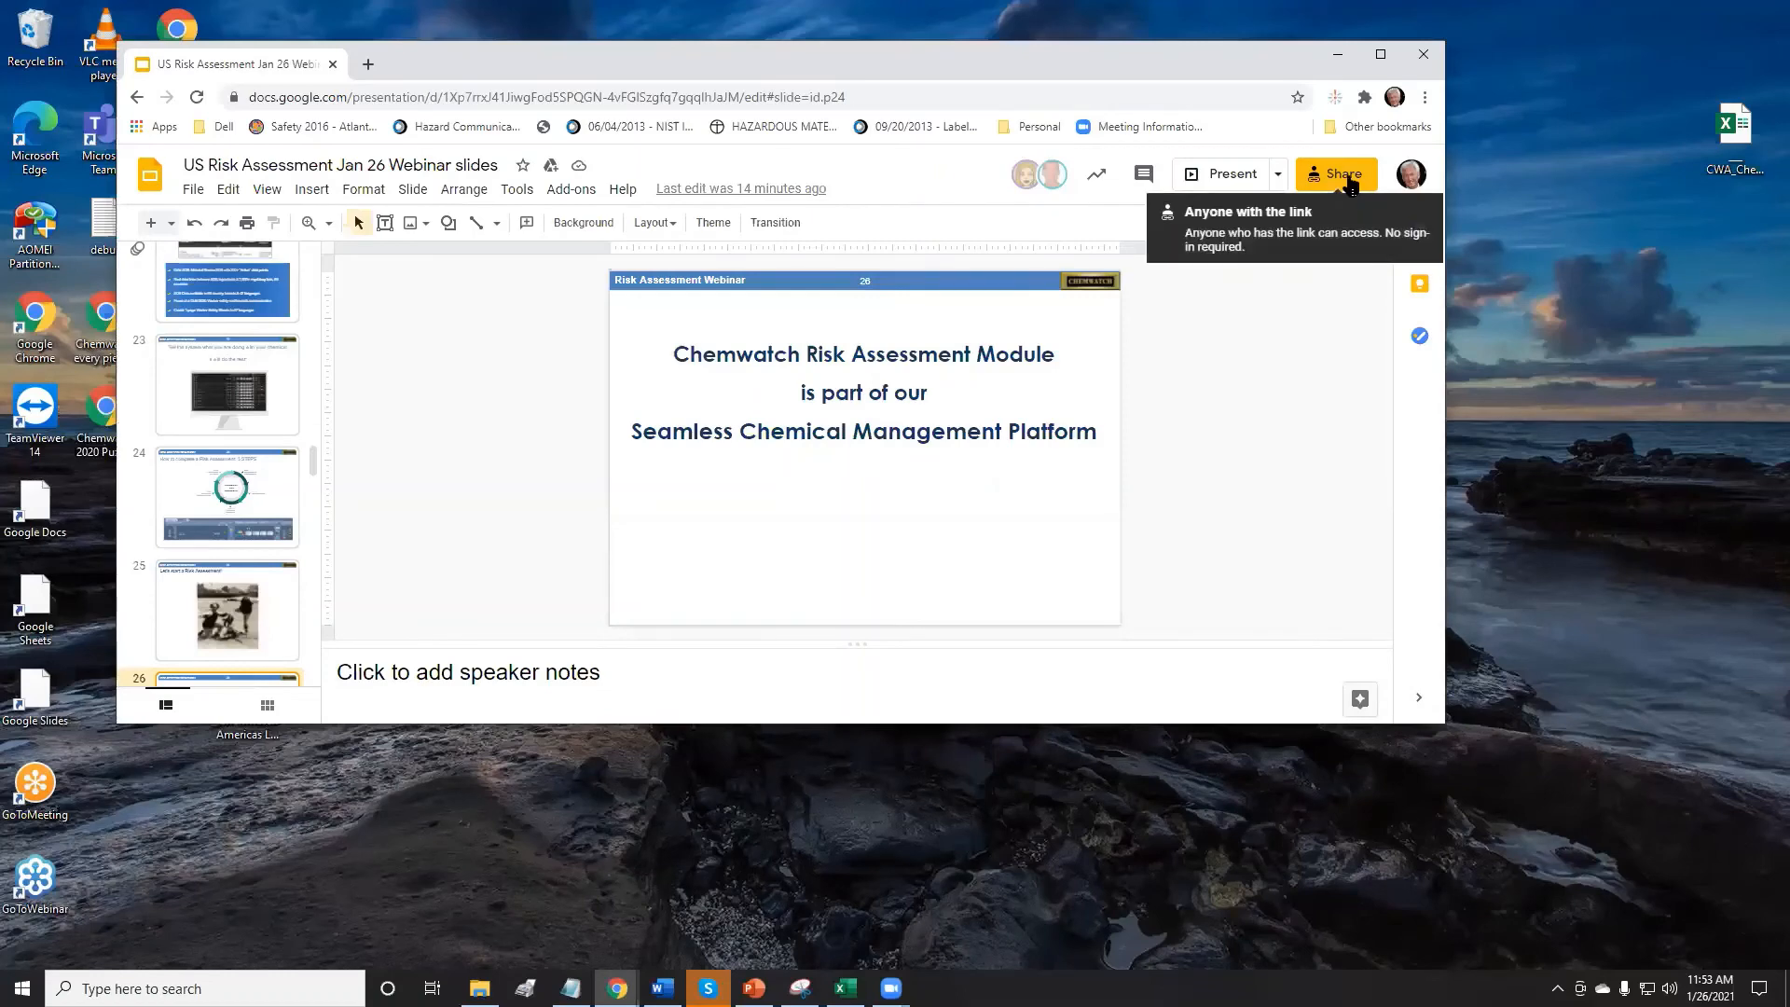
{"action": "left_click", "coordinate": [1347, 175]}
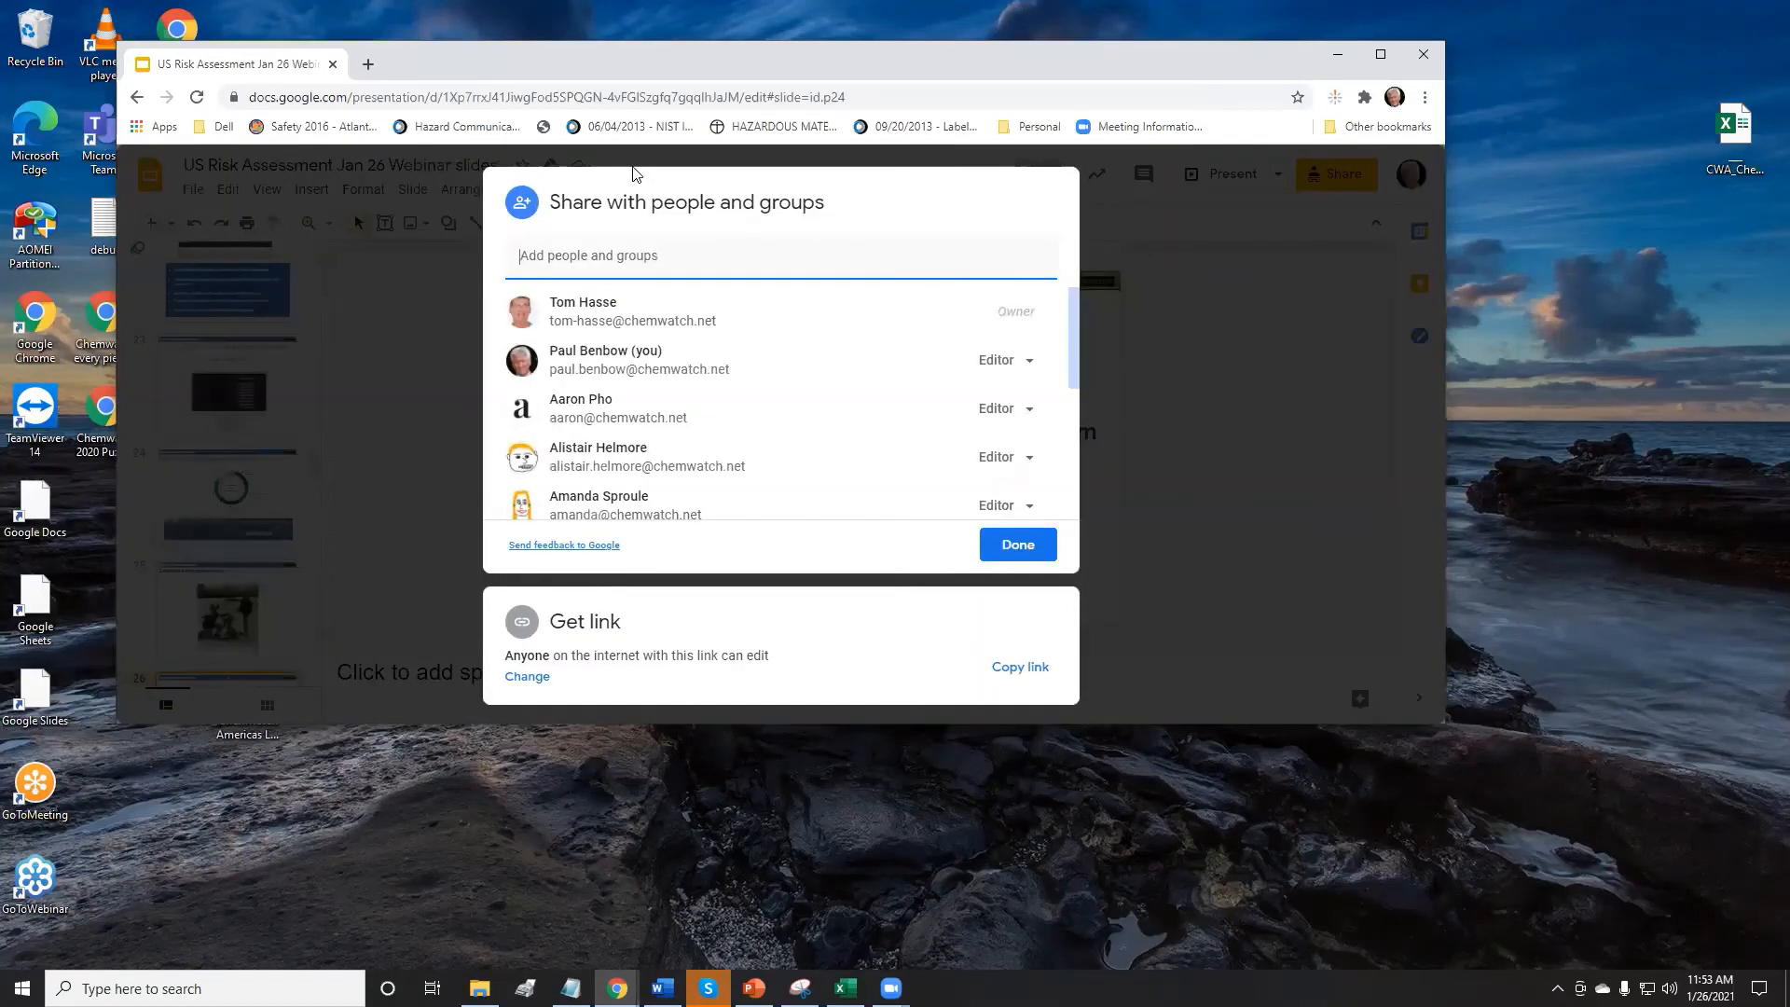
{"action": "left_click", "coordinate": [681, 156]}
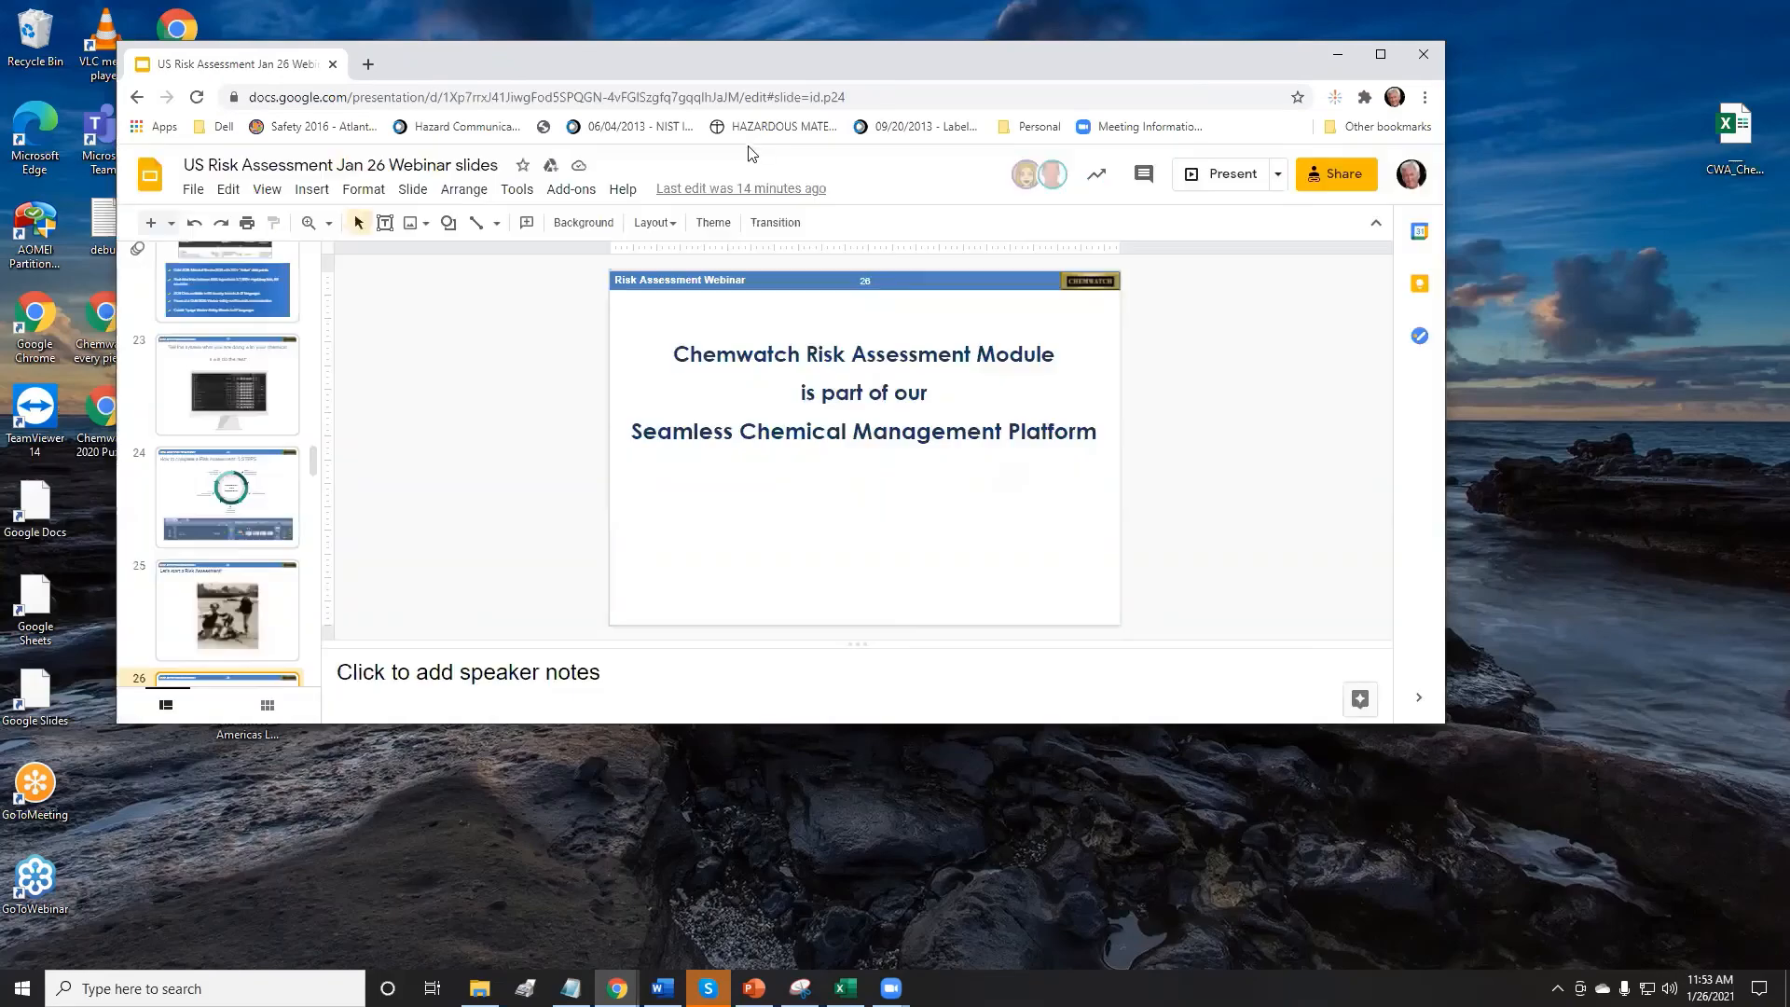
{"action": "left_click", "coordinate": [1233, 178]}
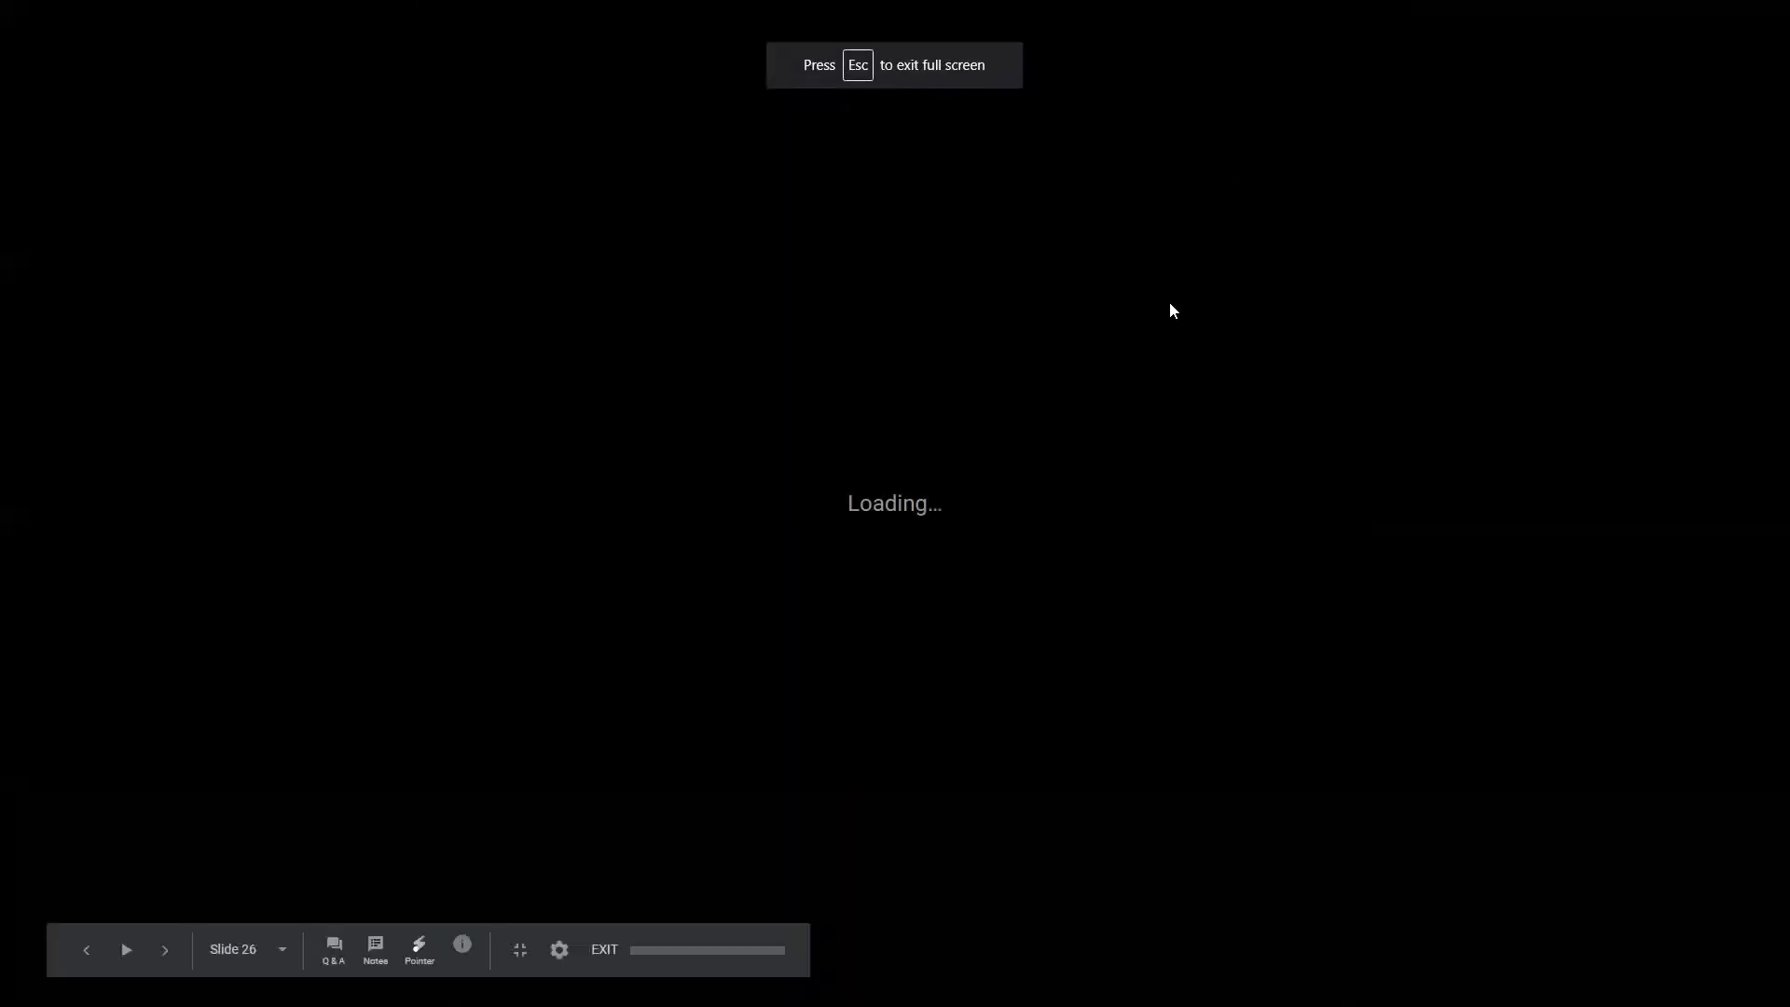